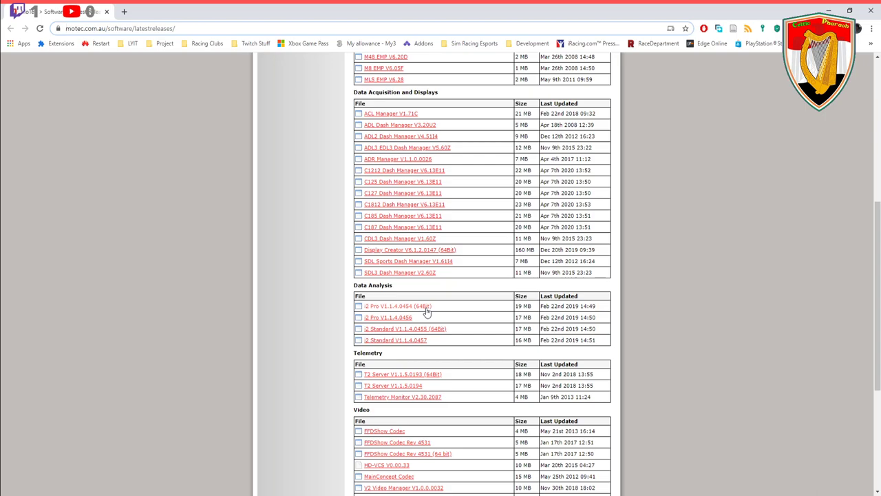
{"action": "left_click", "coordinate": [418, 311]}
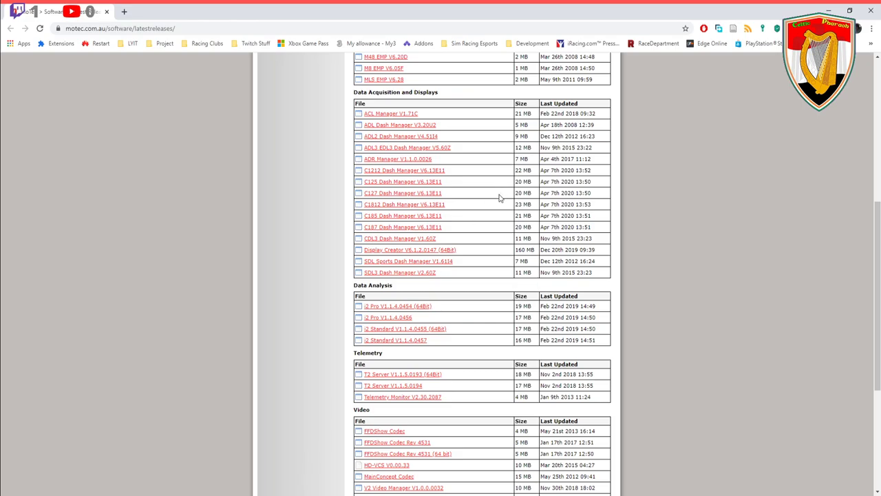
{"action": "key", "text": "alt+Tab"}
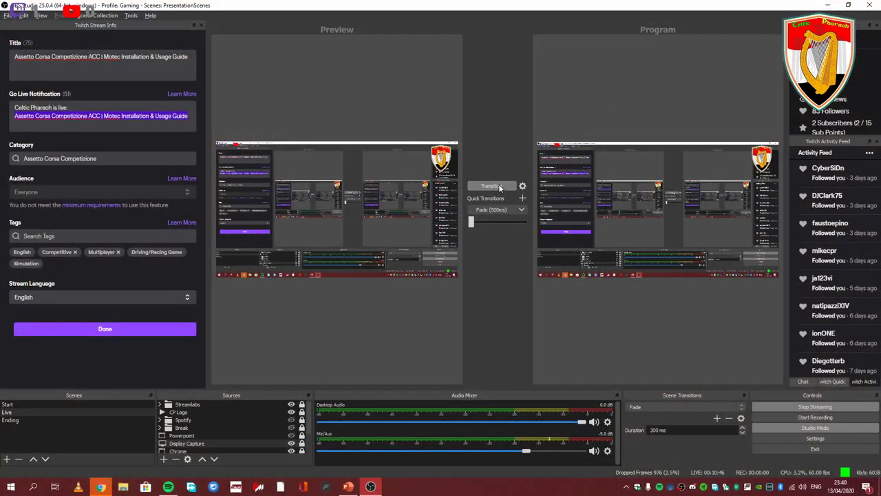
{"action": "left_click", "coordinate": [103, 495]}
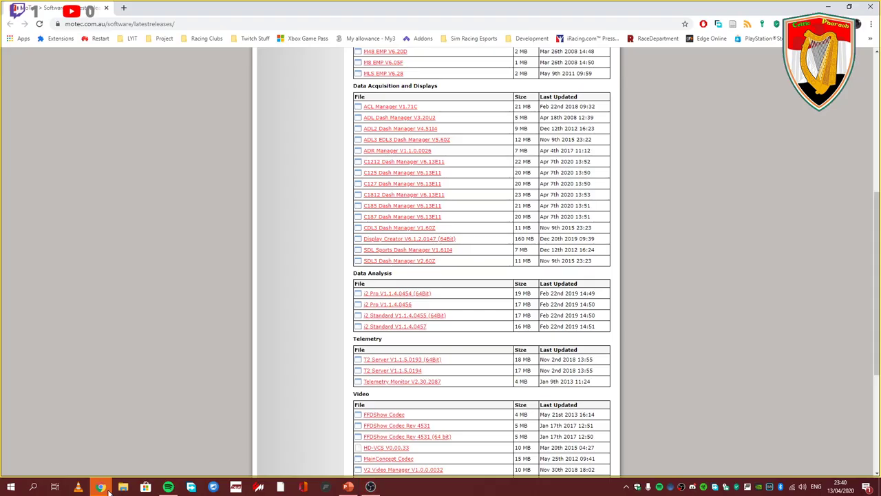
{"action": "left_click", "coordinate": [399, 307]}
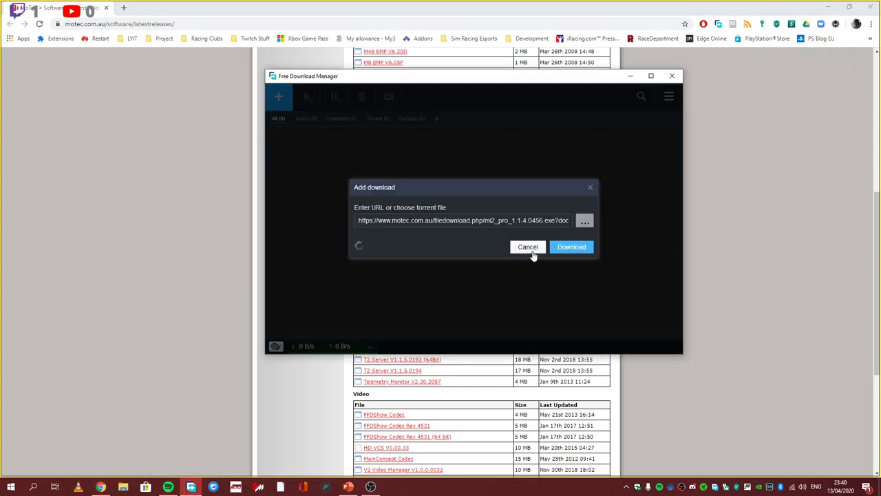
{"action": "left_click", "coordinate": [528, 272]}
{"action": "left_click", "coordinate": [672, 76]}
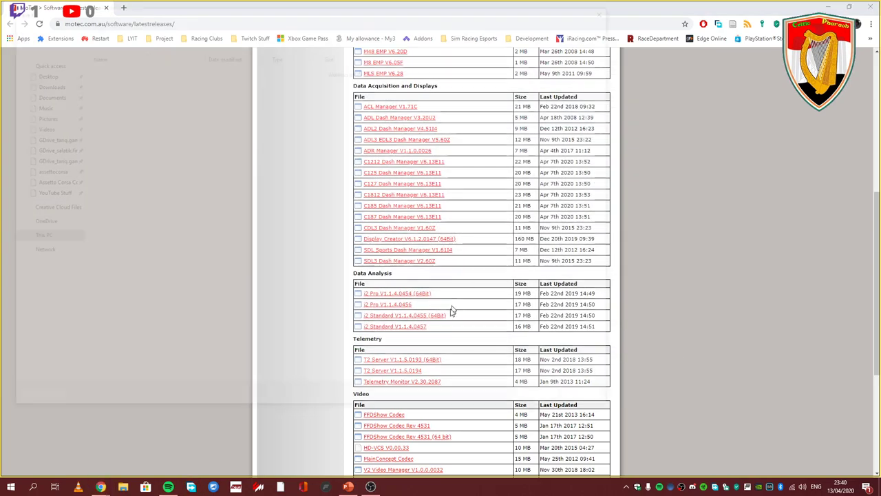
{"action": "left_click", "coordinate": [590, 400]}
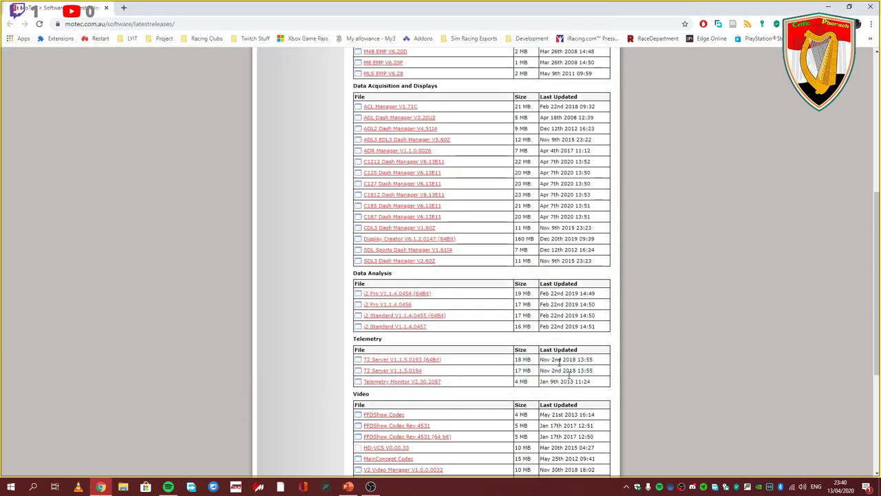
Step: Try to download the i2 Pro V1.1.4.0454 (64Bit) installer from the Data Analysis list to the Desktop folder
{"action": "left_click", "coordinate": [410, 296]}
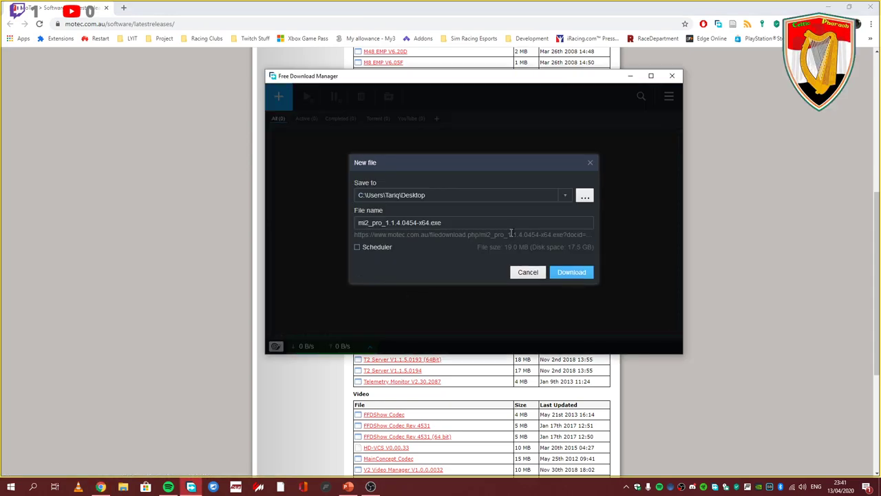
{"action": "left_click", "coordinate": [584, 196]}
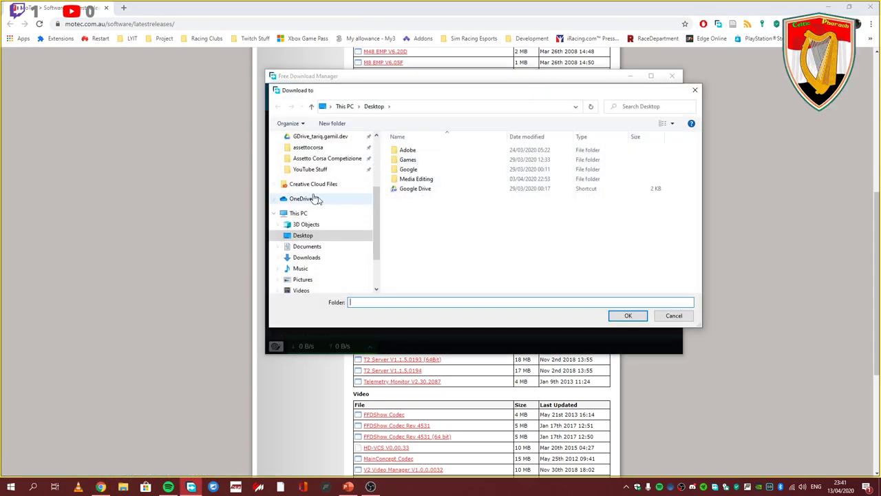
{"action": "left_click", "coordinate": [304, 236]}
{"action": "left_click", "coordinate": [623, 315]}
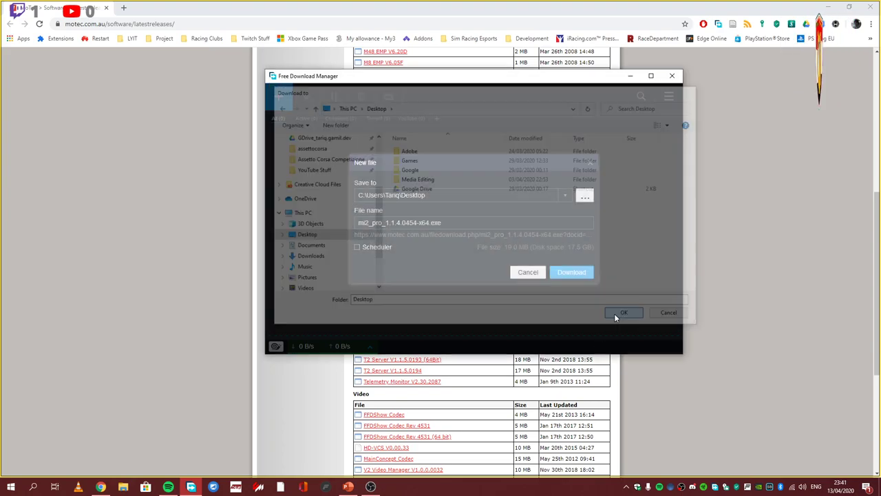
{"action": "left_click", "coordinate": [571, 276]}
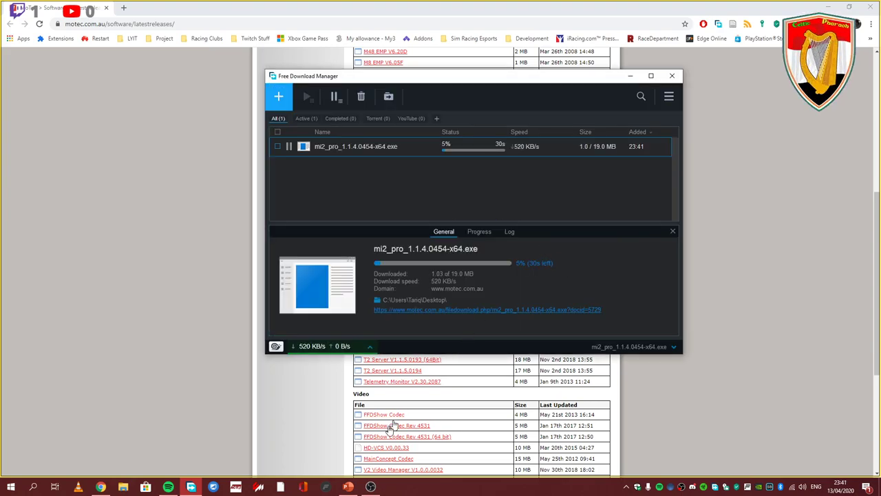
Step: Pause the running installer download and close the download manager
{"action": "left_click", "coordinate": [371, 487]}
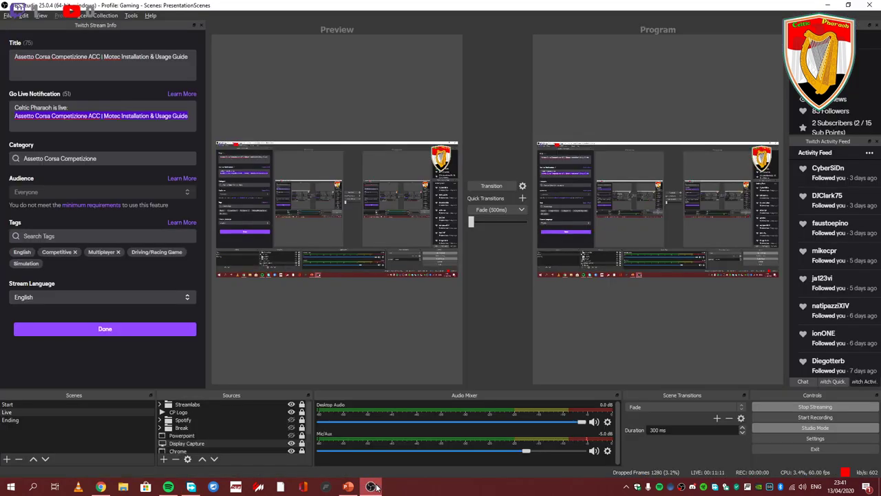
{"action": "left_click", "coordinate": [372, 487]}
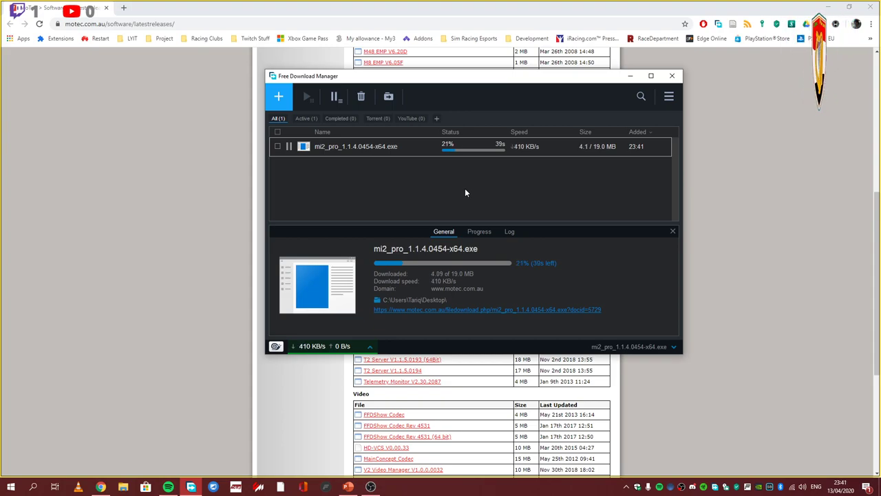
{"action": "left_click", "coordinate": [289, 148]}
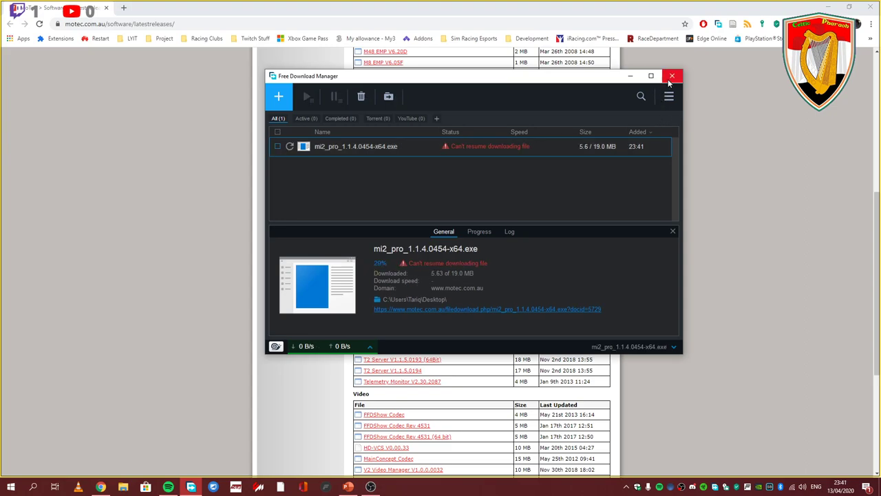
{"action": "left_click", "coordinate": [671, 76]}
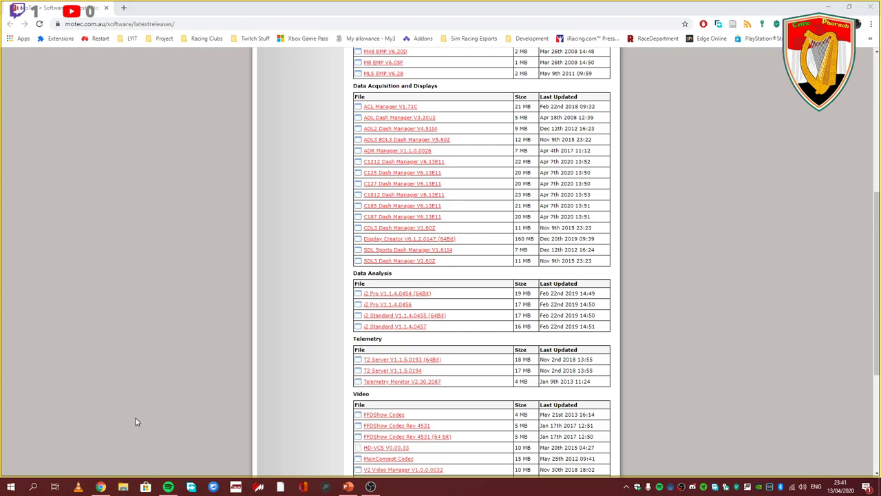
Step: Switch to File Explorer and run mi2_pro_1.1.4.0454-x64.exe from the ACC Zips folder inside Downloads > Zips
{"action": "left_click", "coordinate": [123, 486]}
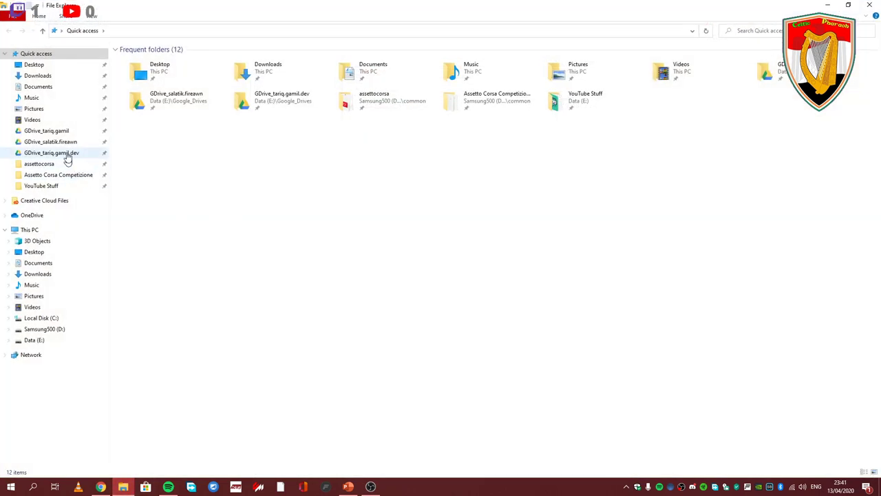
{"action": "left_click", "coordinate": [49, 75]}
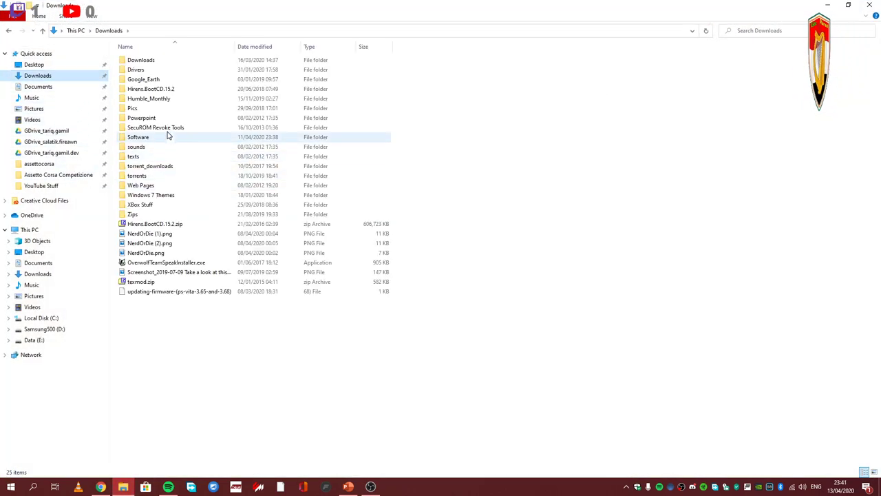
{"action": "double_click", "coordinate": [168, 215]}
{"action": "double_click", "coordinate": [170, 79]}
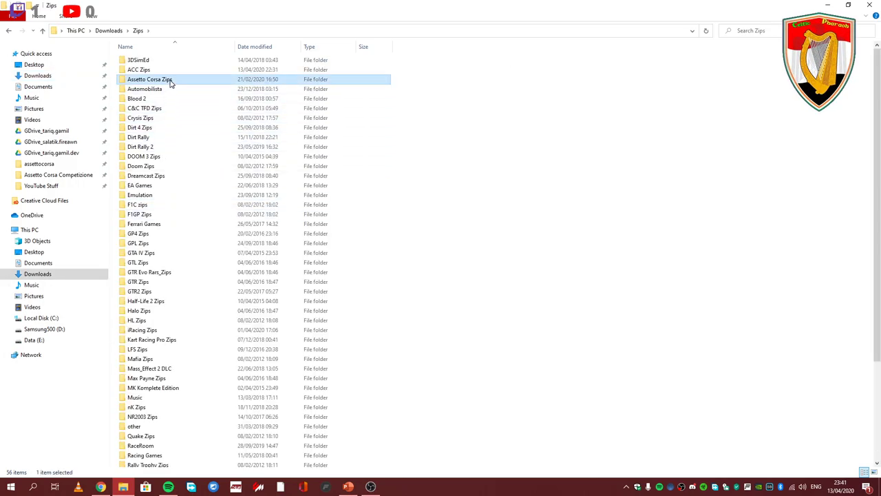
{"action": "key", "text": "alt+Left"}
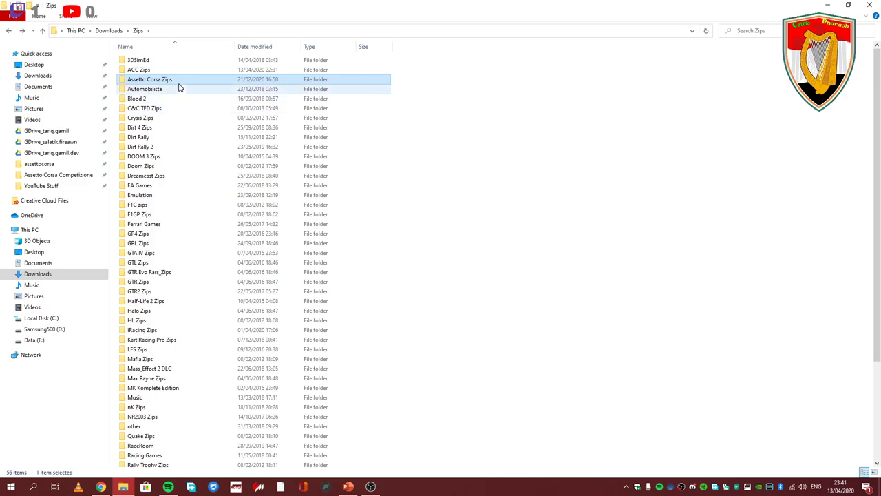
{"action": "double_click", "coordinate": [179, 71]}
{"action": "left_click", "coordinate": [183, 121]}
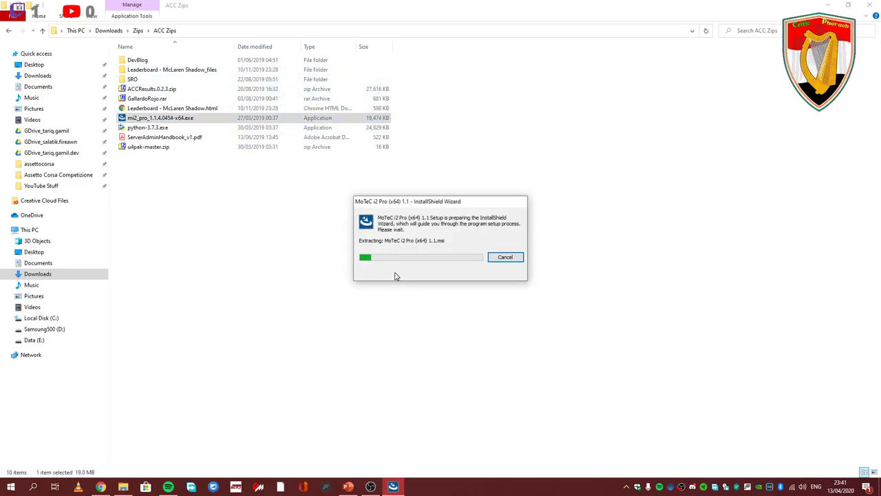
{"action": "left_click", "coordinate": [387, 484]}
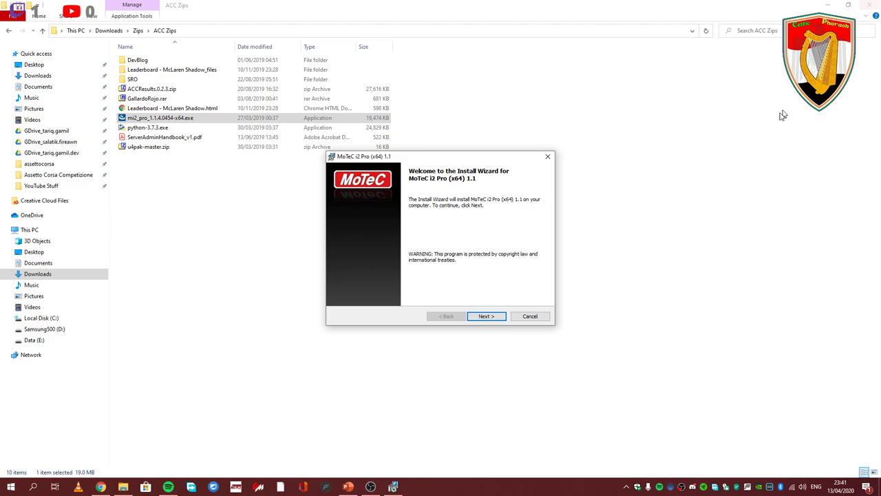
Step: Accept the license agreement, install MoTeC i2 Pro (x64) 1.1 and finish the wizard with English as default language
{"action": "left_click", "coordinate": [499, 316]}
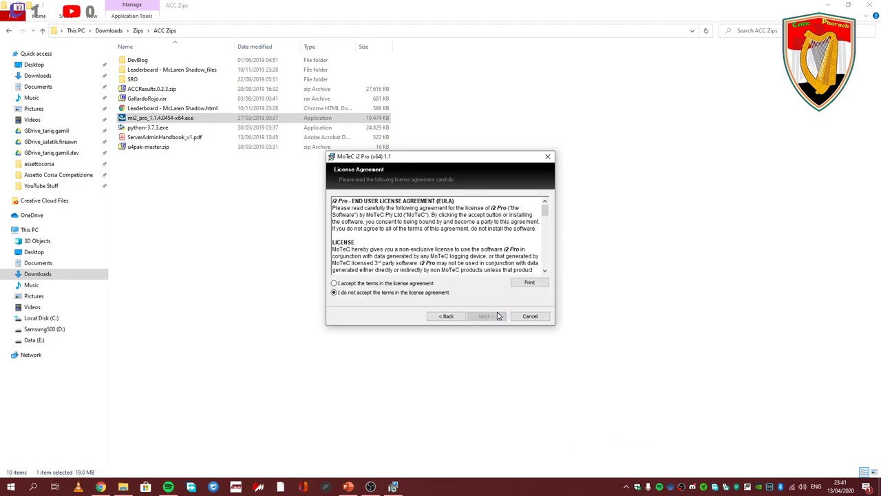
{"action": "left_click", "coordinate": [428, 284]}
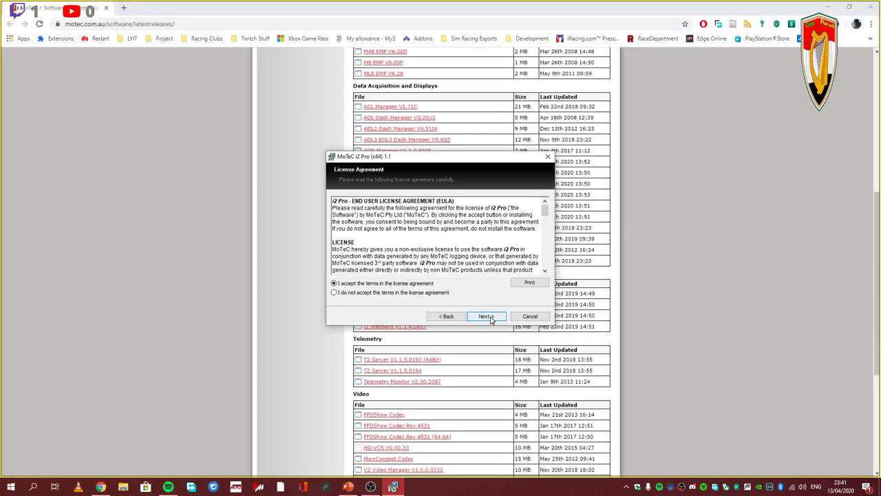
{"action": "left_click", "coordinate": [487, 316]}
{"action": "left_click", "coordinate": [488, 317]}
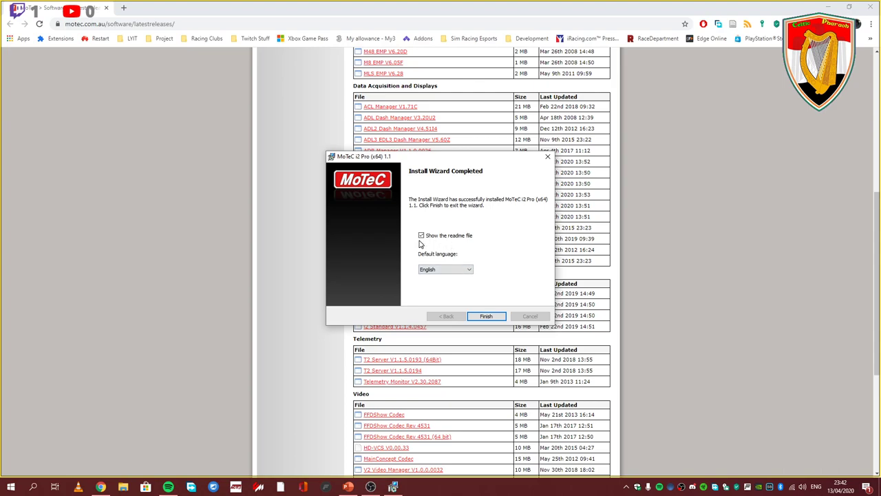
{"action": "left_click", "coordinate": [486, 316]}
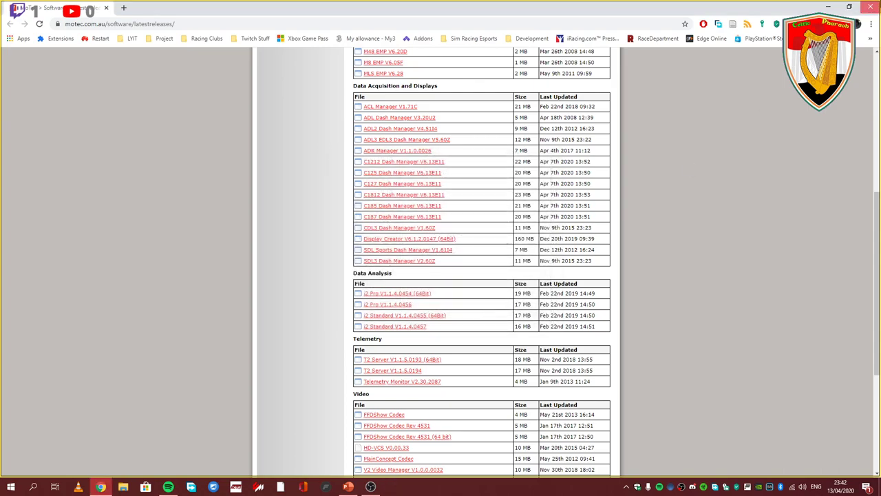
{"action": "key", "text": "alt+Tab"}
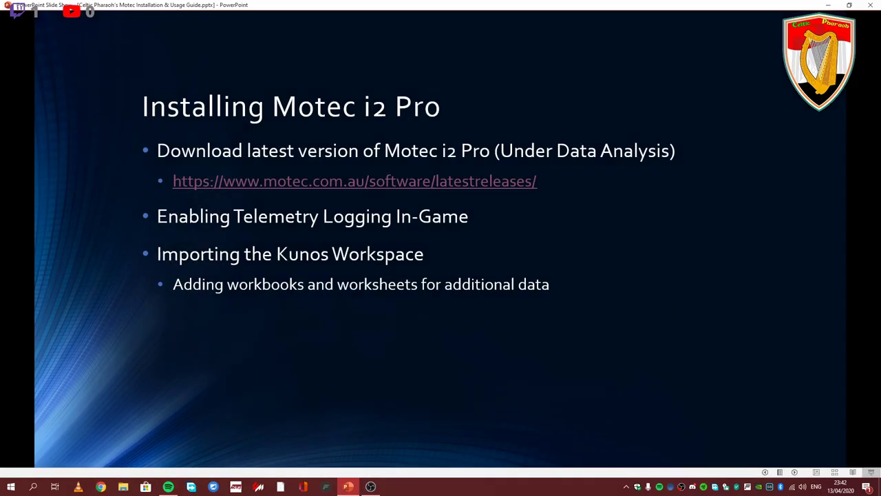
{"action": "left_click", "coordinate": [372, 487]}
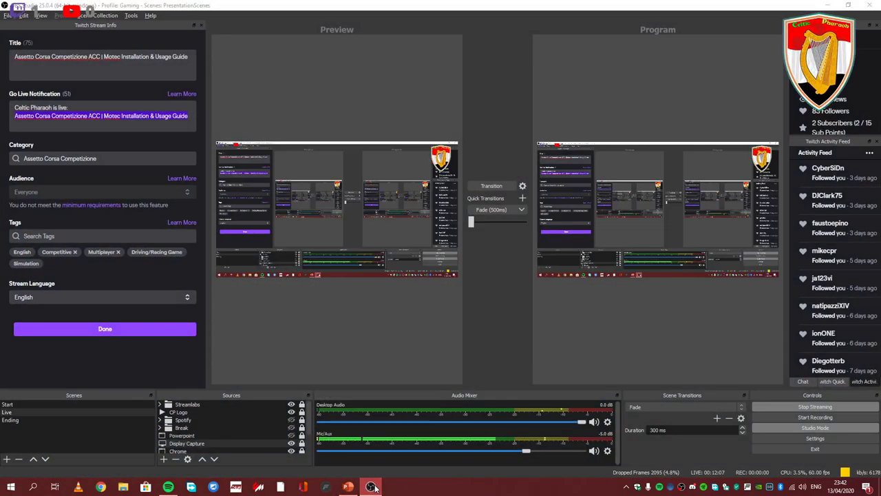
{"action": "key", "text": "alt+Tab"}
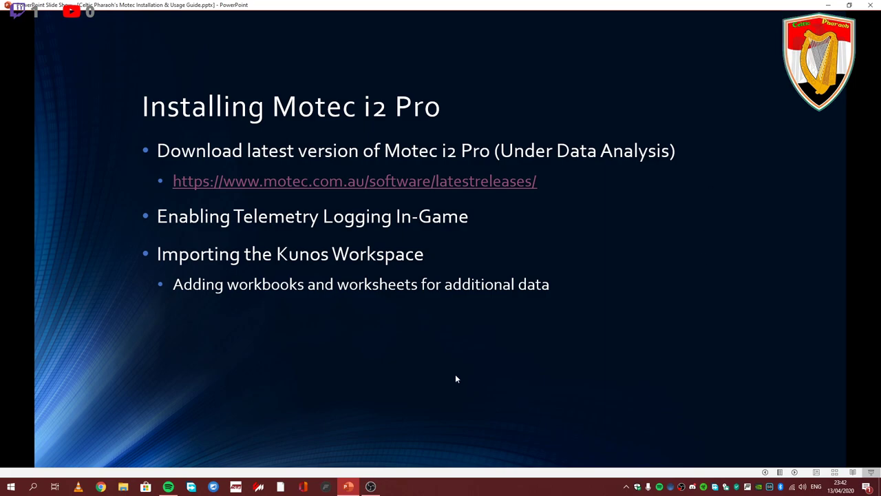
Step: Go to the desktop, place the MoTeC i2 Pro shortcut beneath TeamSpeak 3 Client and launch the program from it
{"action": "key", "text": "Escape"}
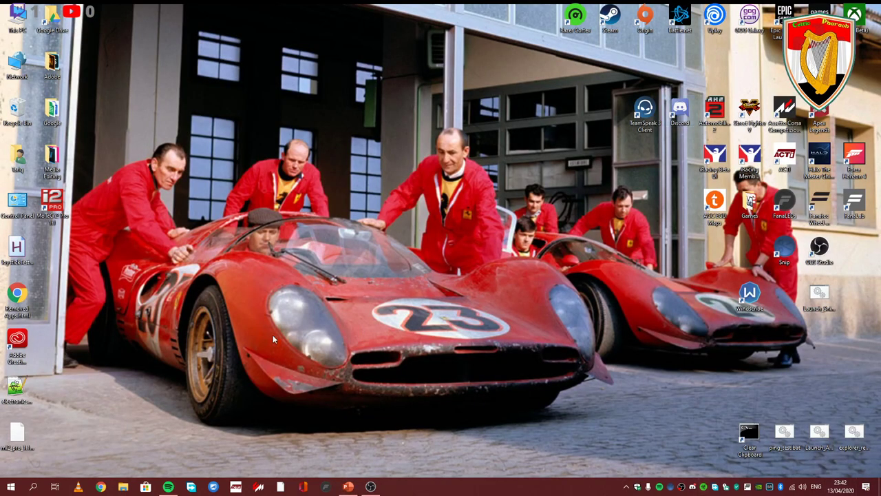
{"action": "left_click_drag", "start_coordinate": [51, 200], "coordinate": [649, 169]}
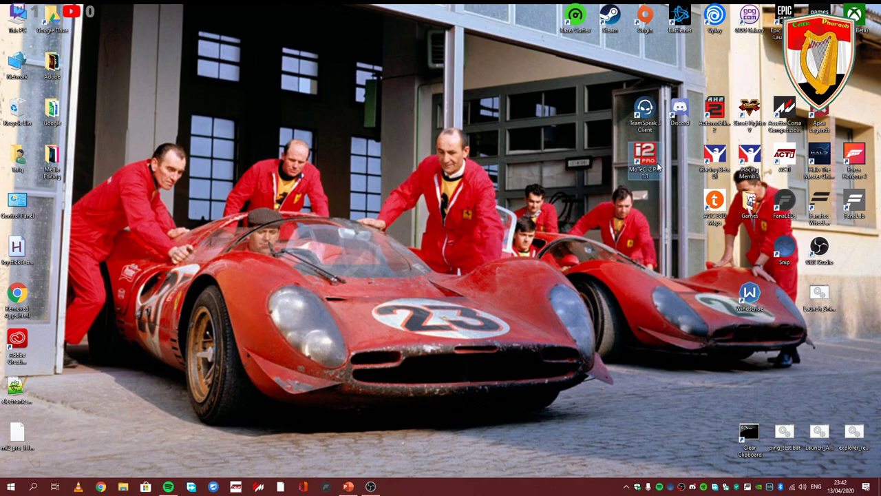
{"action": "double_click", "coordinate": [647, 160]}
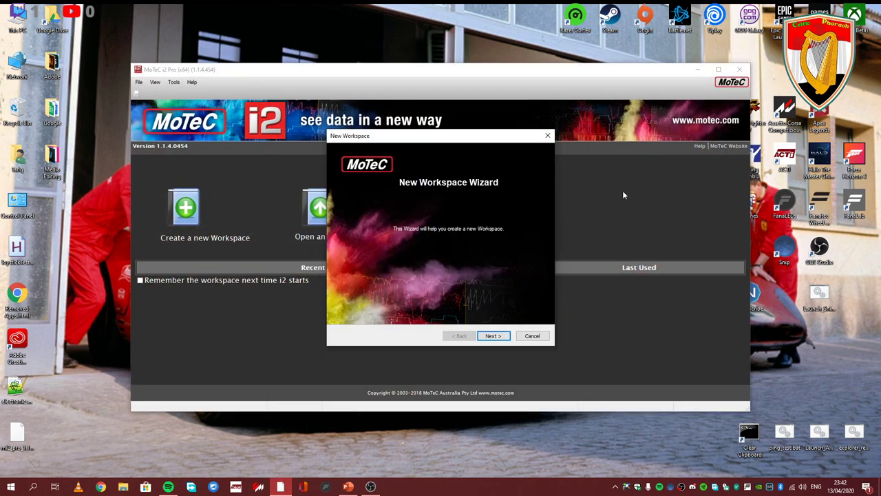
Step: Dismiss the New Workspace wizard and maximize the program window
{"action": "left_click", "coordinate": [530, 336]}
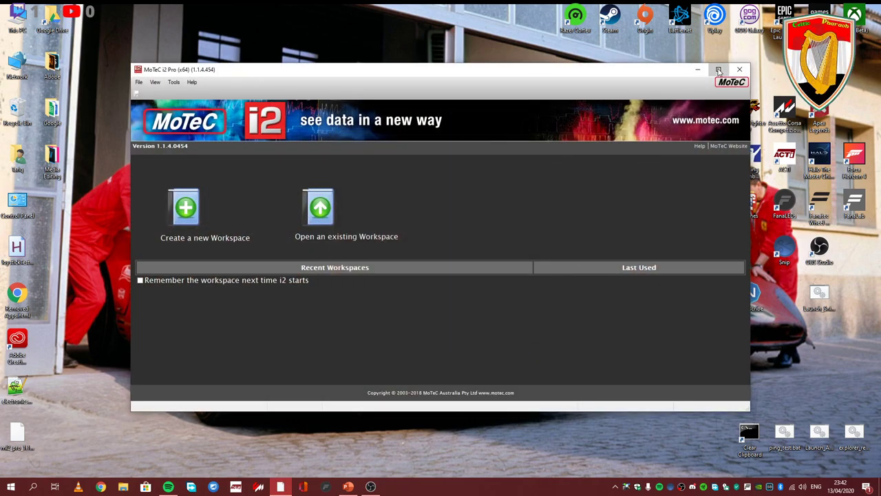
{"action": "left_click", "coordinate": [718, 69]}
{"action": "left_click", "coordinate": [9, 17]}
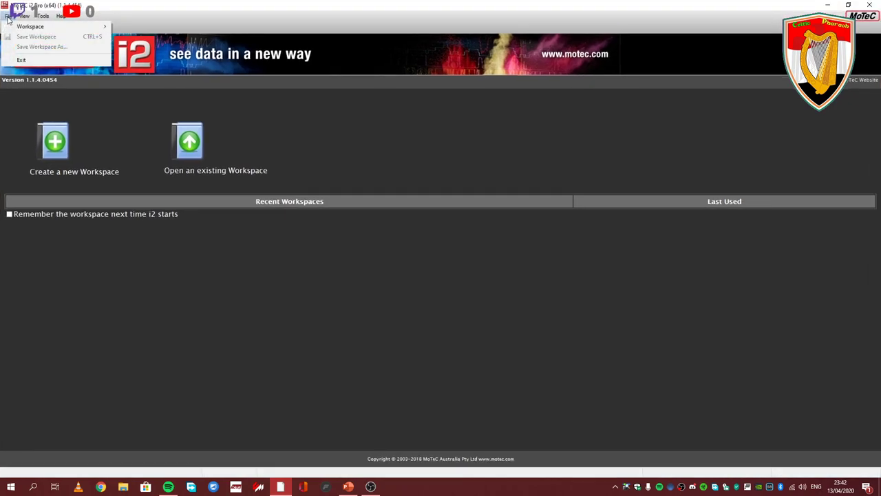
{"action": "left_click", "coordinate": [8, 17]}
Step: Start importing an existing workspace and browse to the Documents folder
{"action": "left_click", "coordinate": [235, 168]}
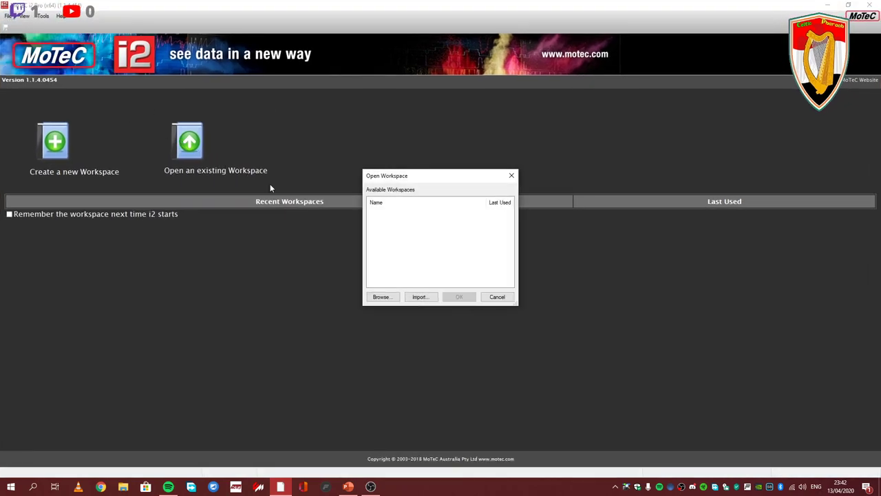
{"action": "left_click", "coordinate": [419, 297]}
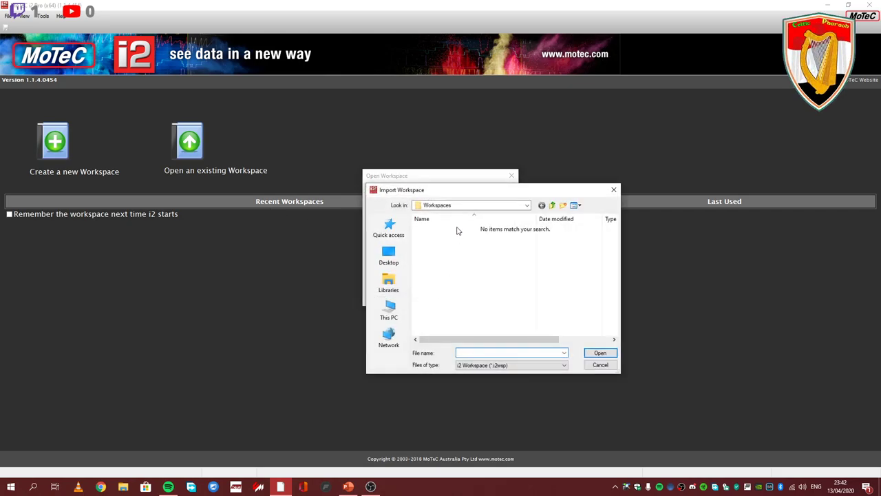
{"action": "left_click", "coordinate": [460, 205]}
{"action": "scroll", "coordinate": [460, 205], "scroll_direction": "up", "scroll_amount": 5}
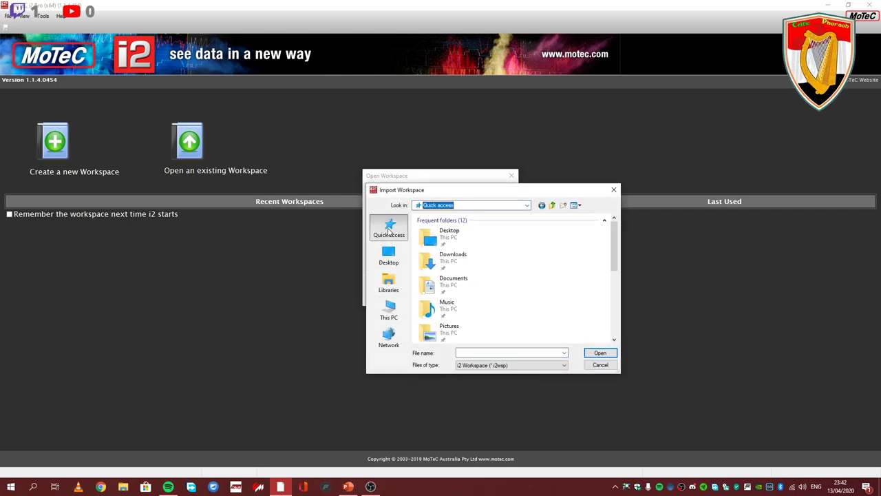
{"action": "double_click", "coordinate": [458, 285]}
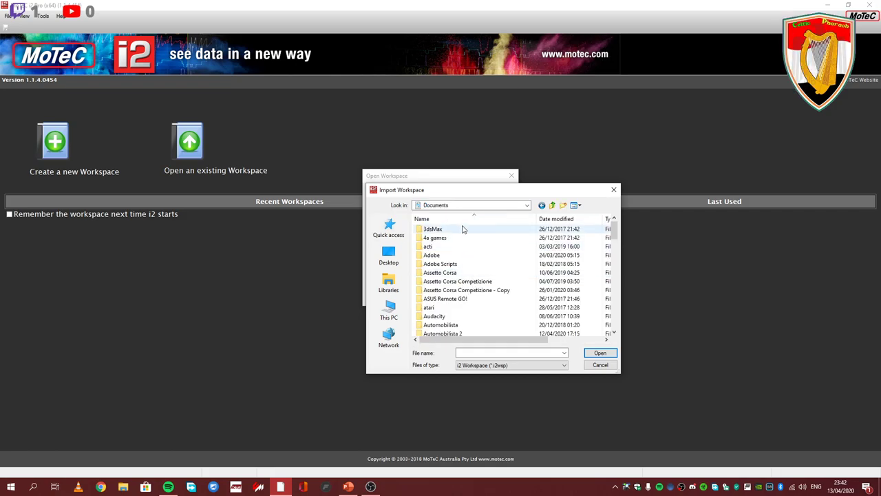
{"action": "left_click", "coordinate": [390, 233]}
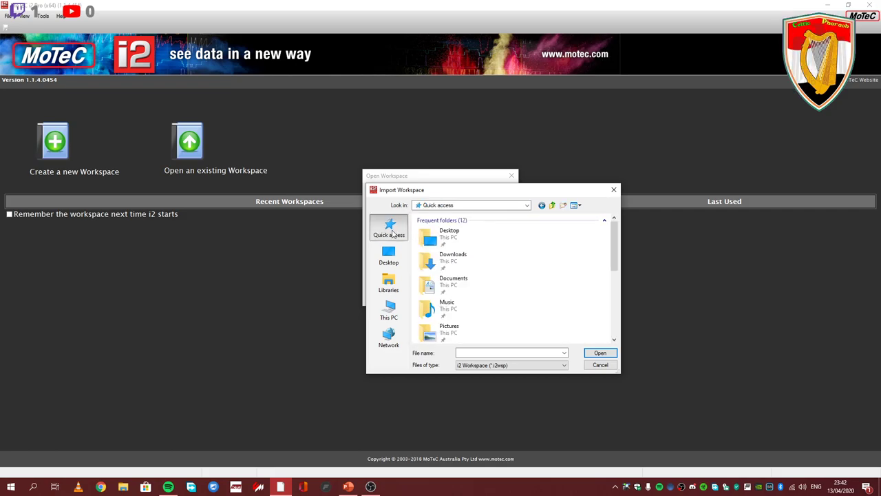
{"action": "double_click", "coordinate": [487, 281]}
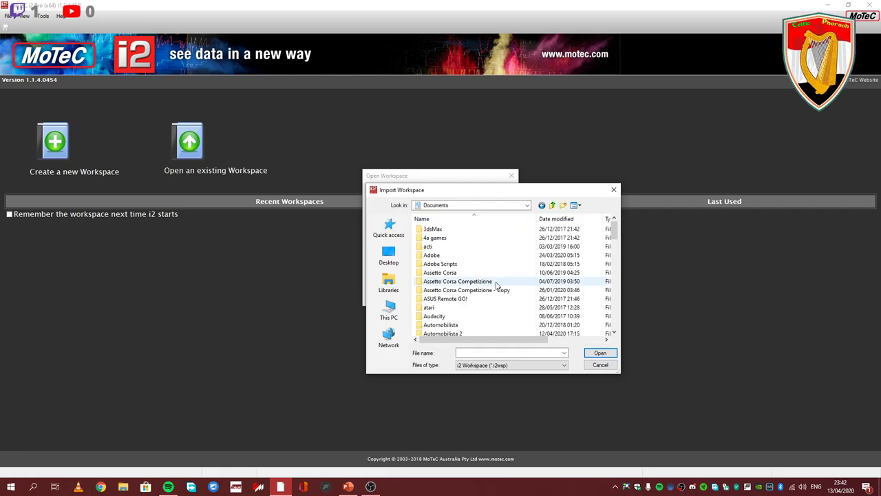
Step: Import Workspace.i2wsp from Assetto Corsa Competizione > MoTeC > Workspaces > base_ACC
{"action": "double_click", "coordinate": [496, 282]}
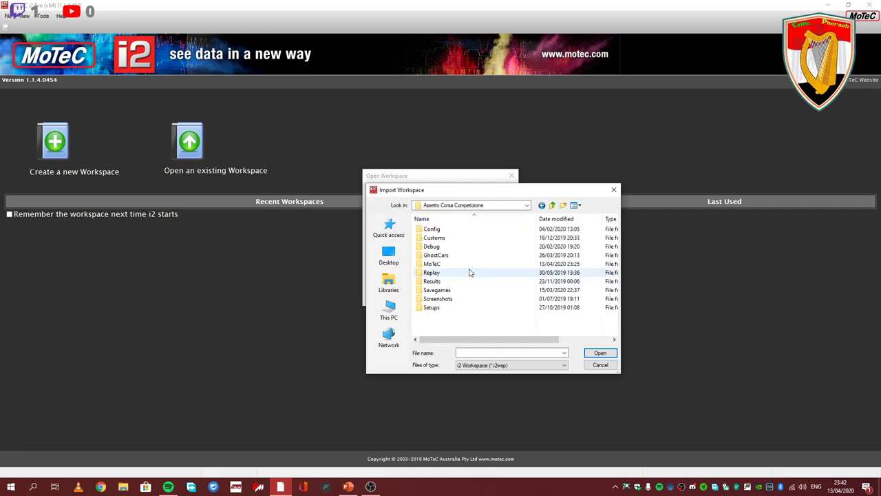
{"action": "double_click", "coordinate": [468, 264]}
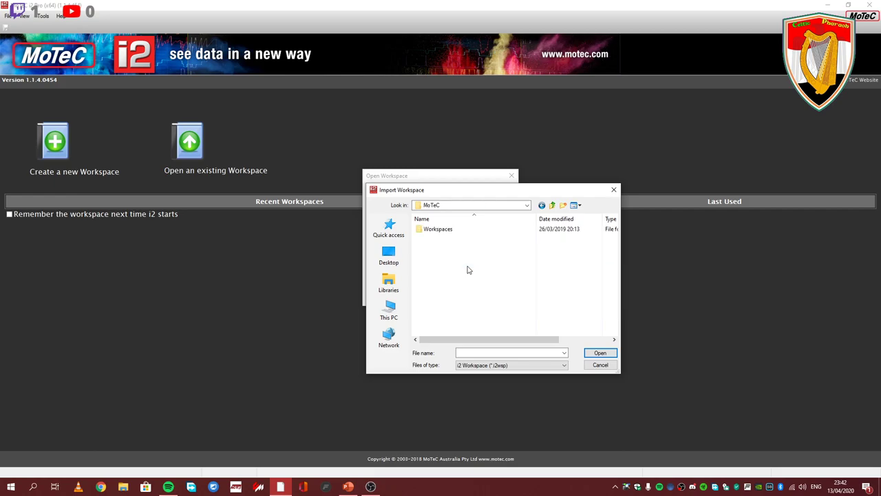
{"action": "double_click", "coordinate": [453, 234]}
{"action": "double_click", "coordinate": [453, 234]}
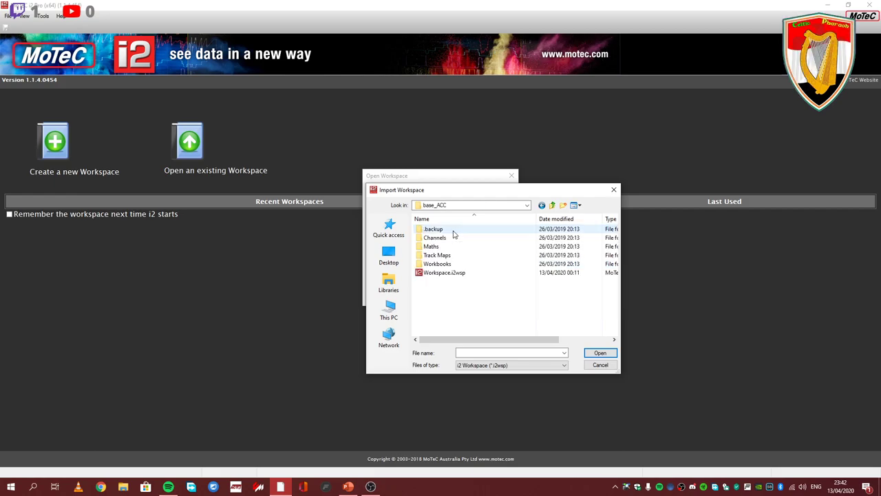
{"action": "left_click", "coordinate": [459, 274]}
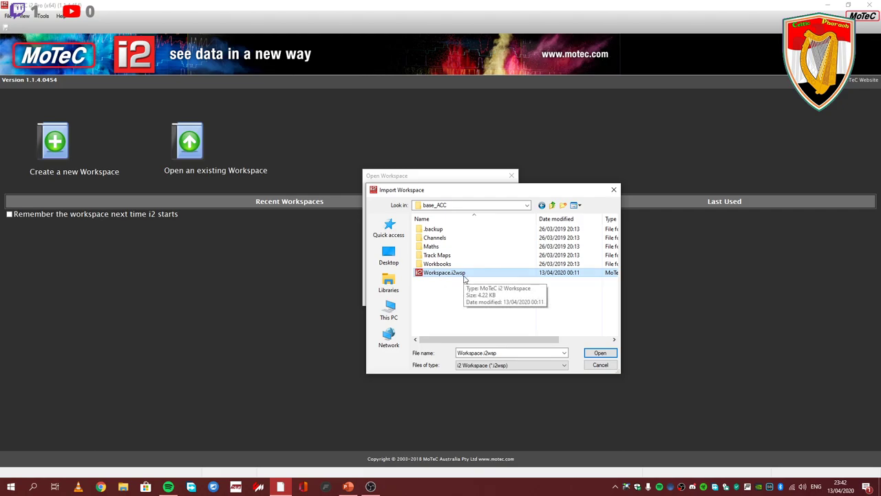
{"action": "double_click", "coordinate": [463, 275]}
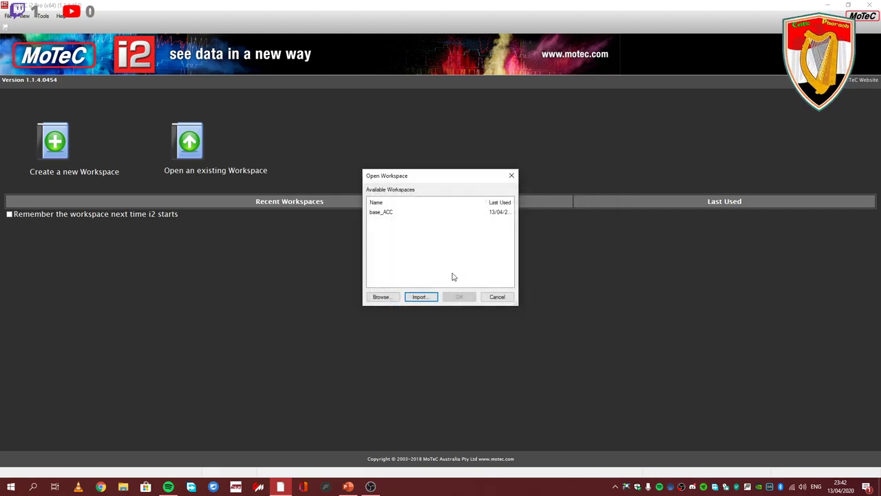
Step: Open the imported base_ACC workspace and display its Compare worksheet
{"action": "left_click", "coordinate": [411, 214]}
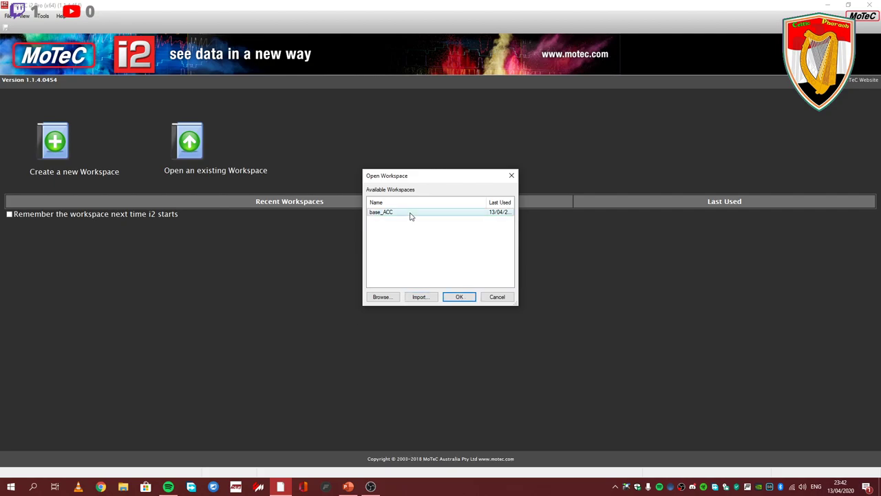
{"action": "left_click", "coordinate": [459, 297]}
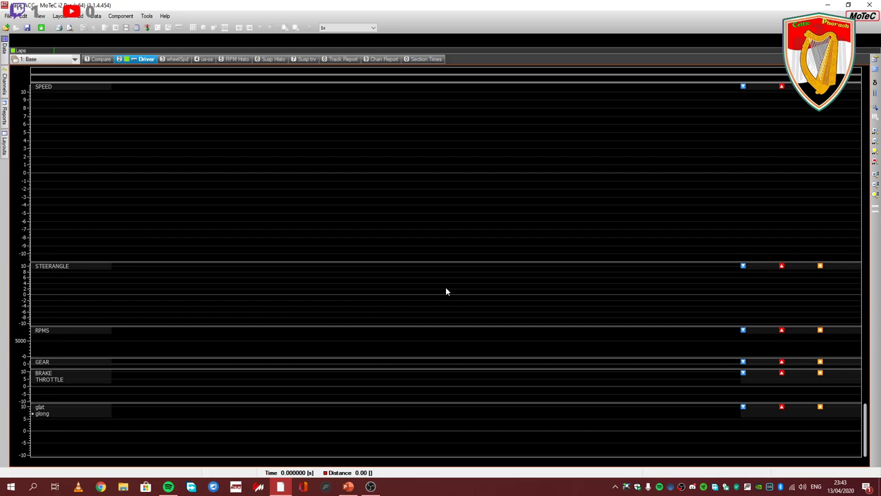
{"action": "left_click", "coordinate": [102, 59]}
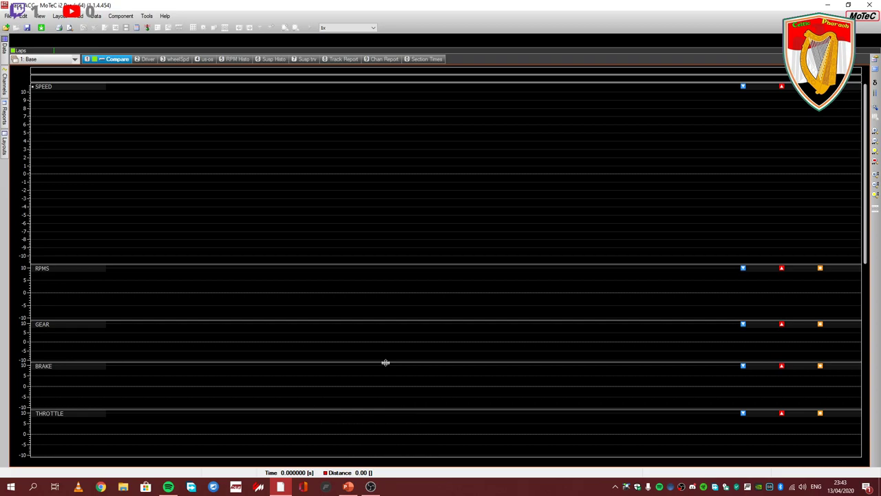
Step: Switch to OBS Studio, hide the Display Capture source, show the Powerpoint source and transition the preview to the program output
{"action": "left_click", "coordinate": [371, 487]}
{"action": "left_click", "coordinate": [292, 443]}
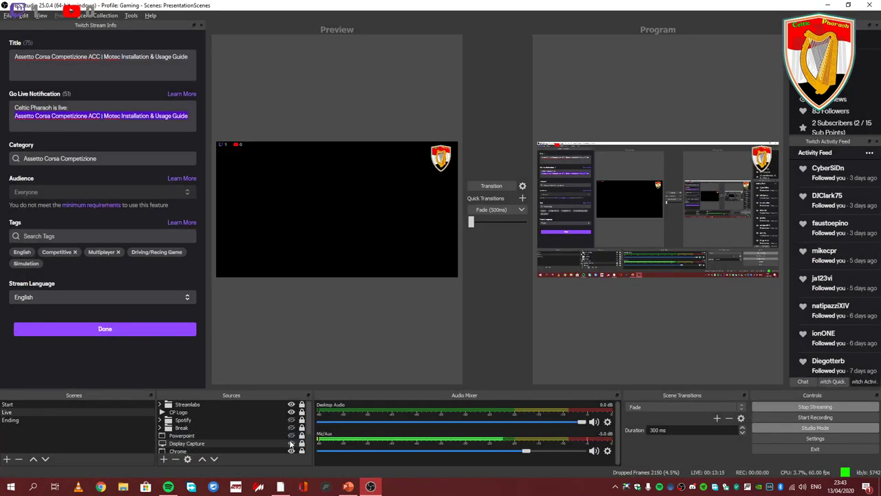
{"action": "scroll", "coordinate": [270, 444], "scroll_direction": "down", "scroll_amount": 2}
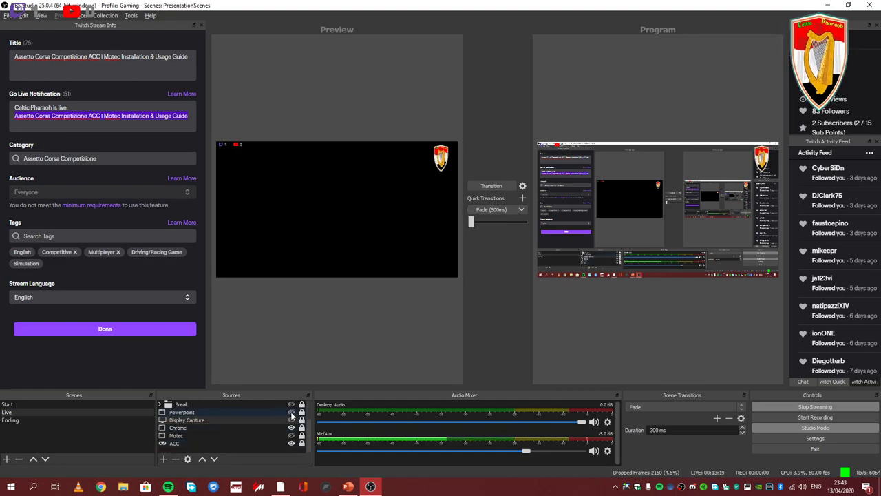
{"action": "left_click", "coordinate": [503, 186]}
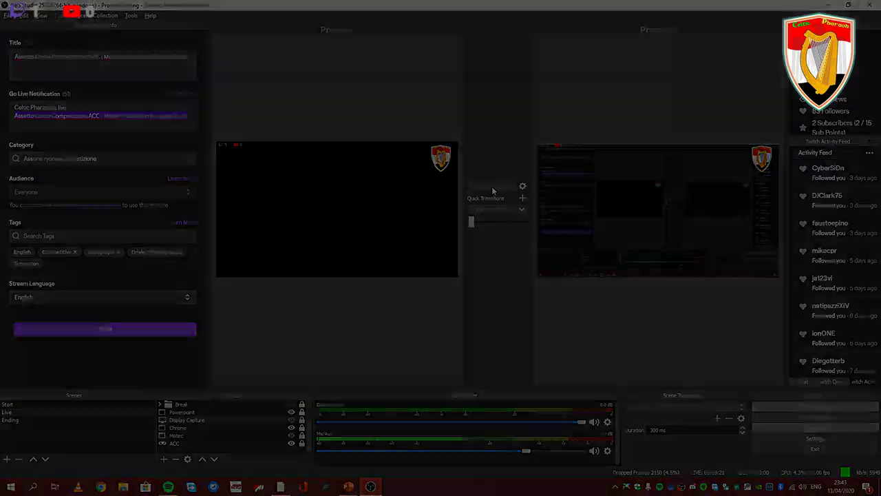
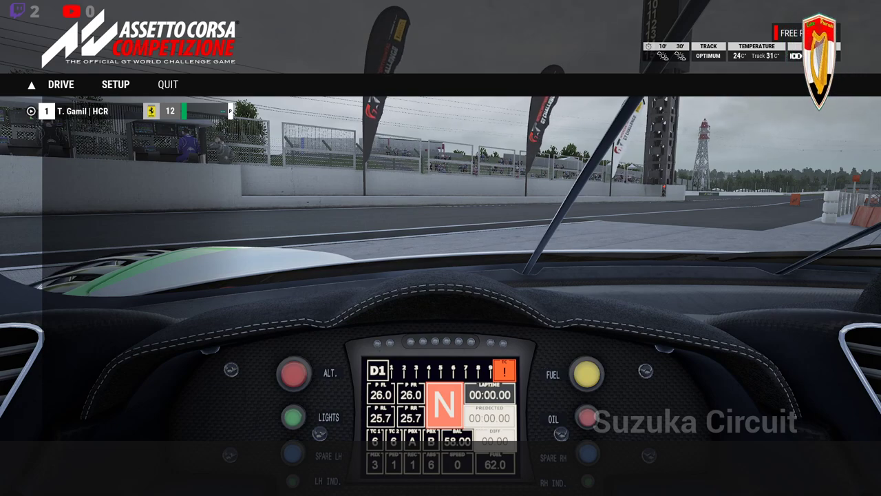
Step: Switch to Discord, read the general channel of the Hooligan Club server and close the window
{"action": "key", "text": "alt+Tab"}
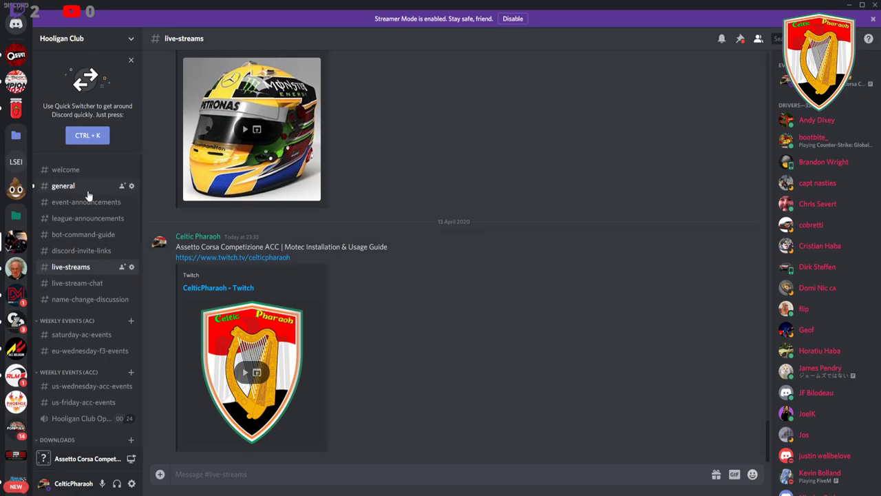
{"action": "key", "text": "alt+shift+Up"}
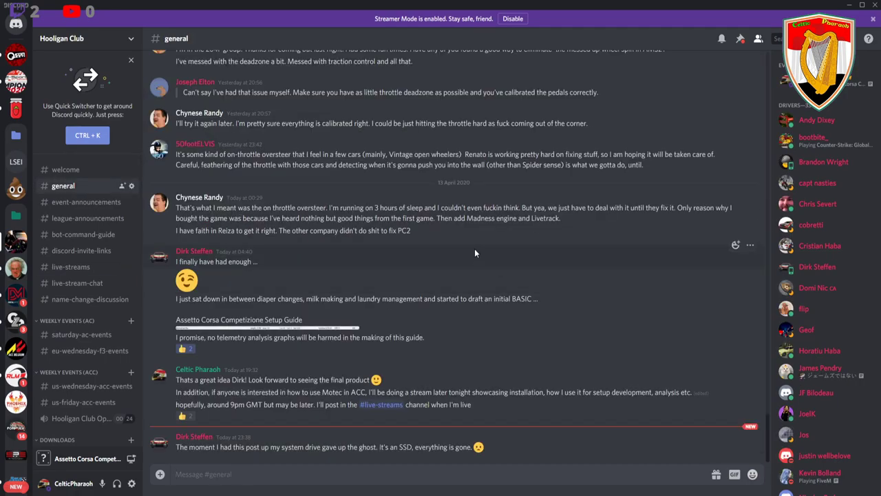
{"action": "left_click", "coordinate": [876, 5]}
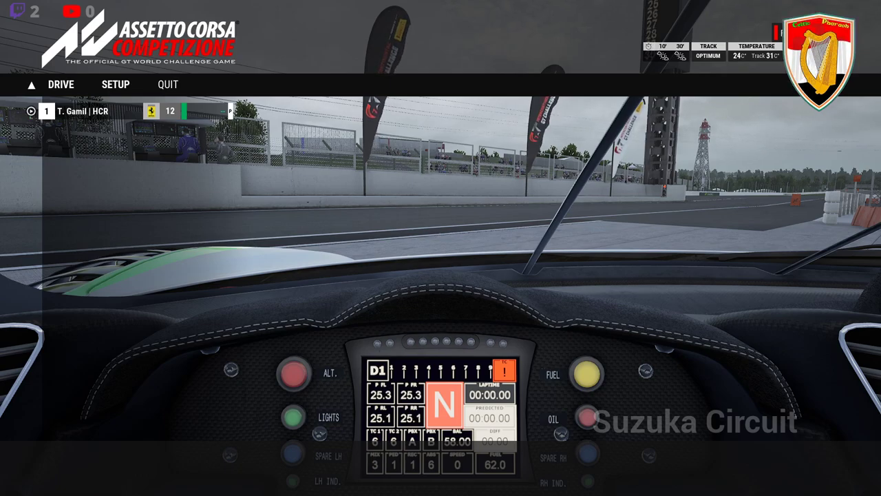
Step: Open the Ferrari 488 GT3 car setup in Assetto Corsa Competizione and load the Aggressive preset
{"action": "left_click", "coordinate": [115, 84]}
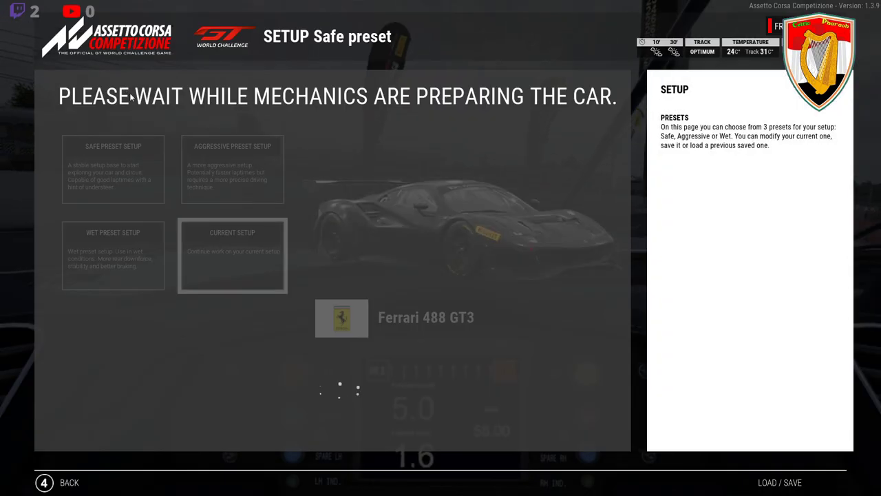
{"action": "left_click", "coordinate": [202, 160]}
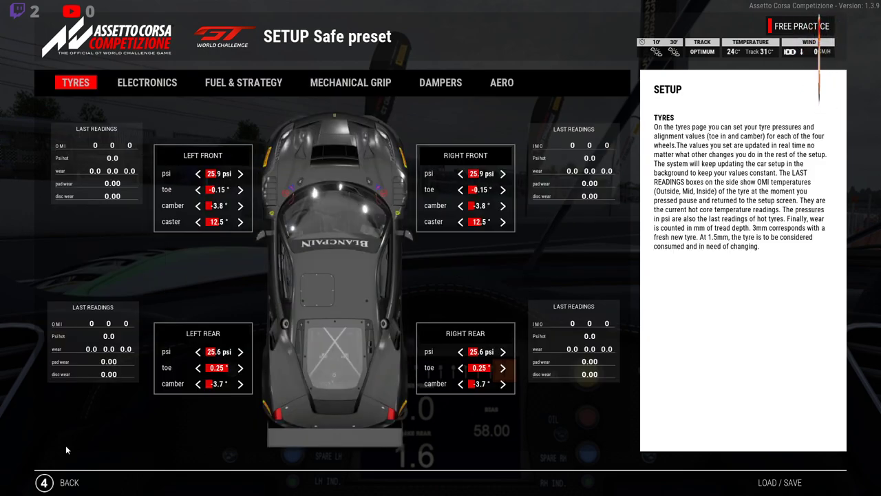
{"action": "key", "text": "Escape"}
{"action": "left_click", "coordinate": [227, 173]}
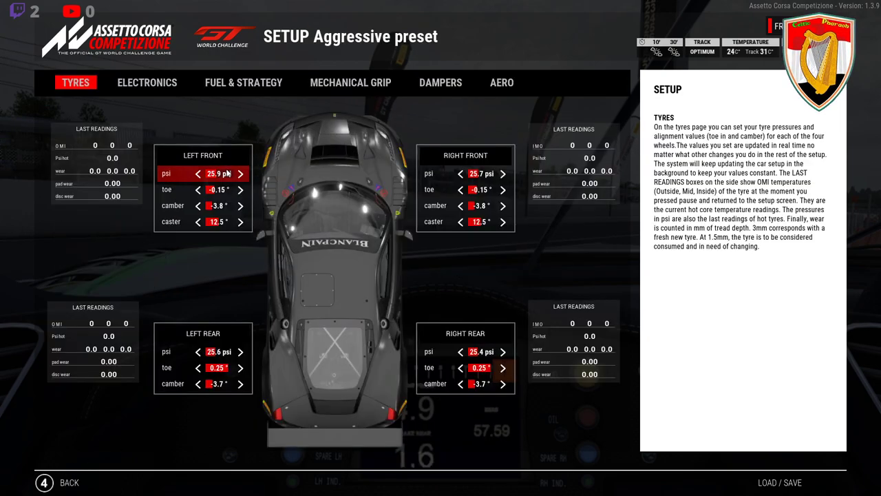
Step: Set the telemetry laps to 5 in the electronics setup and leave the setup screens
{"action": "left_click", "coordinate": [170, 87]}
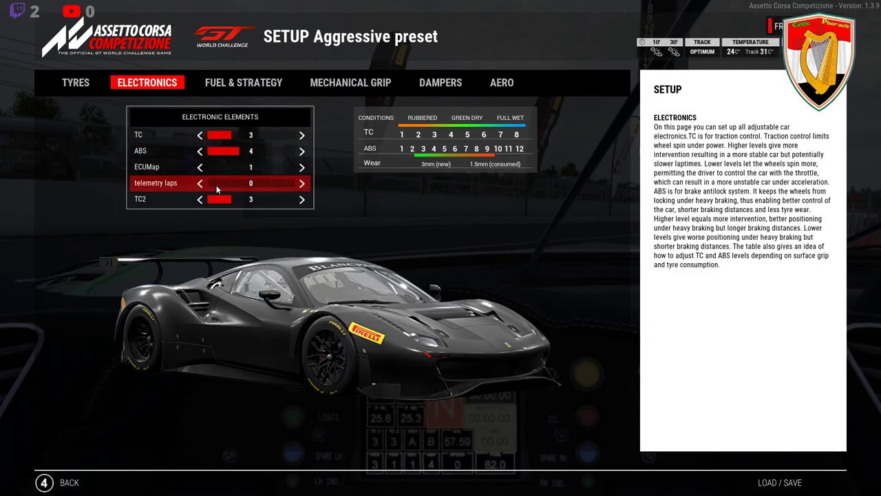
{"action": "left_click", "coordinate": [80, 83]}
{"action": "left_click", "coordinate": [128, 86]}
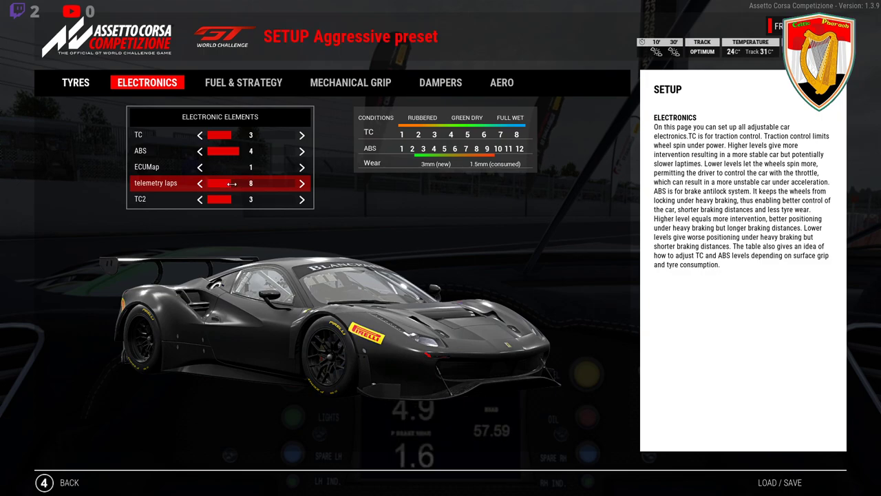
{"action": "left_click_drag", "start_coordinate": [226, 183], "coordinate": [237, 183]}
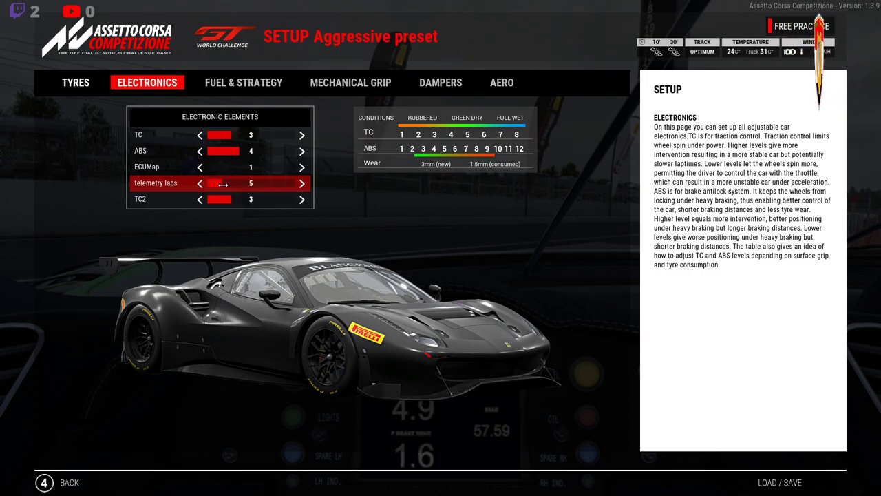
{"action": "left_click", "coordinate": [45, 485]}
{"action": "left_click", "coordinate": [45, 484]}
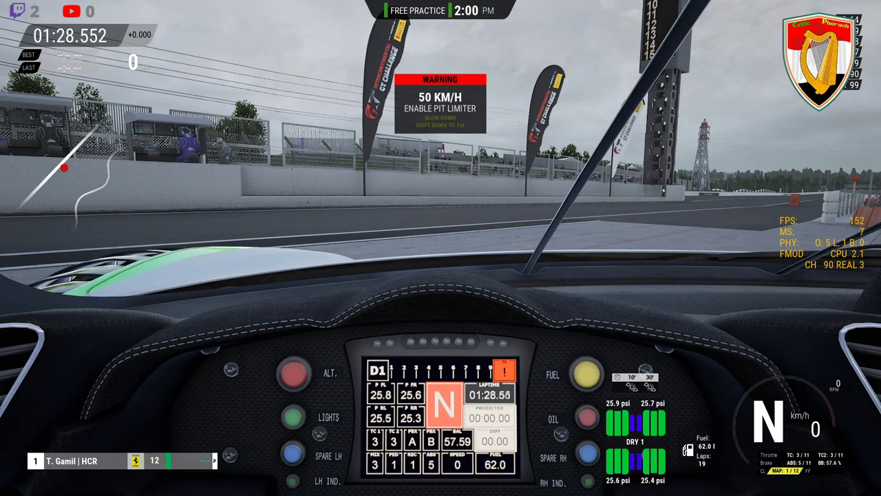
Step: Pause the session, look through the General gameplay options and leave them without saving
{"action": "key", "text": "Escape"}
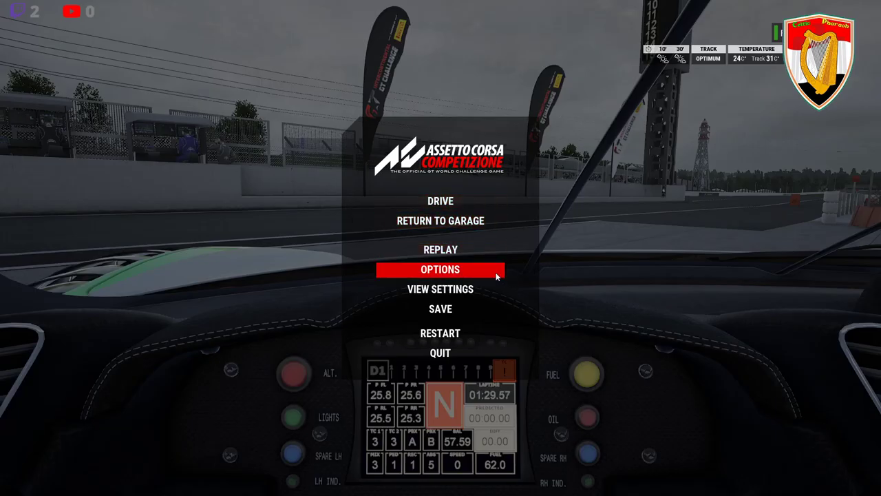
{"action": "left_click", "coordinate": [493, 273]}
{"action": "left_click", "coordinate": [343, 340]}
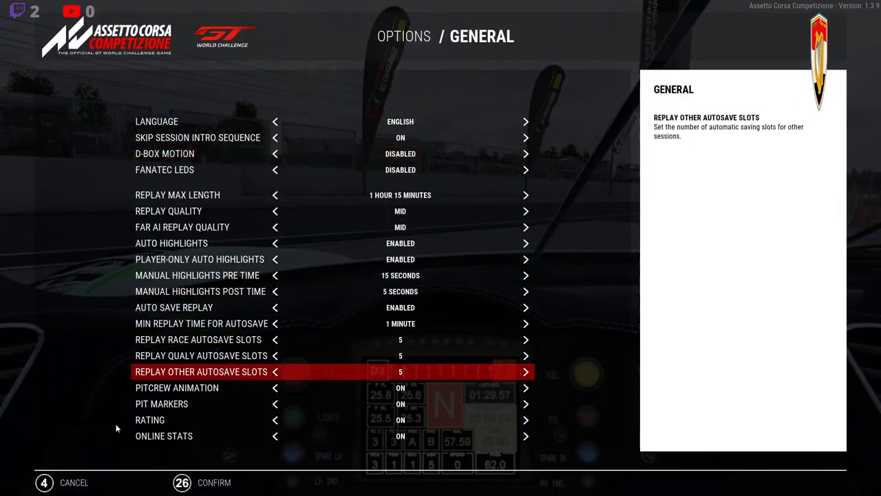
{"action": "left_click", "coordinate": [69, 481]}
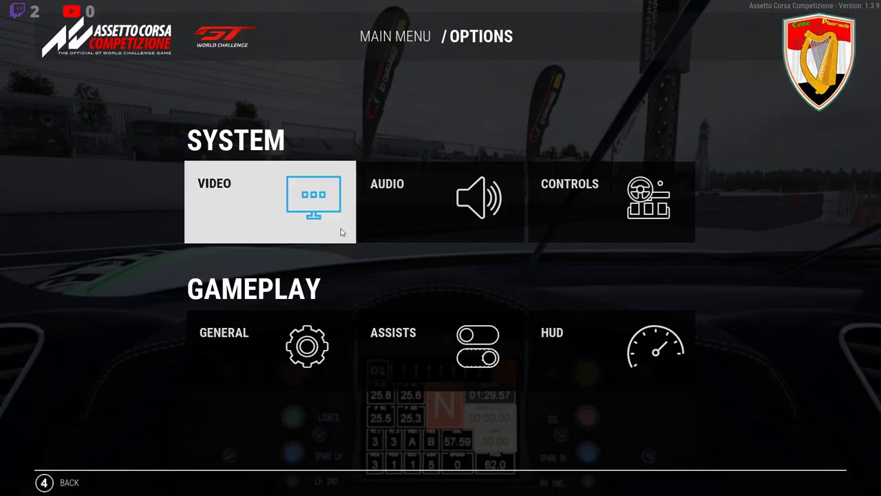
{"action": "left_click", "coordinate": [338, 345]}
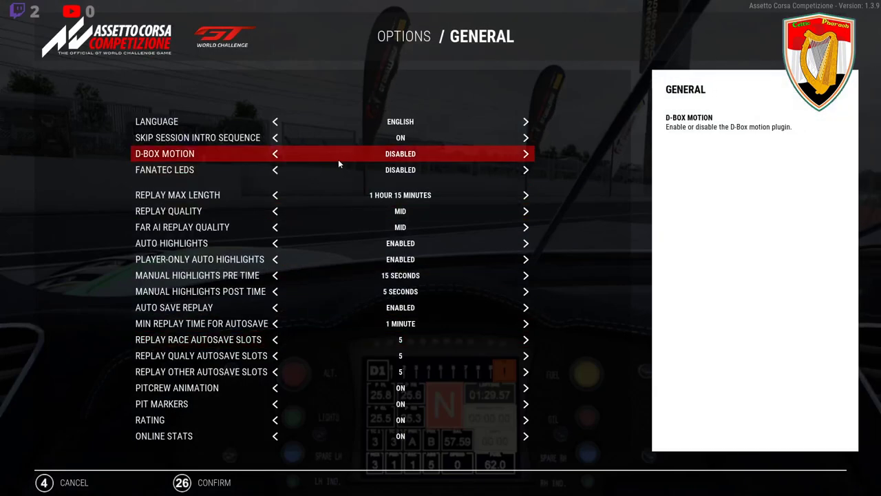
{"action": "left_click", "coordinate": [73, 482]}
Step: Set the engine start, wipers, clutch and lights assists to Manual and save the assist settings
{"action": "left_click", "coordinate": [475, 334]}
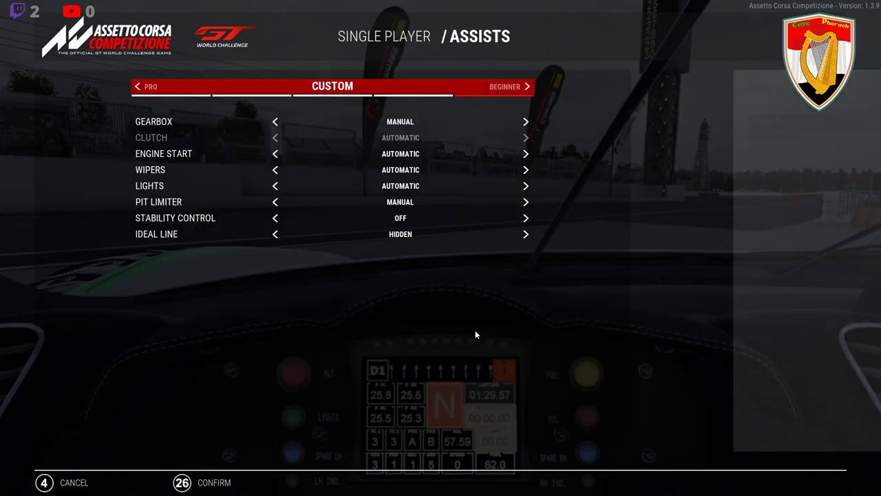
{"action": "left_click", "coordinate": [276, 153]}
{"action": "left_click", "coordinate": [275, 169]}
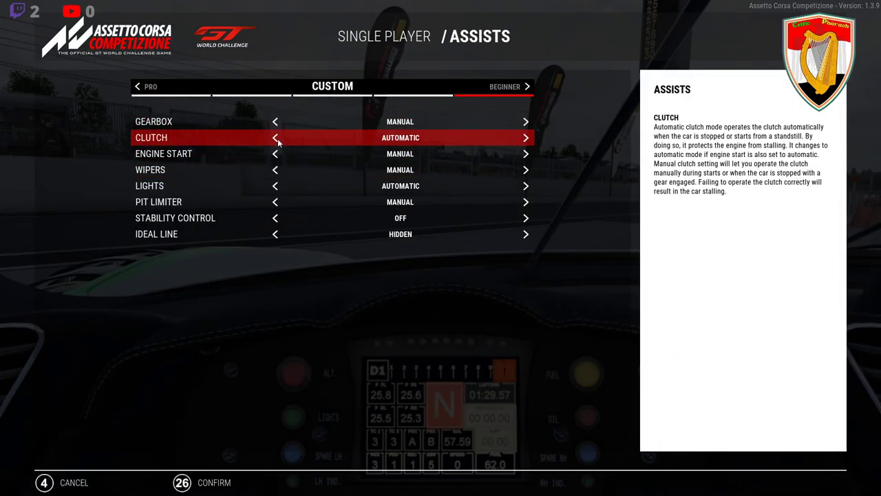
{"action": "left_click", "coordinate": [275, 137]}
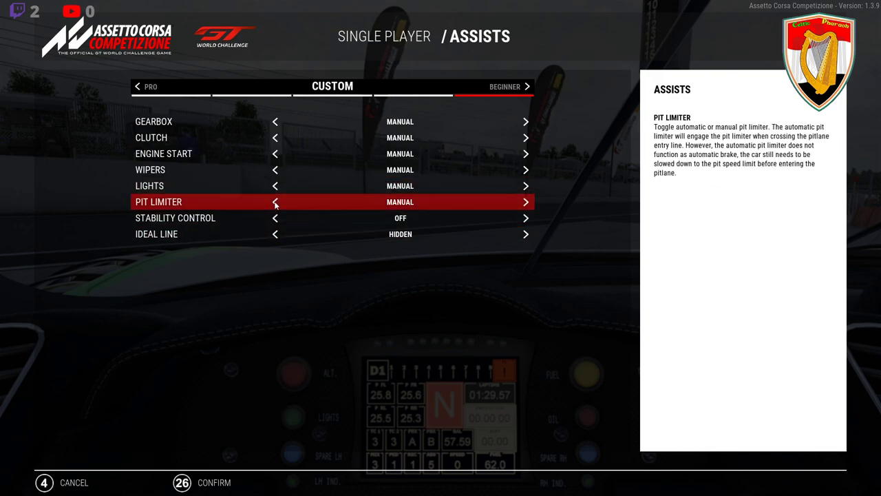
{"action": "left_click", "coordinate": [203, 482]}
Step: Load the GT3 wheel control preset and return to driving the car
{"action": "left_click", "coordinate": [628, 198]}
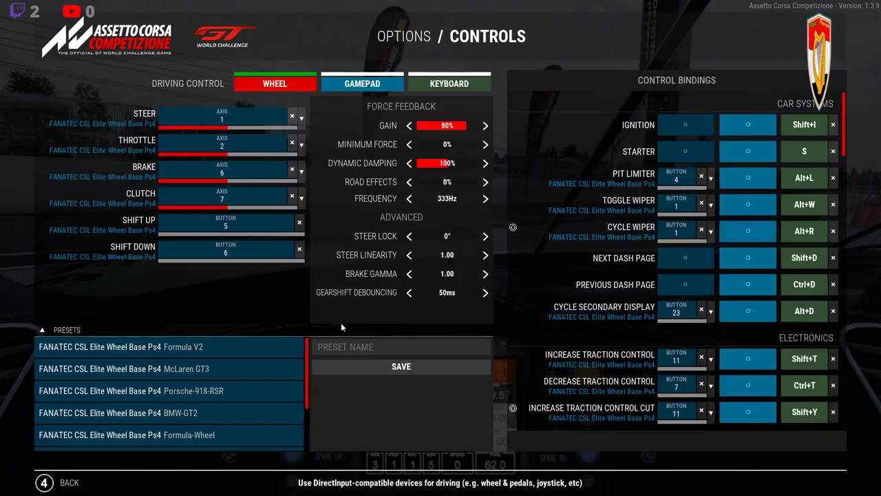
{"action": "scroll", "coordinate": [230, 372], "scroll_direction": "down", "scroll_amount": 3}
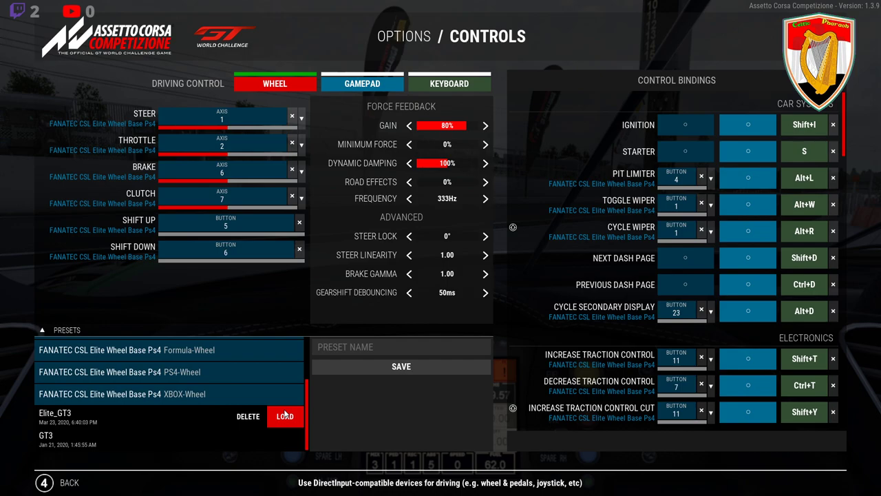
{"action": "left_click", "coordinate": [285, 439]}
{"action": "left_click", "coordinate": [79, 484]}
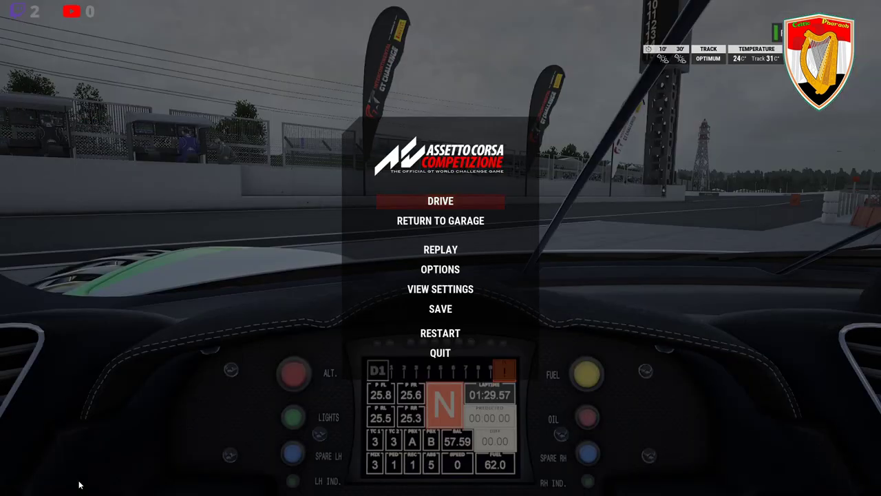
{"action": "left_click", "coordinate": [440, 201]}
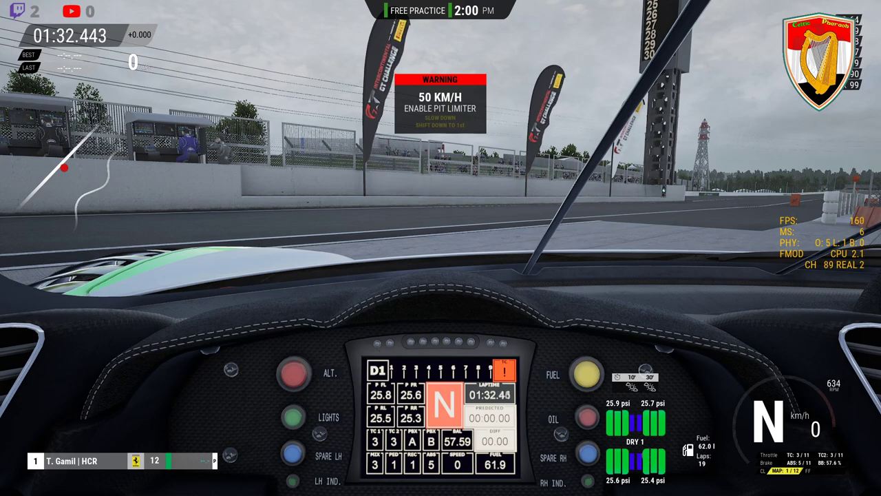
Step: Enable the pit limiter, put the car in first gear and drive to the pit lane exit
{"action": "key", "text": "alt+l"}
{"action": "key", "text": "e"}
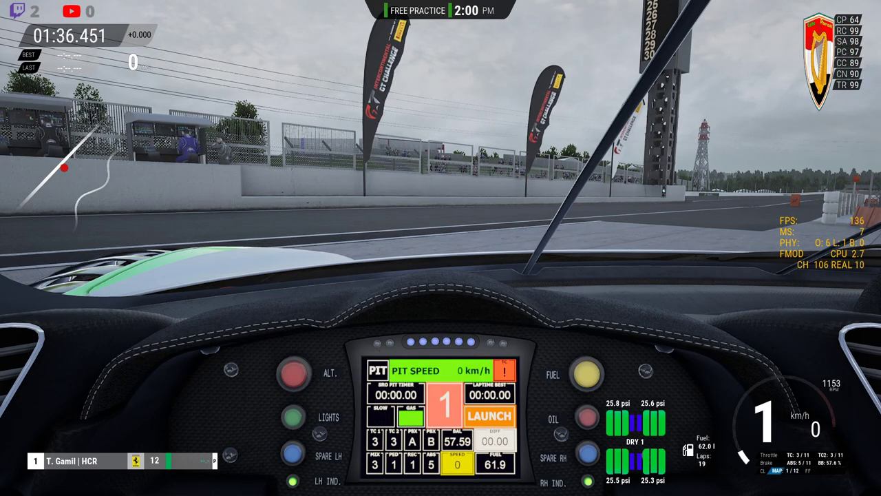
{"action": "key", "text": "q"}
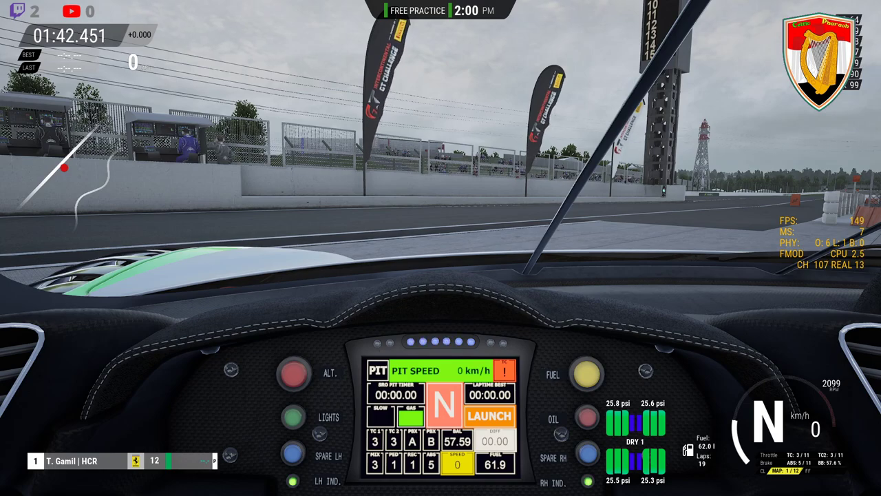
{"action": "key", "text": "Up"}
{"action": "key", "text": "Up"}
{"action": "key", "text": "Up"}
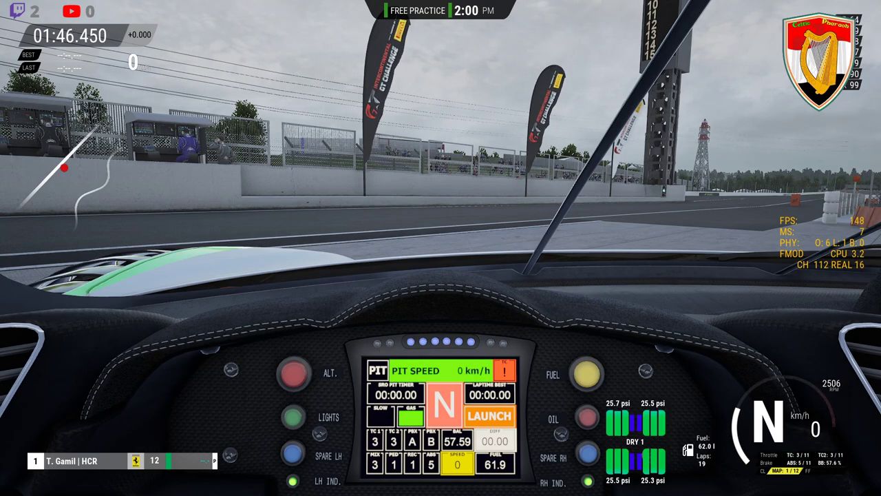
{"action": "key", "text": "shift"}
{"action": "key", "text": "Up"}
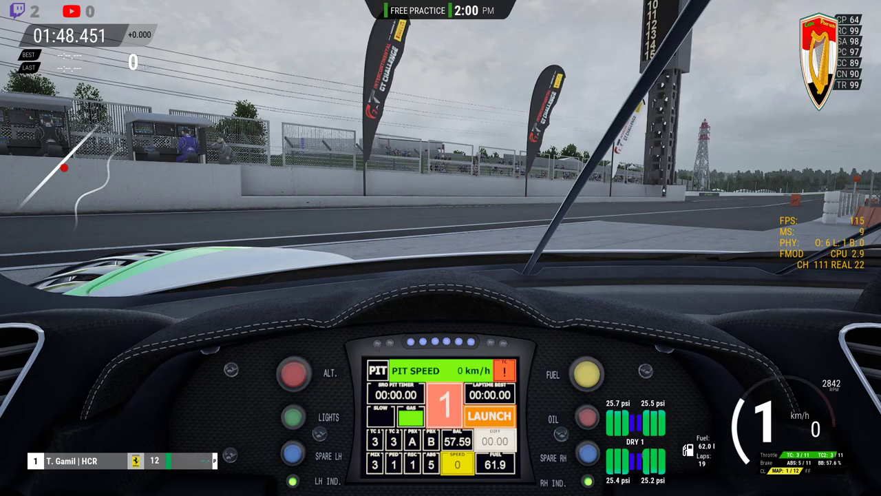
{"action": "key", "text": "Up"}
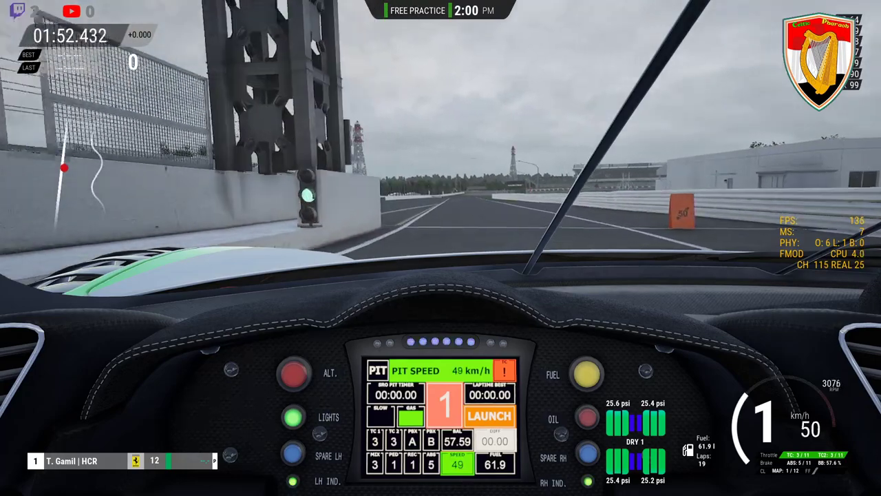
Step: Switch off the pit limiter at the pit exit and accelerate down the straight up to fourth gear
{"action": "key", "text": "alt+l"}
{"action": "key", "text": "Up"}
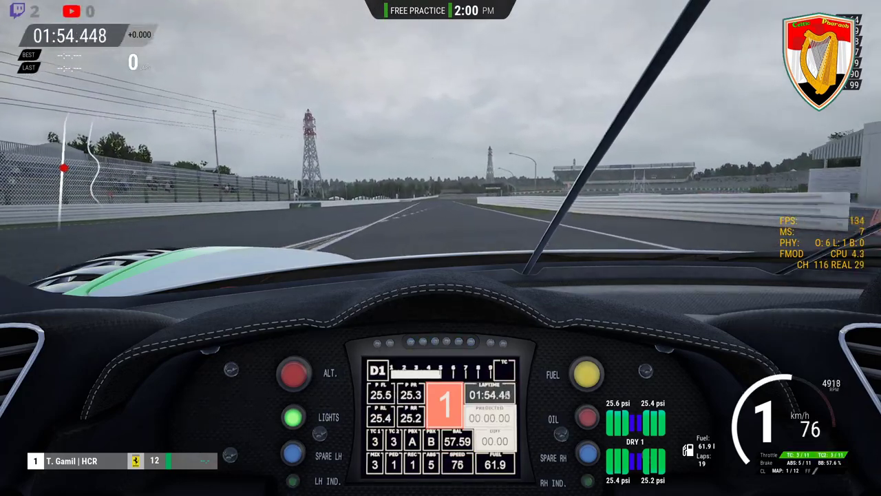
{"action": "key", "text": "shift"}
{"action": "key", "text": "Up"}
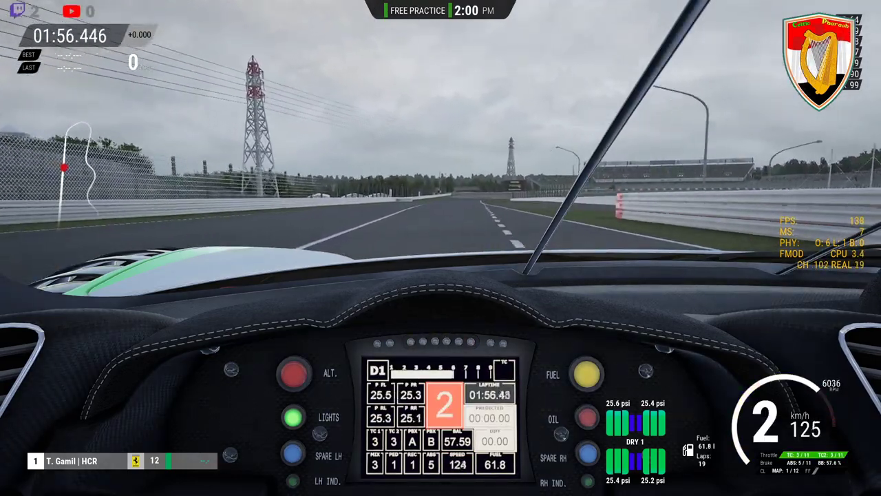
{"action": "key", "text": "shift"}
{"action": "key", "text": "Up"}
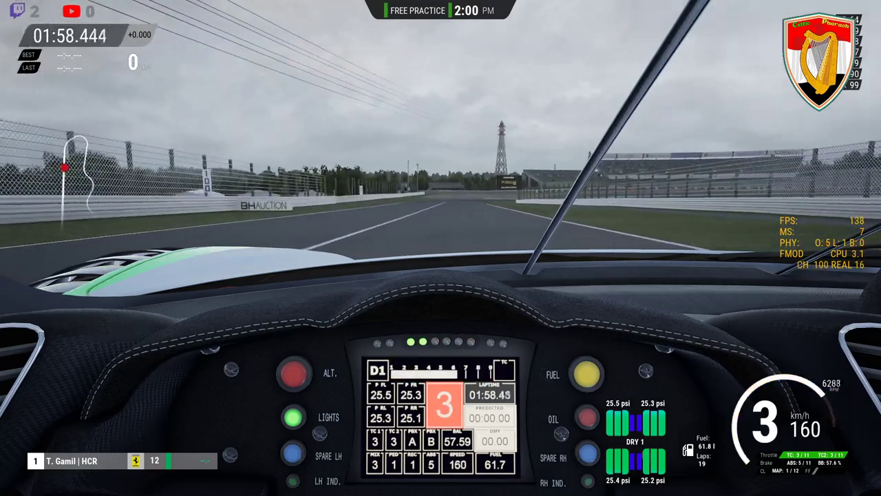
{"action": "key", "text": "Up"}
{"action": "key", "text": "shift"}
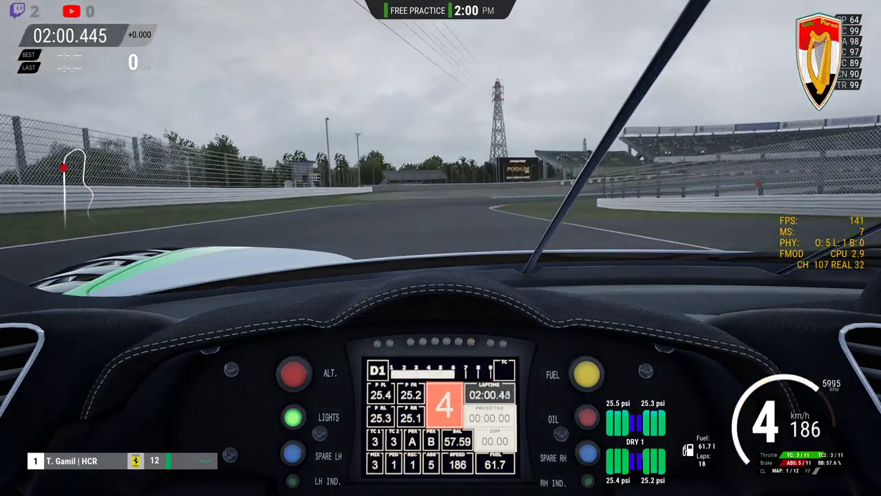
Step: Brake for the opening right-hand corners, shift down to second gear and accelerate out of them
{"action": "key", "text": "Down"}
{"action": "key", "text": "ctrl"}
{"action": "key", "text": "Down"}
{"action": "key", "text": "Up"}
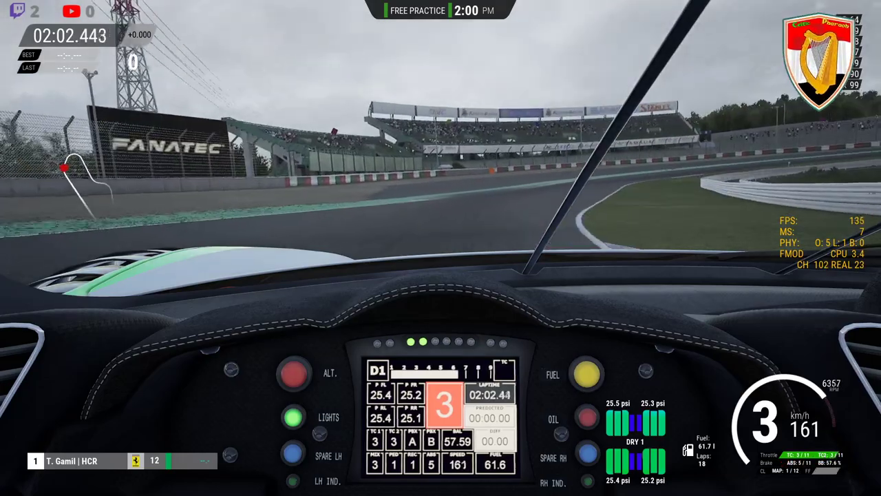
{"action": "key", "text": "Down"}
{"action": "key", "text": "ctrl"}
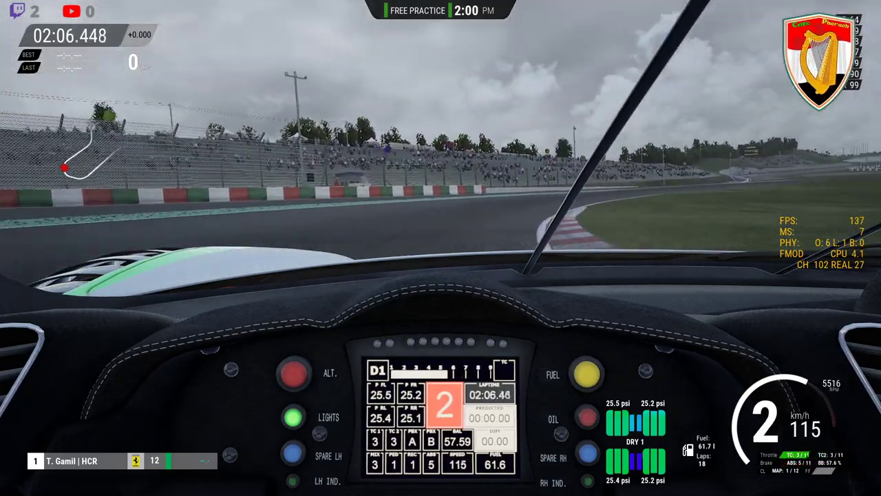
{"action": "key", "text": "Up"}
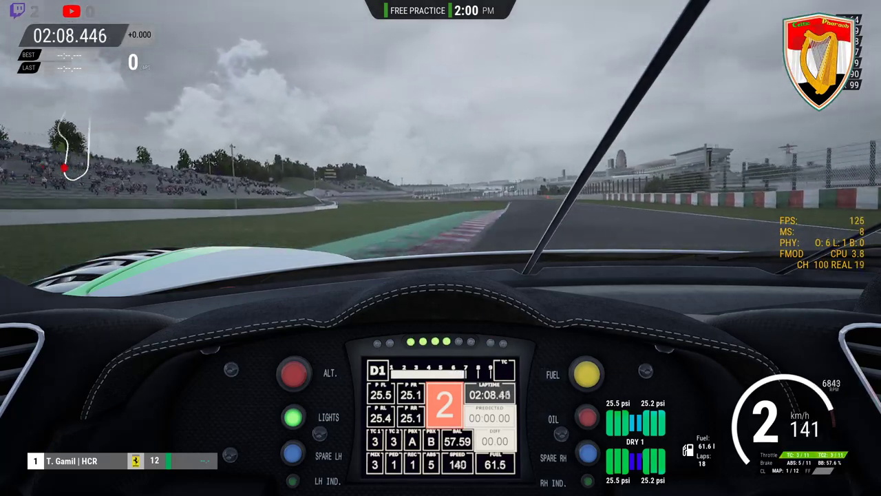
Step: Drive through the series of left and right curves, alternating between second and third gear
{"action": "key", "text": "shift"}
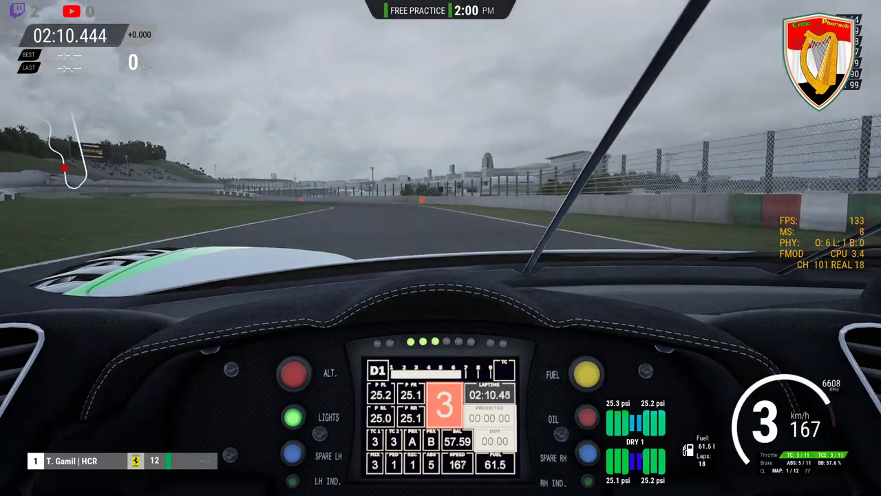
{"action": "key", "text": "Down"}
{"action": "key", "text": "ctrl"}
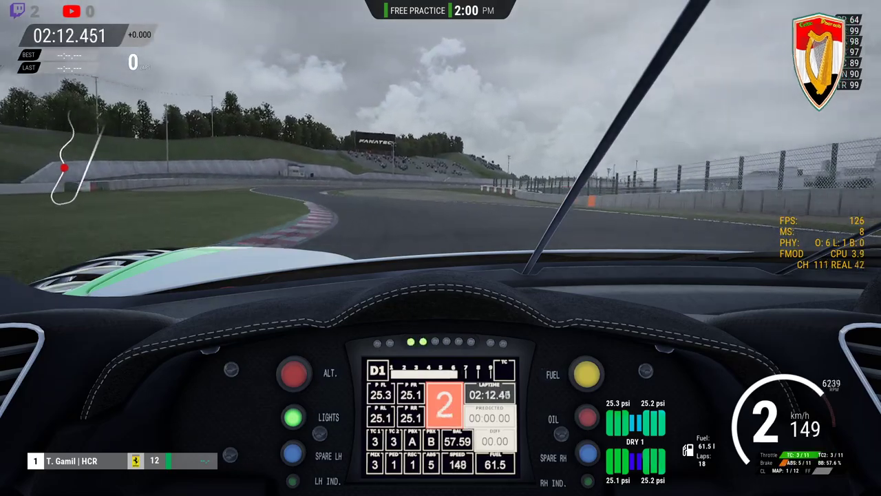
{"action": "key", "text": "Up"}
{"action": "key", "text": "Down"}
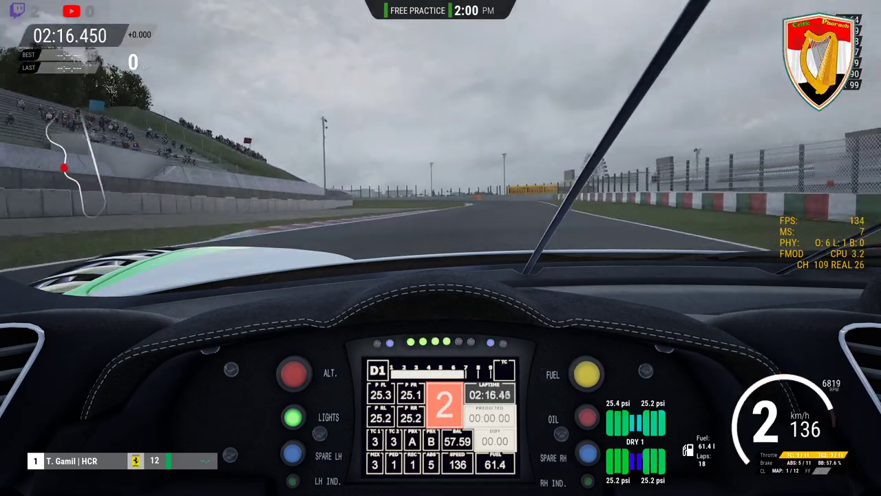
{"action": "key", "text": "shift"}
{"action": "key", "text": "shift"}
{"action": "key", "text": "Down"}
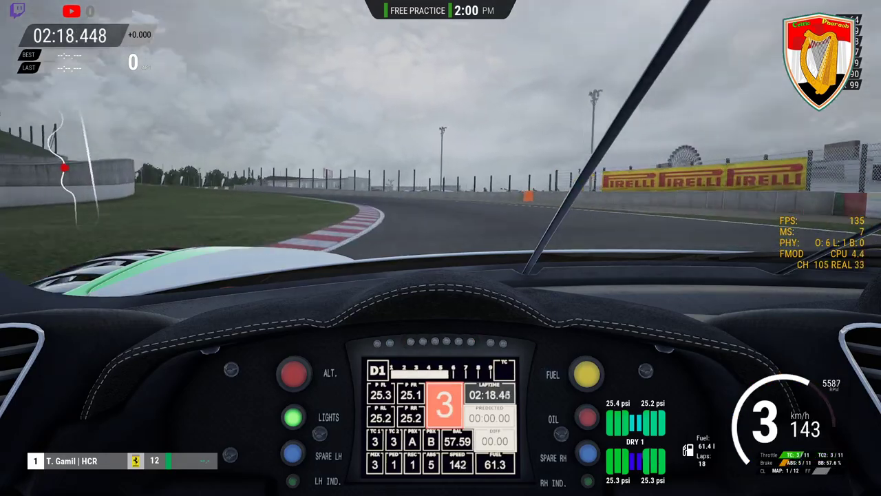
{"action": "key", "text": "Up"}
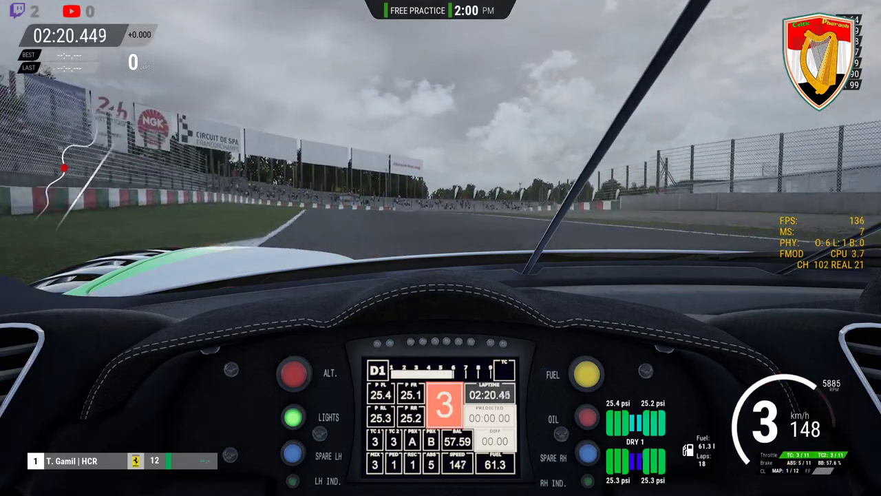
{"action": "key", "text": "Down"}
{"action": "key", "text": "ctrl"}
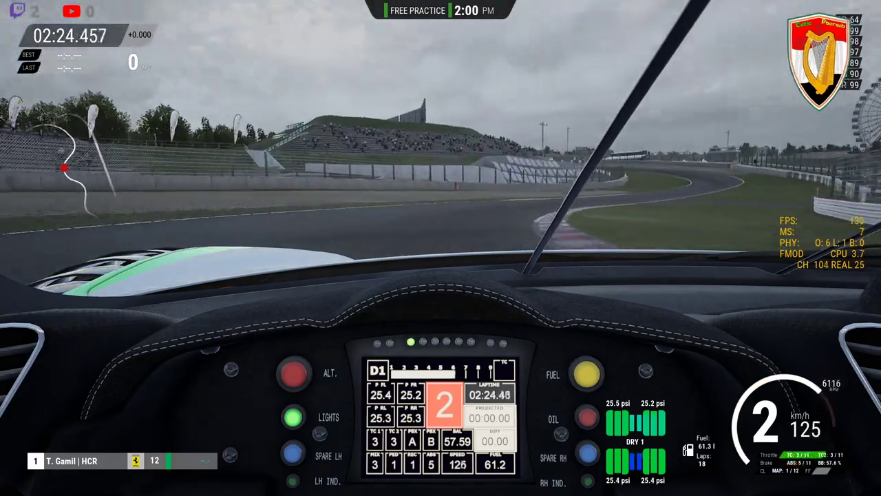
Step: Take the long left-hand bend in third gear and accelerate along the following straight in fourth
{"action": "key", "text": "shift"}
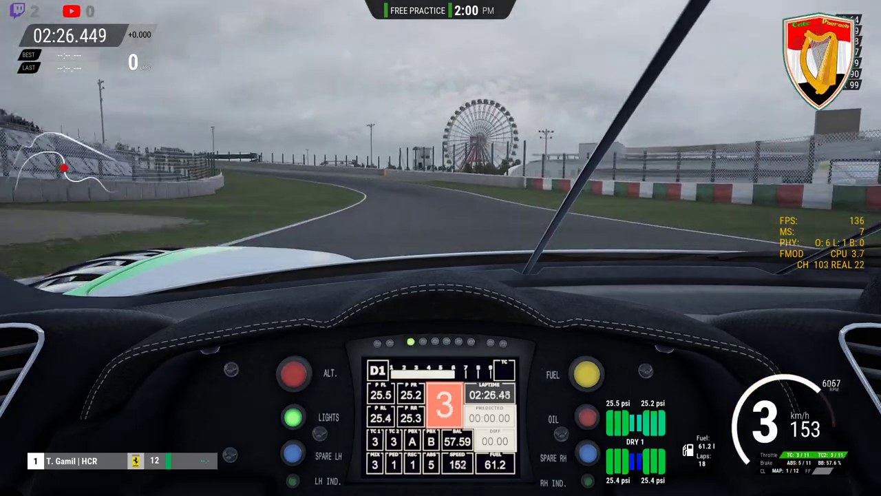
{"action": "key", "text": "Left"}
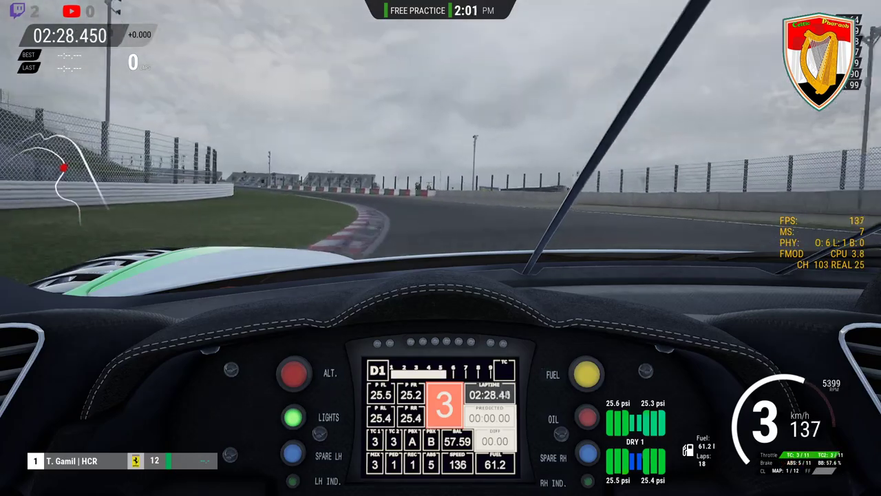
{"action": "key", "text": "Up"}
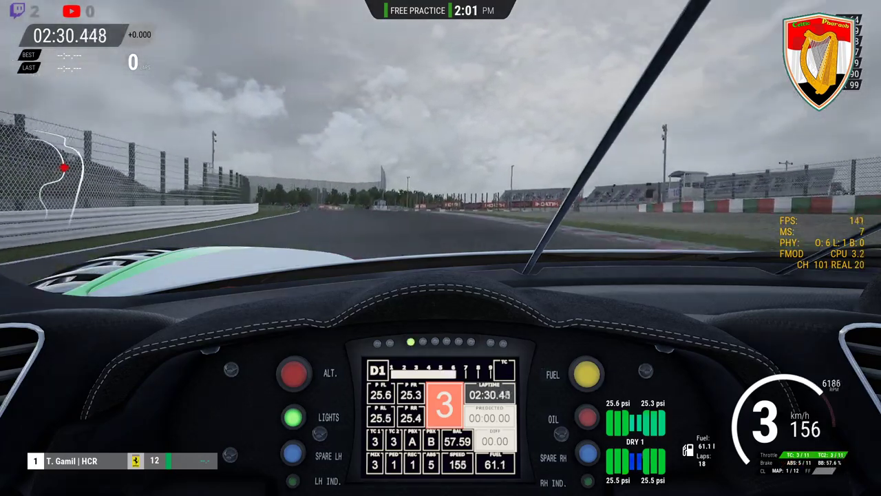
{"action": "key", "text": "Up"}
{"action": "key", "text": "Up"}
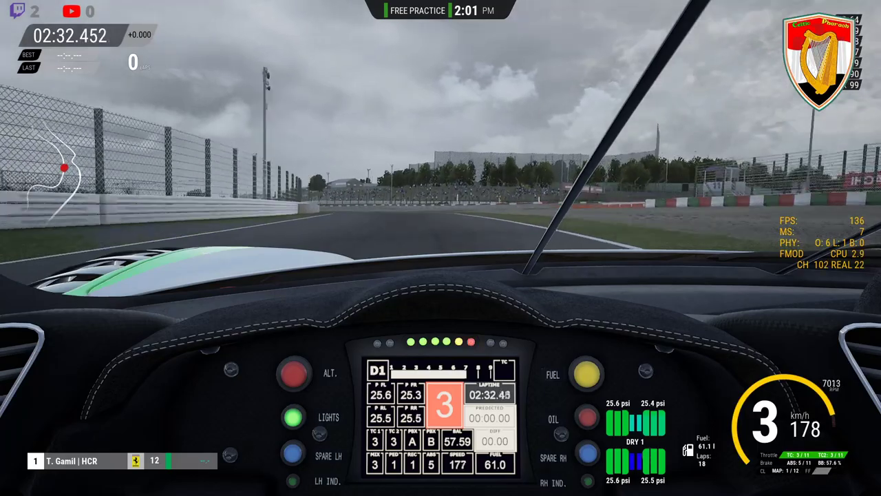
{"action": "key", "text": "Up"}
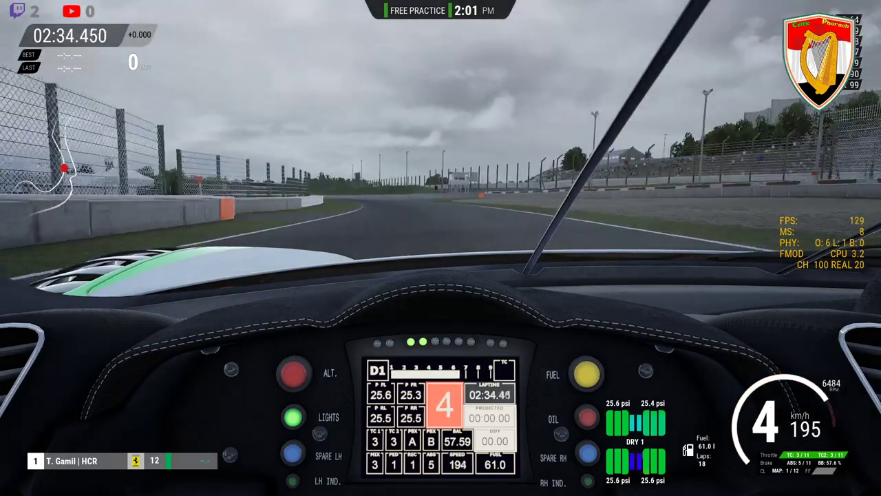
{"action": "key", "text": "Up"}
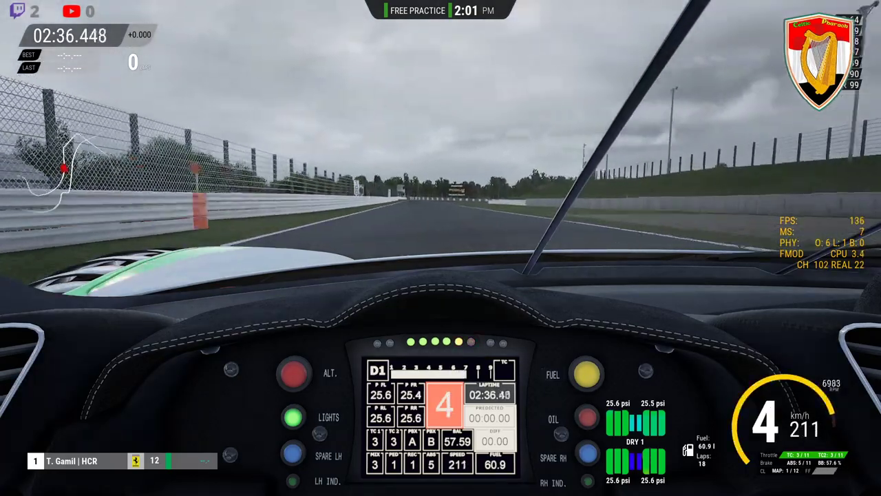
{"action": "key", "text": "Up"}
Step: Brake into third gear for the first right-hand bend, accelerate out, and brake into second gear for the tighter right-hander
{"action": "key", "text": "Down"}
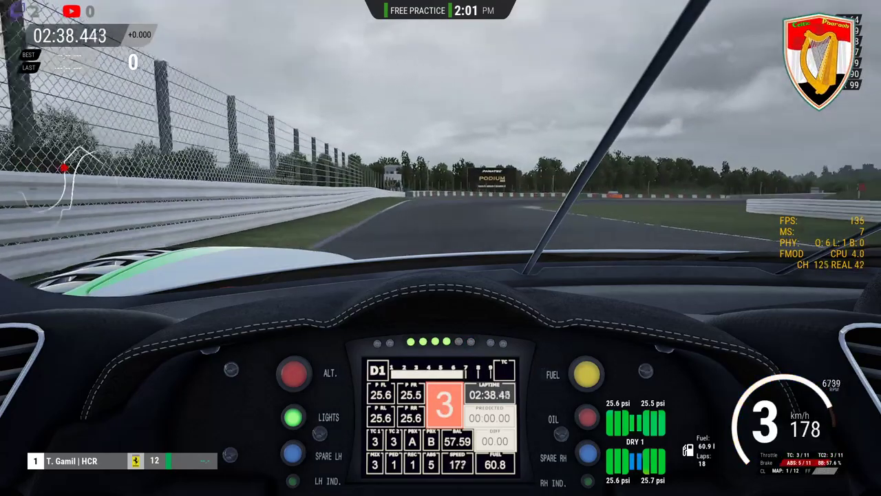
{"action": "key", "text": "Up"}
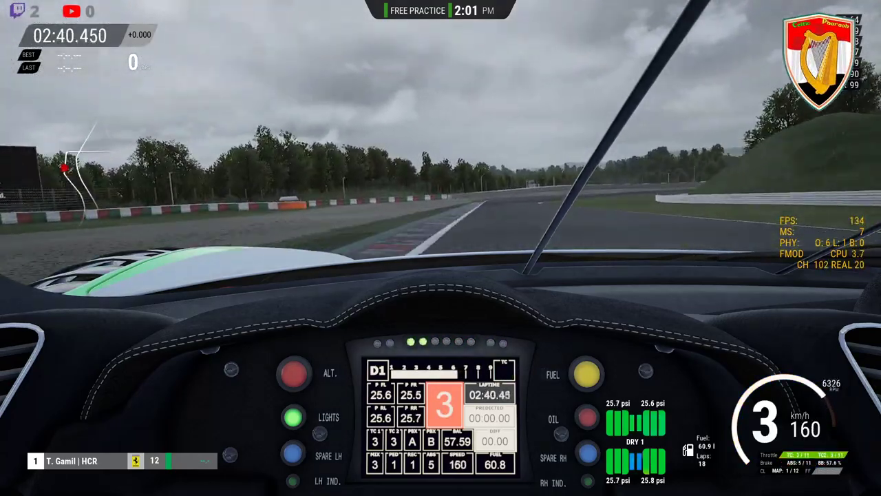
{"action": "key", "text": "Down"}
{"action": "key", "text": "Down"}
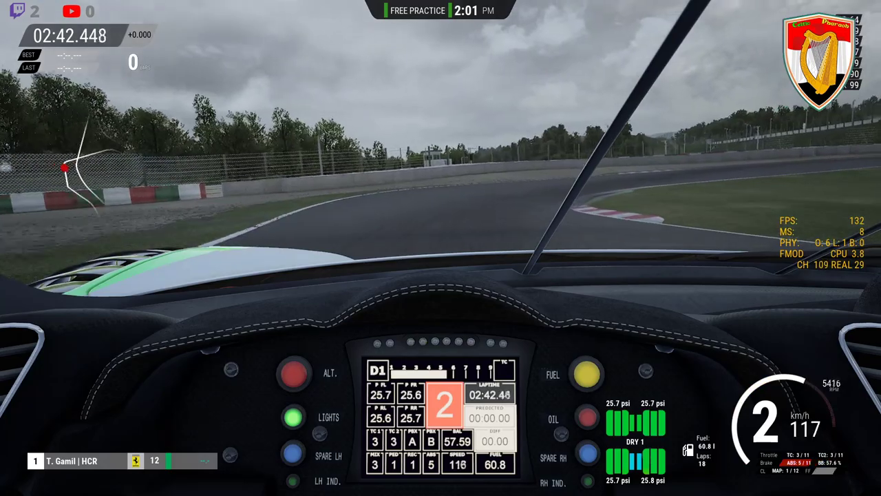
Step: Accelerate out of the right-hander, pass under the bridge and shift up to fourth gear along the straight
{"action": "key", "text": "Up"}
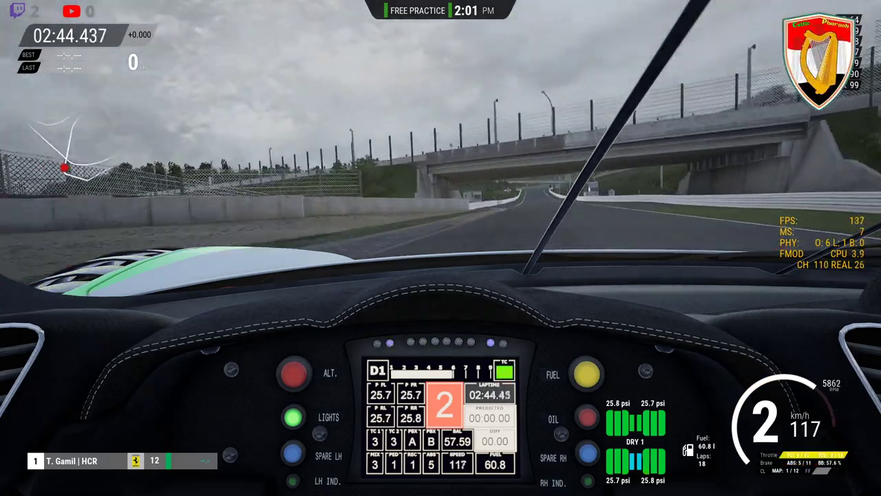
{"action": "key", "text": "Up"}
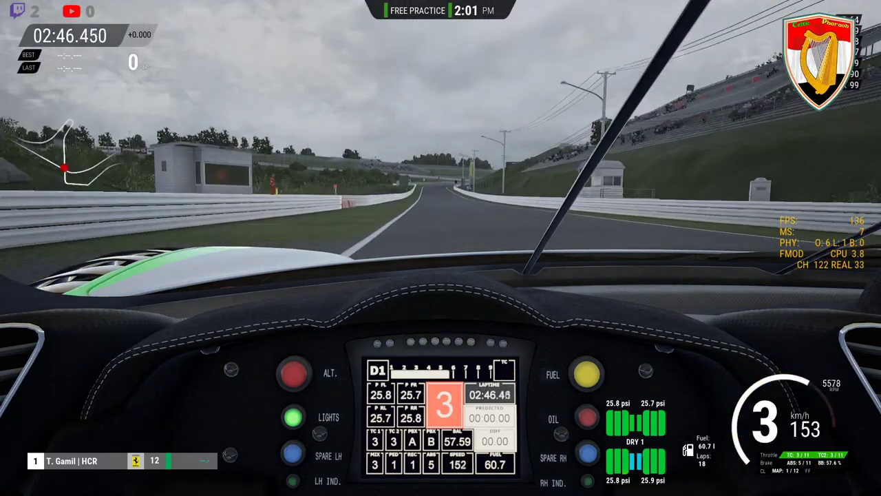
{"action": "key", "text": "Up"}
{"action": "key", "text": "Up"}
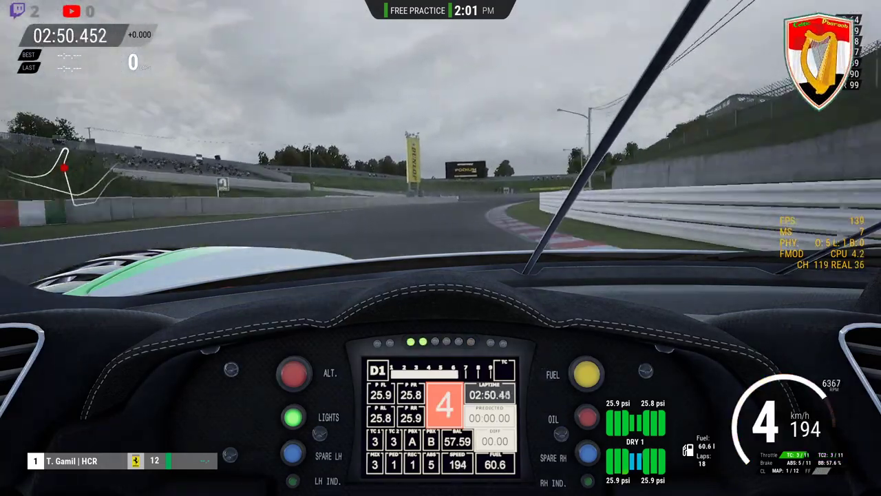
Step: Brake hard for the left-hand hairpin, shift down to first gear and accelerate out of it
{"action": "key", "text": "Down"}
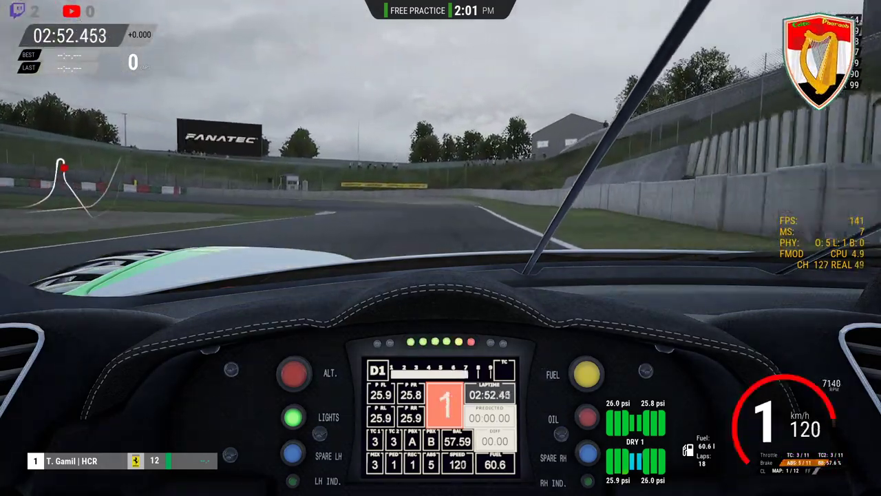
{"action": "key", "text": "Down"}
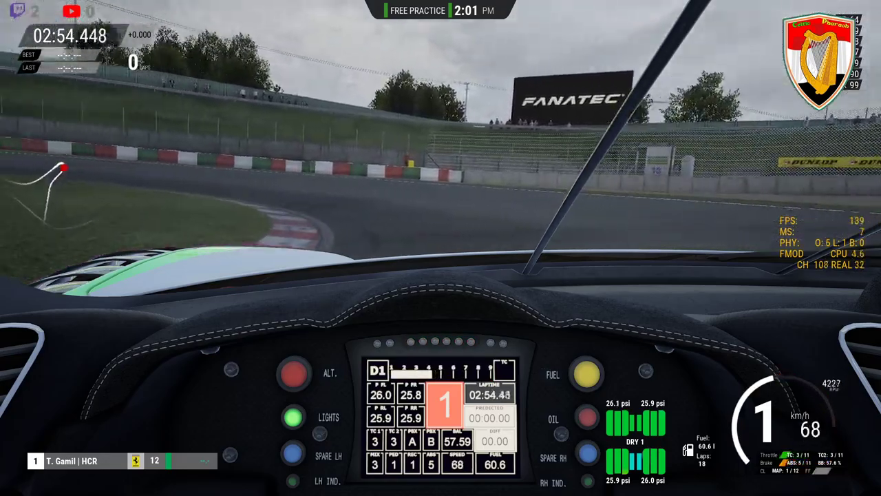
{"action": "key", "text": "Up"}
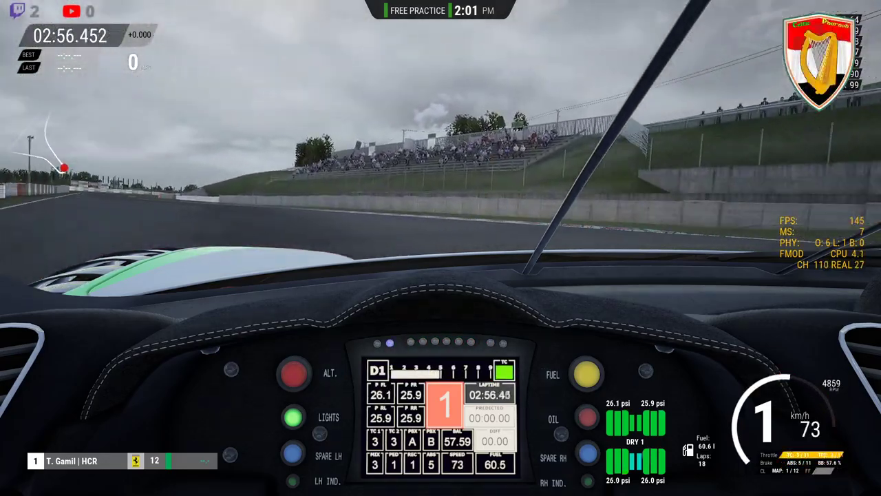
{"action": "key", "text": "Up"}
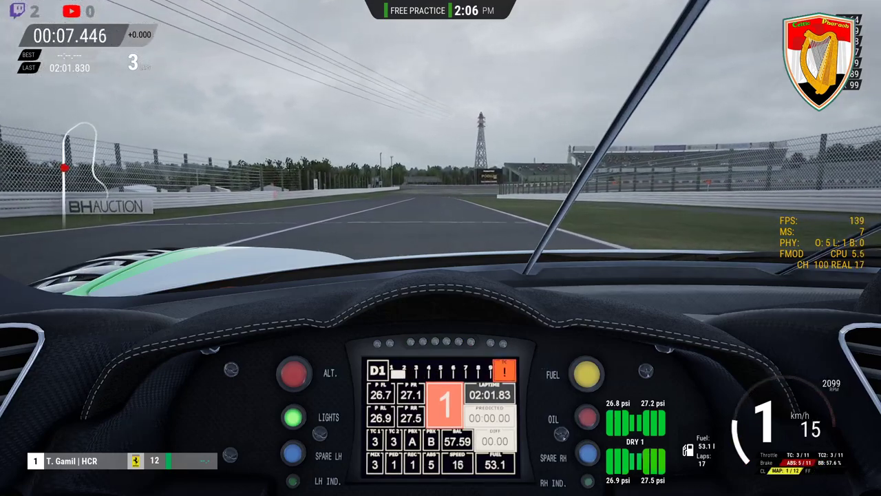
Step: End the driving stint by returning to the garage, and switch to MoTeC i2 Pro
{"action": "key", "text": "Escape"}
{"action": "left_click", "coordinate": [454, 221]}
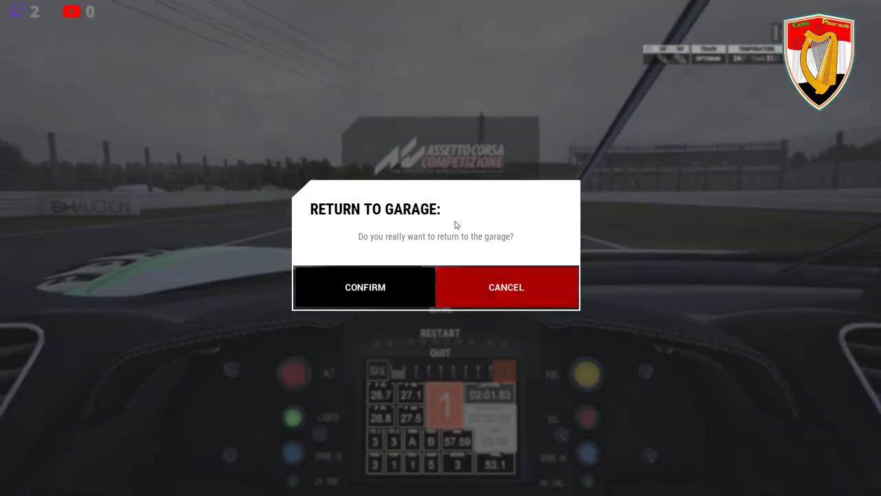
{"action": "left_click", "coordinate": [417, 277]}
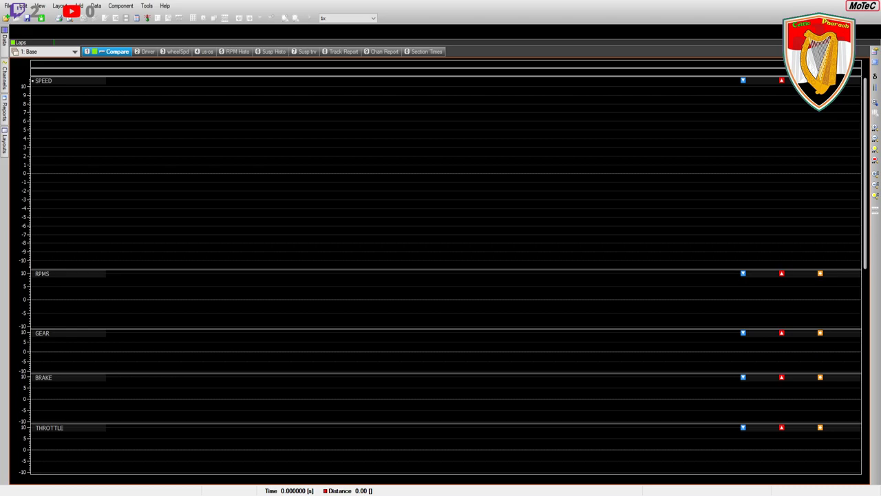
{"action": "left_click", "coordinate": [280, 487]}
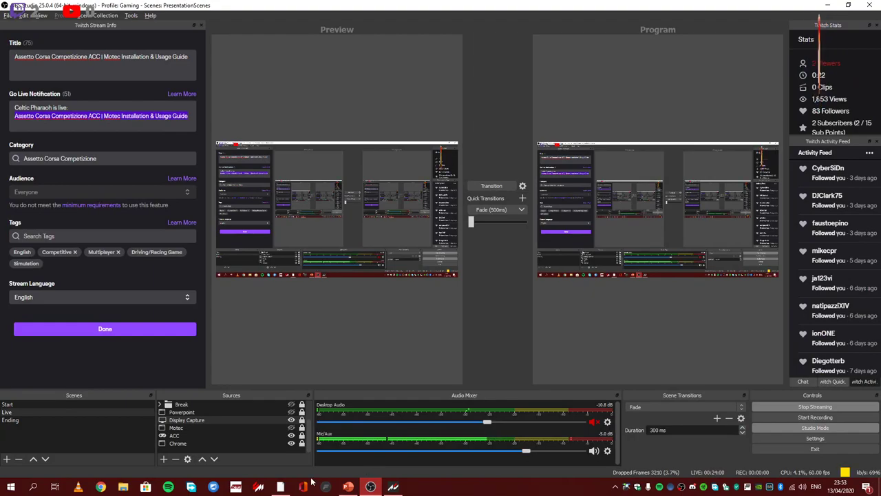
{"action": "left_click", "coordinate": [287, 488]}
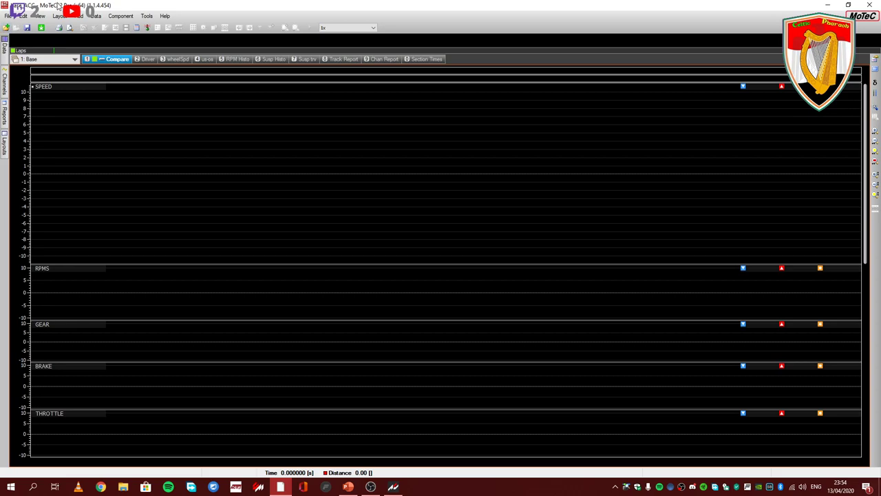
Step: Start opening a log file and browse to the MoTeC folder inside Documents\Assetto Corsa Competizione
{"action": "left_click", "coordinate": [6, 29]}
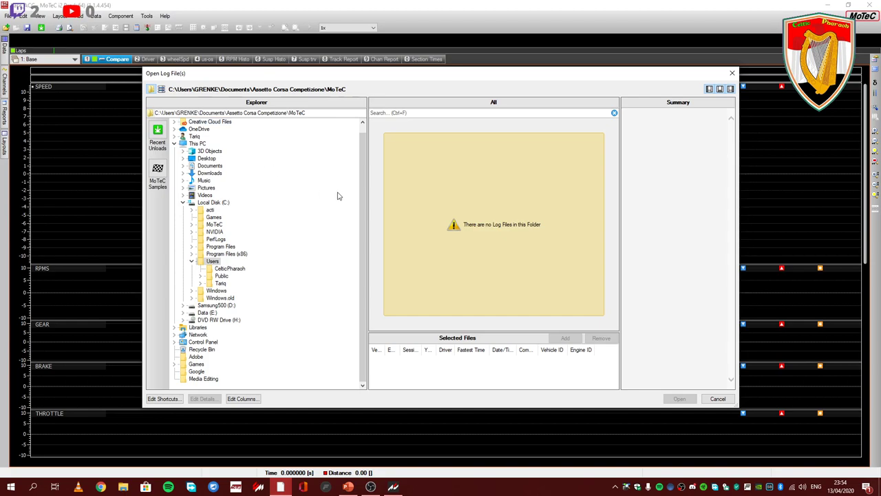
{"action": "left_click", "coordinate": [210, 167]}
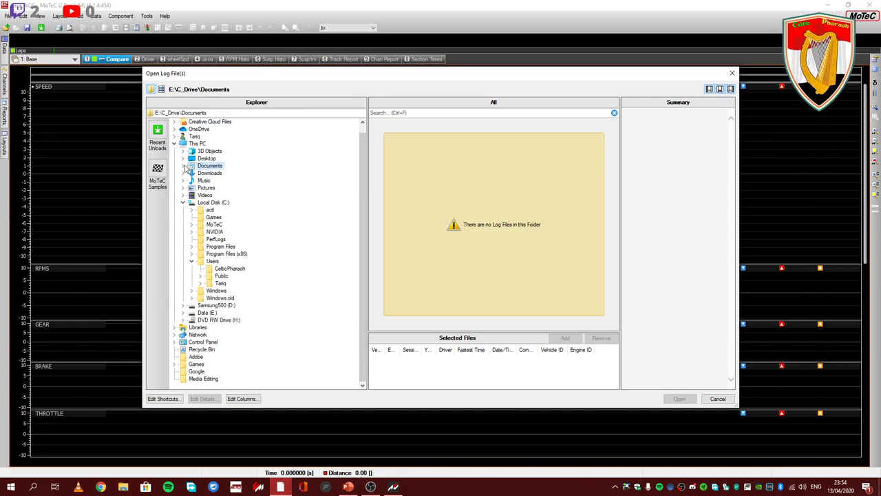
{"action": "left_click", "coordinate": [183, 166]}
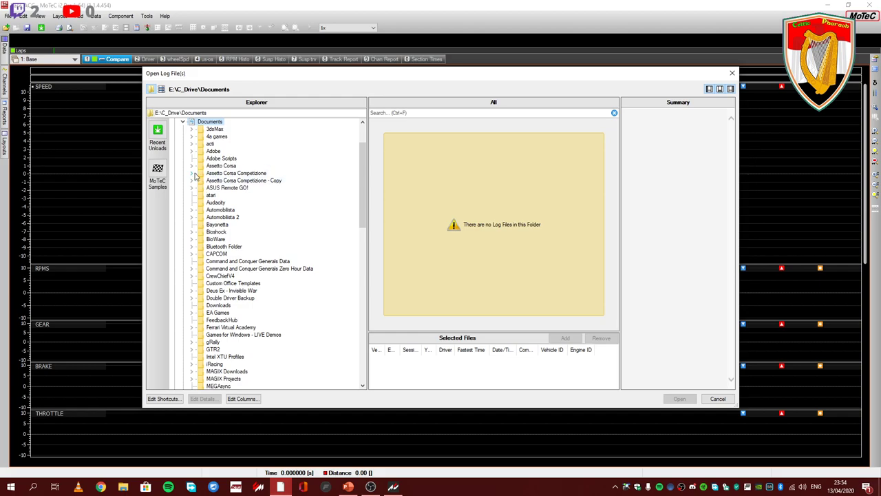
{"action": "left_click", "coordinate": [193, 174]}
{"action": "left_click", "coordinate": [222, 174]}
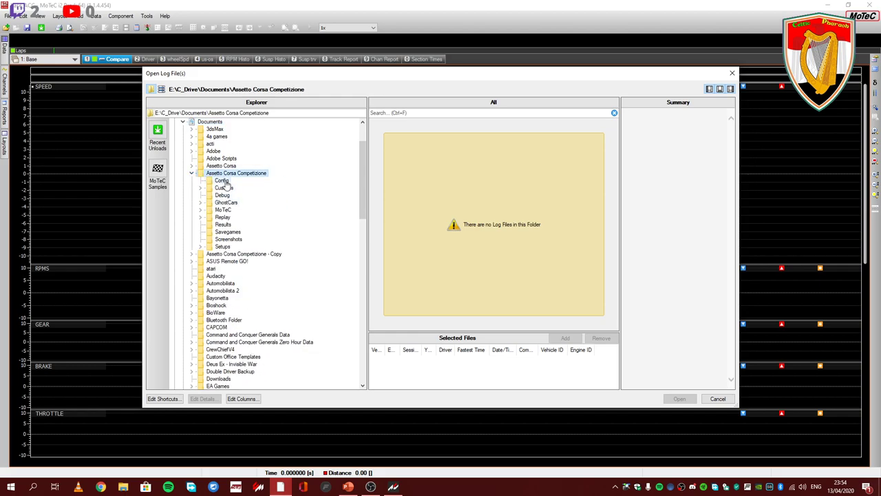
{"action": "left_click", "coordinate": [223, 210]}
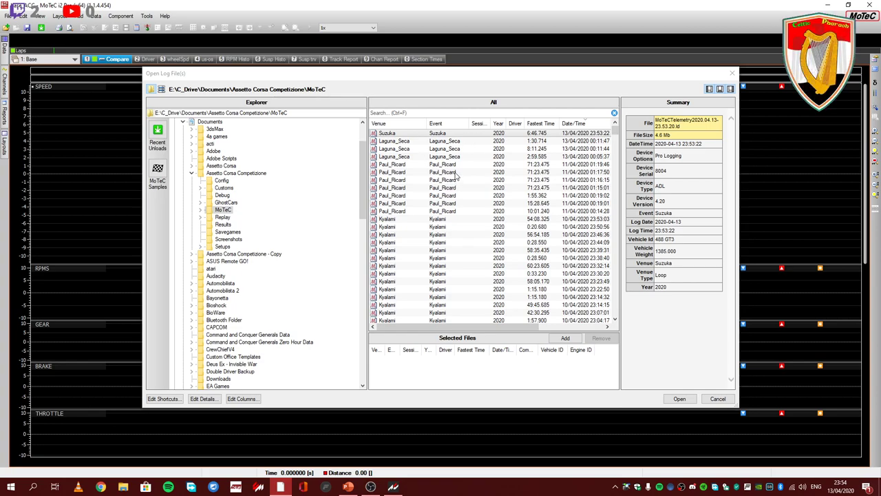
Step: Sort the log files by date with the newest first and open the Suzuka log from 13/04/2020 23:53:22
{"action": "left_click", "coordinate": [463, 137]}
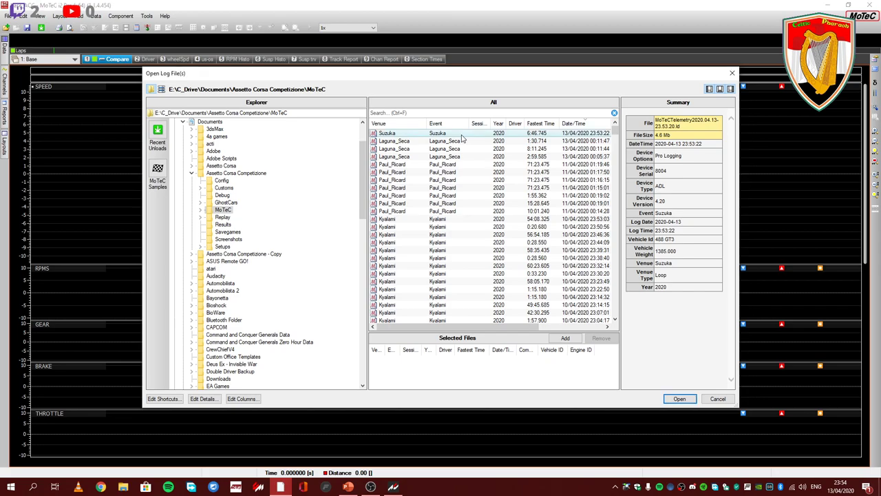
{"action": "left_click", "coordinate": [584, 123]}
{"action": "left_click", "coordinate": [584, 123]}
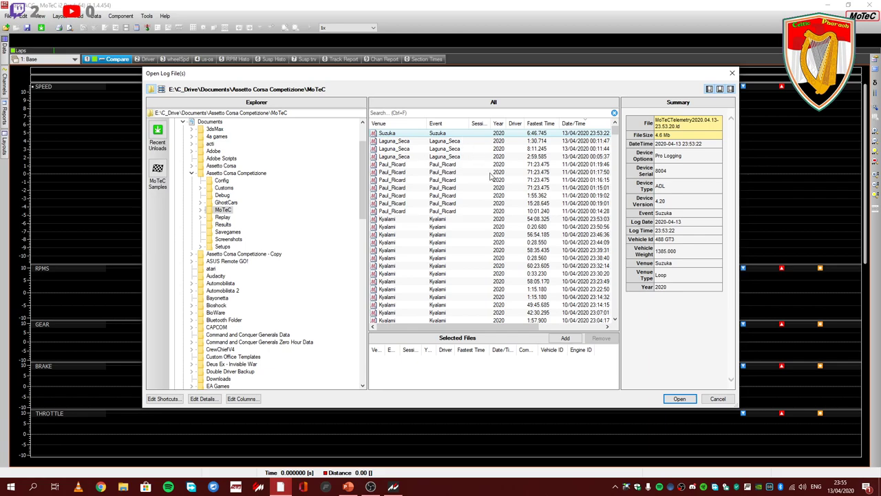
{"action": "mouse_move", "coordinate": [616, 131]}
{"action": "left_mouse_down"}
{"action": "mouse_move", "coordinate": [619, 289]}
{"action": "mouse_move", "coordinate": [616, 133]}
{"action": "left_mouse_up"}
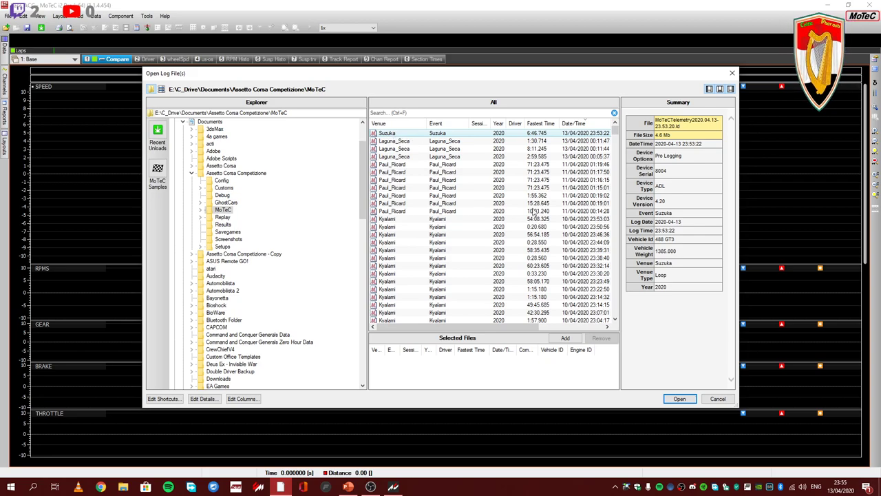
{"action": "left_click", "coordinate": [678, 399]}
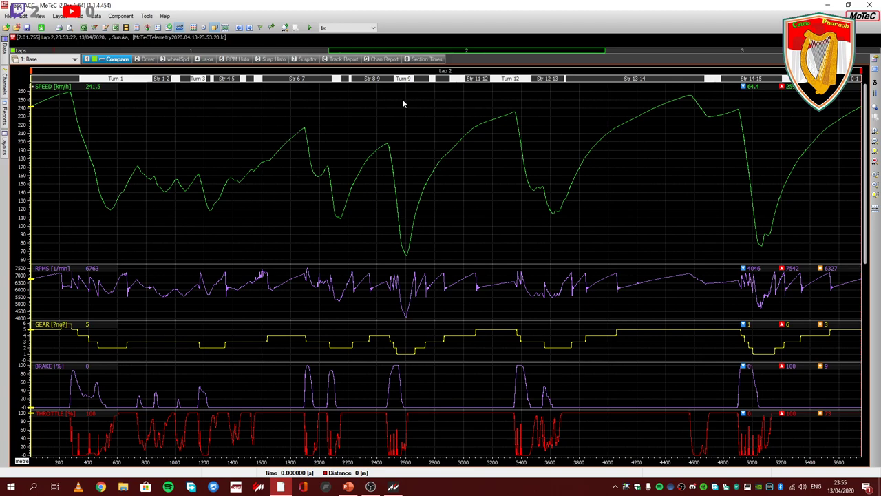
Step: Mute the AC2 game audio in the Windows volume mixer and return to the telemetry graphs
{"action": "right_click", "coordinate": [802, 486]}
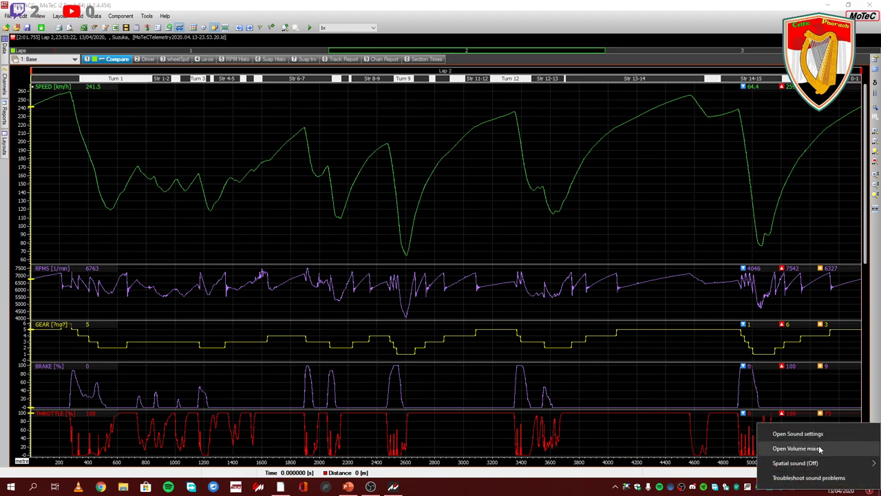
{"action": "left_click", "coordinate": [798, 448]}
{"action": "left_click", "coordinate": [843, 451]}
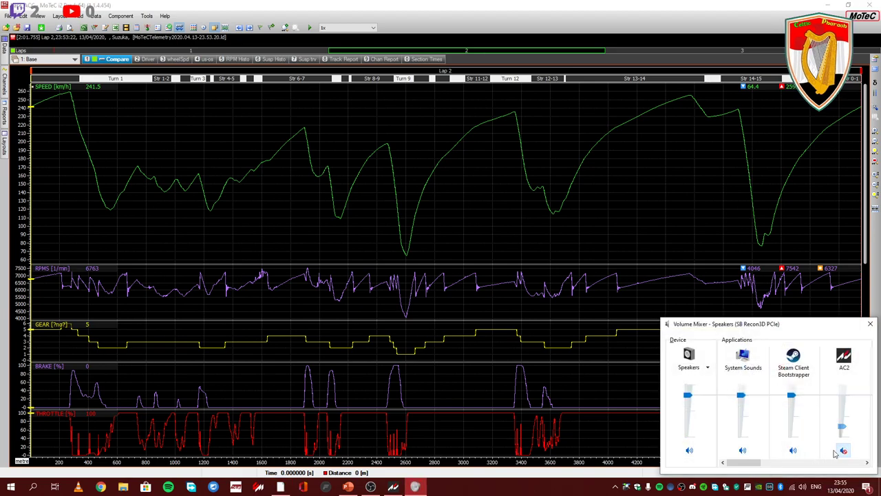
{"action": "left_click", "coordinate": [425, 8]}
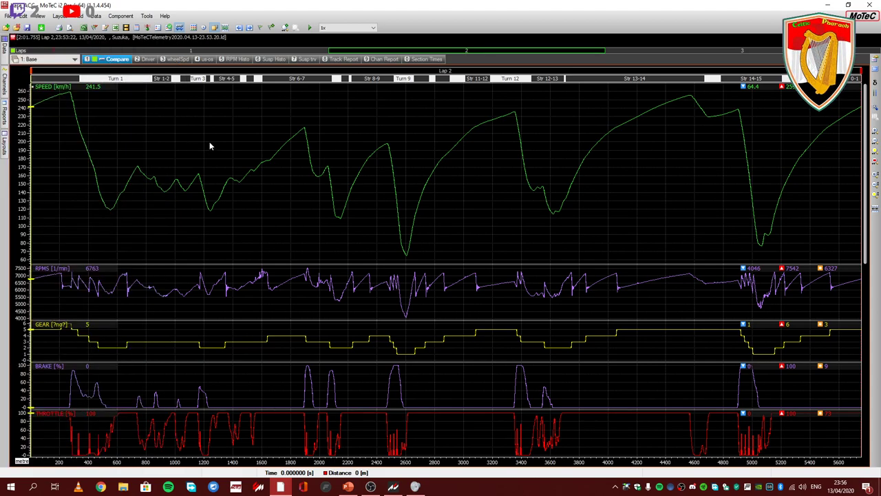
Step: Show the lap list of the Suzuka log and view the graphs of laps 3, 1 and 2 in turn
{"action": "mouse_move", "coordinate": [3, 55]}
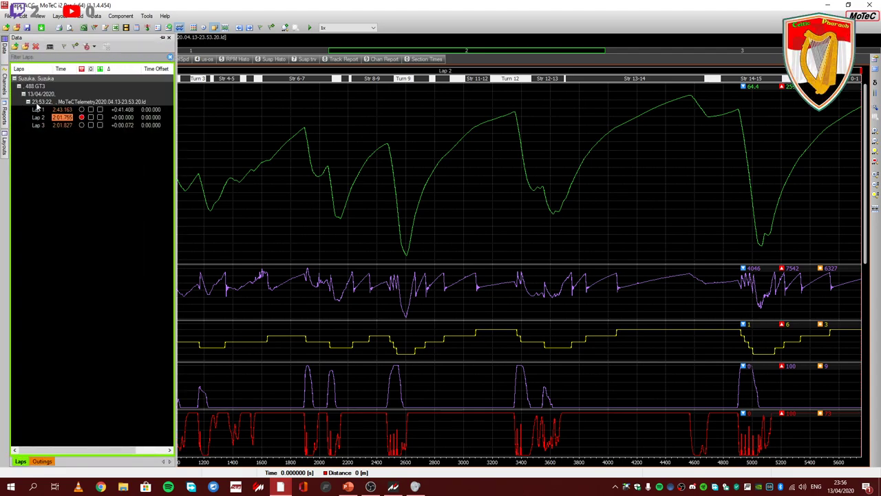
{"action": "left_click", "coordinate": [60, 124]}
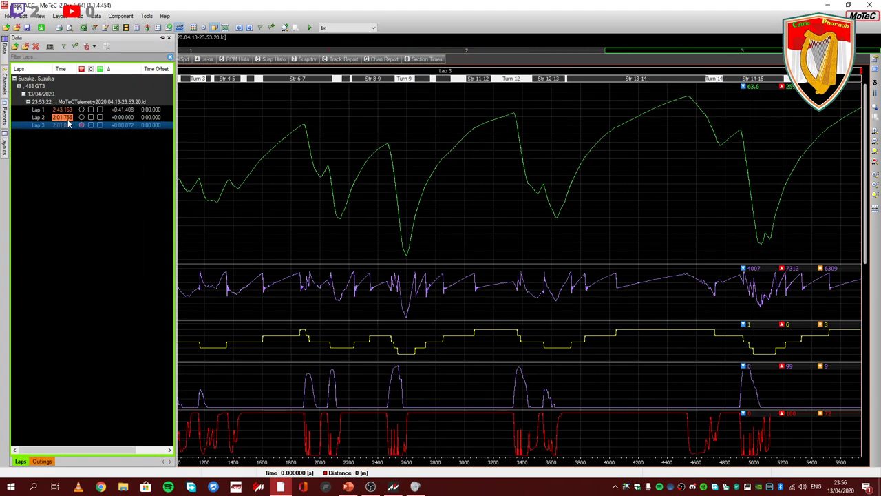
{"action": "left_click", "coordinate": [69, 118]}
{"action": "key", "text": "Up"}
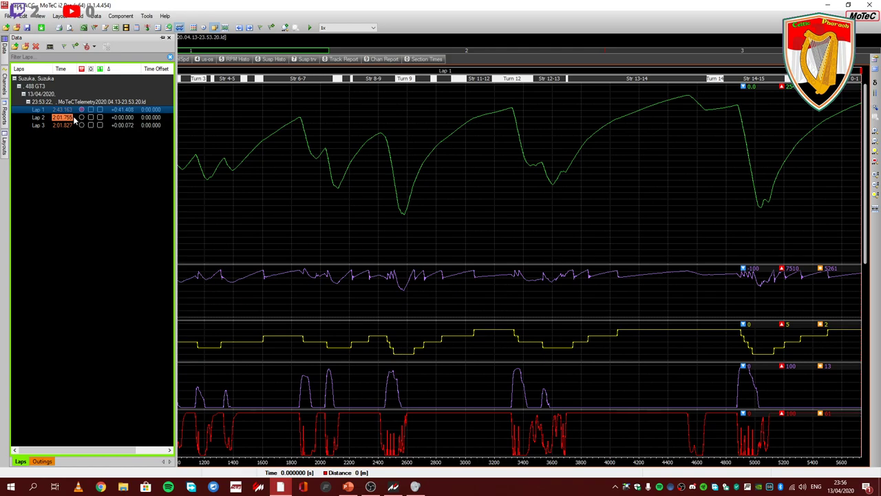
{"action": "left_click", "coordinate": [75, 119]}
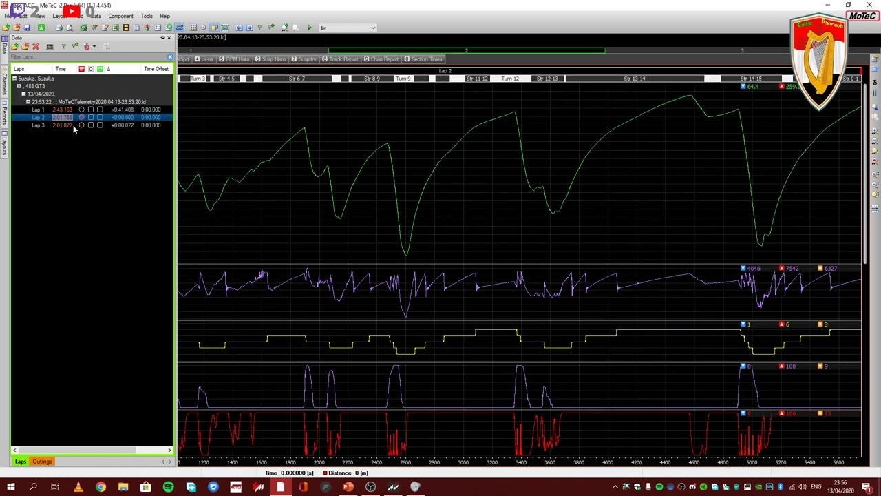
{"action": "left_click", "coordinate": [73, 124]}
{"action": "left_click", "coordinate": [72, 118]}
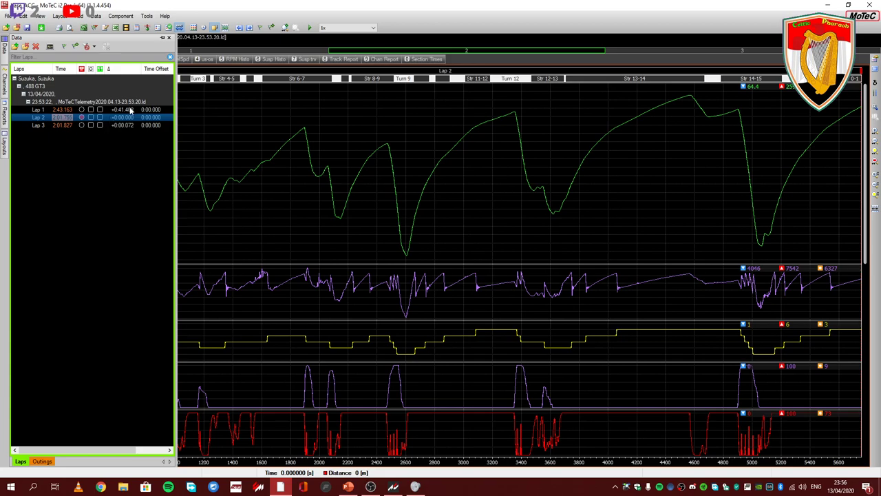
Step: Pin the lap list open, place the graph cursor at 1416 m and overlay lap 3 on lap 2
{"action": "left_click", "coordinate": [163, 39]}
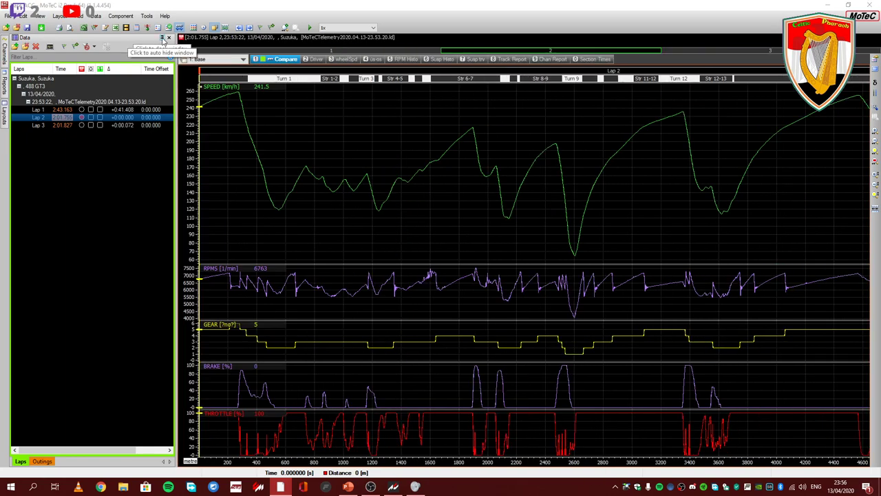
{"action": "left_click", "coordinate": [362, 159]}
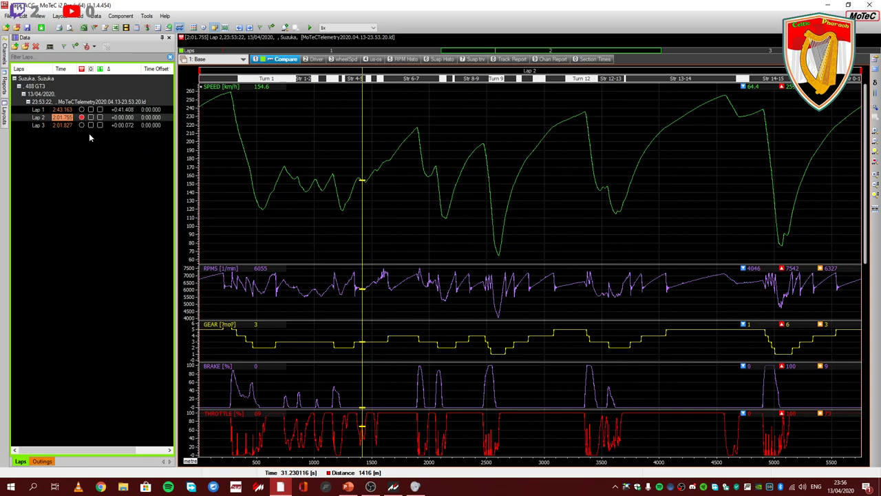
{"action": "left_click", "coordinate": [73, 118]}
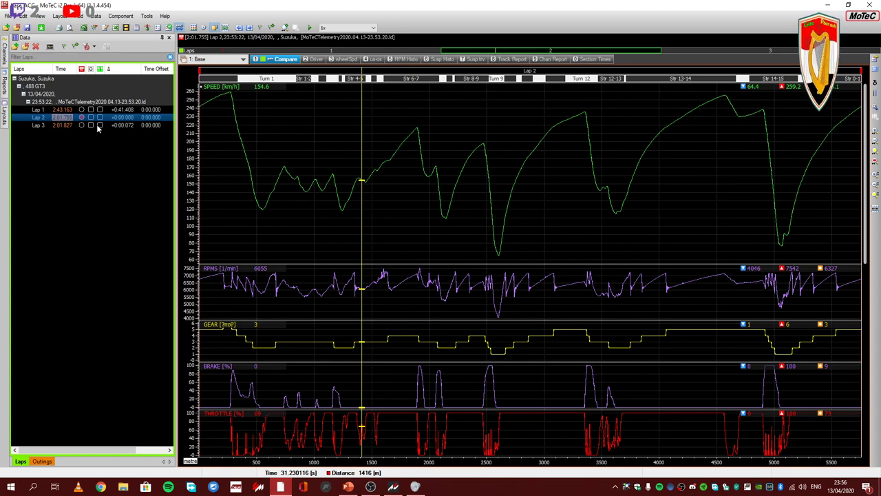
{"action": "left_click", "coordinate": [90, 126]}
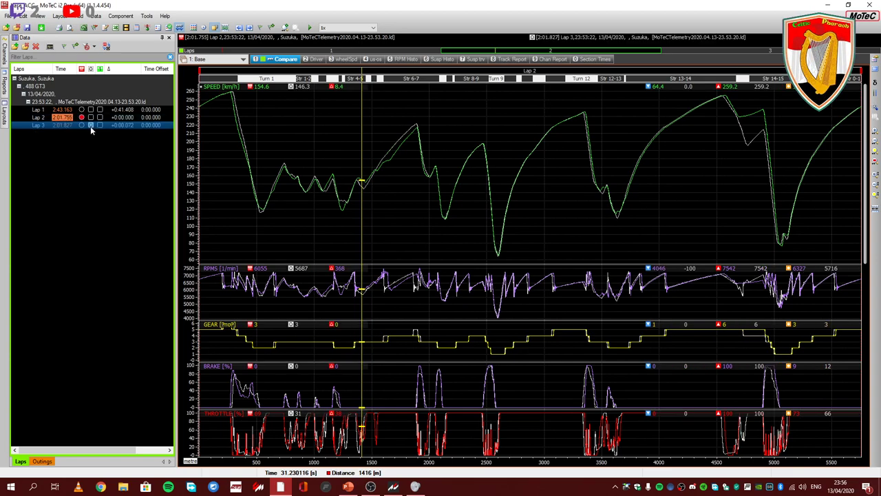
Step: Try lap 3 as a numbered extra overlay on lap 2, then restore it as the white reference overlay
{"action": "left_click", "coordinate": [100, 125]}
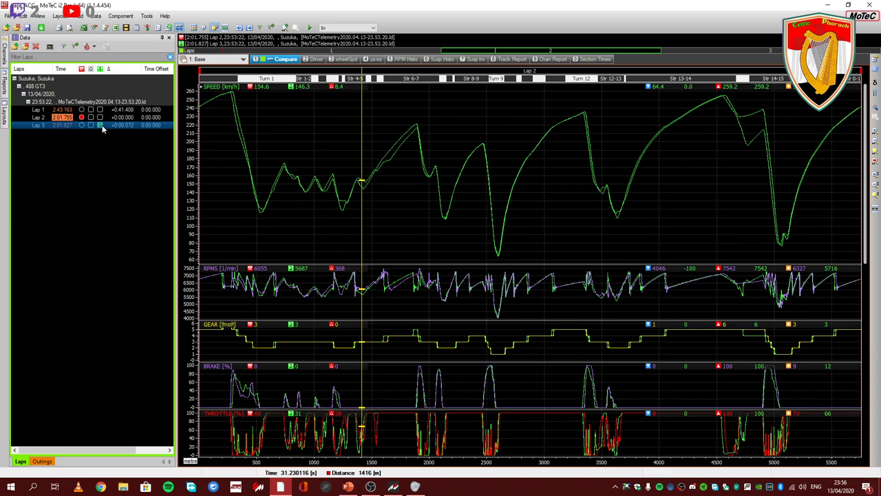
{"action": "left_click", "coordinate": [100, 125]}
{"action": "left_click", "coordinate": [91, 126]}
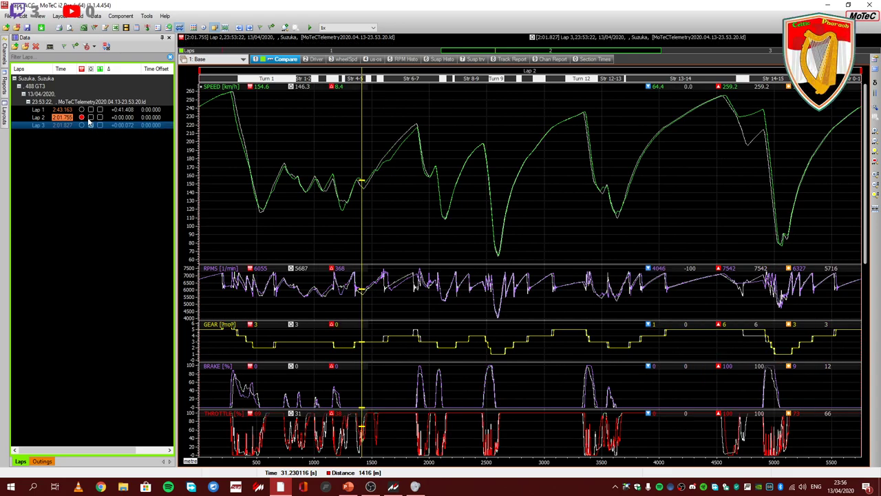
{"action": "left_click", "coordinate": [91, 110]}
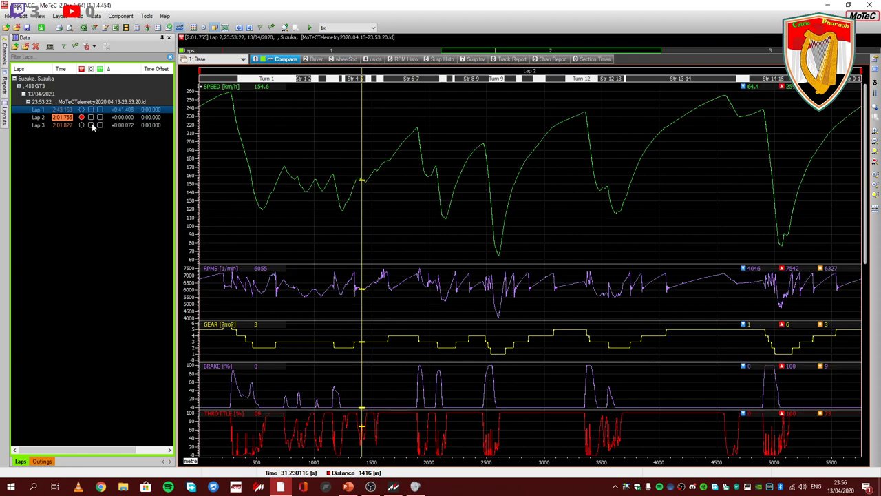
{"action": "left_click", "coordinate": [90, 125]}
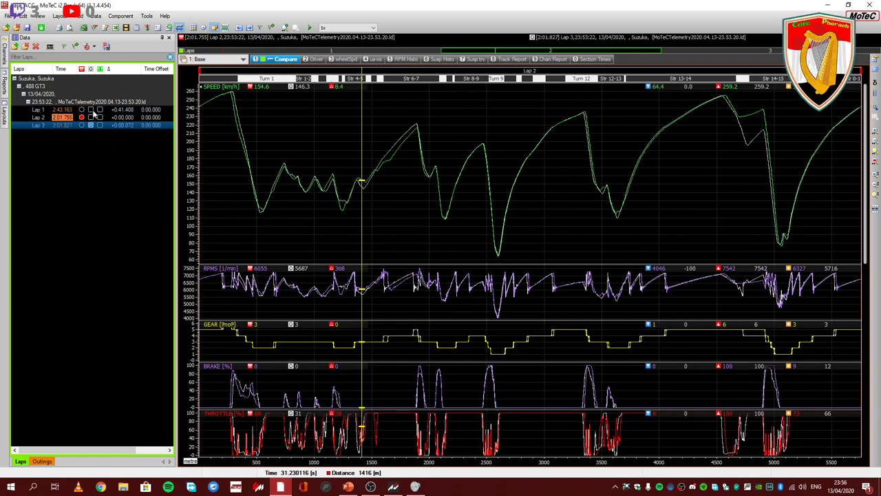
Step: Compare lap 2 with lap 1 as the reference overlay, then set the overlay back to lap 3
{"action": "left_click", "coordinate": [91, 109]}
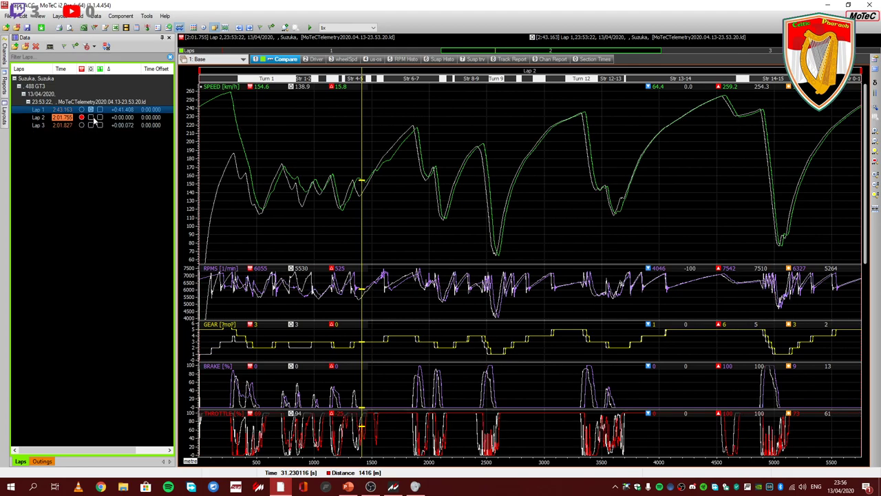
{"action": "left_click", "coordinate": [90, 125]}
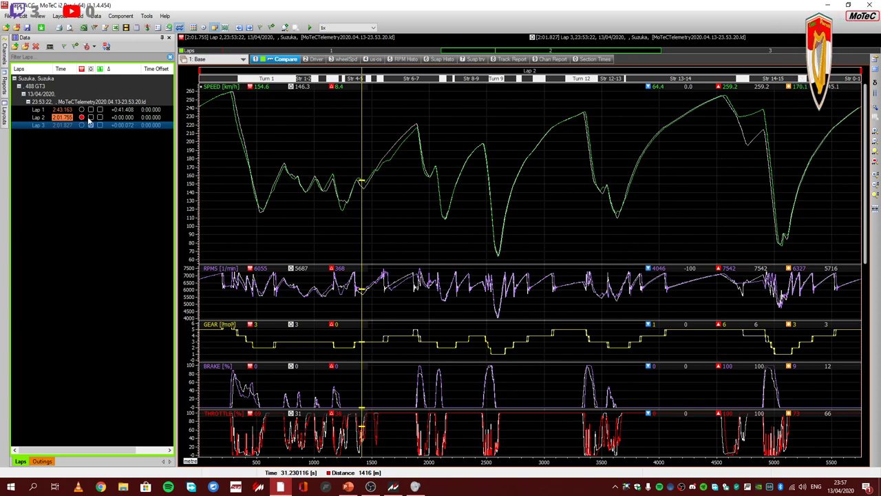
{"action": "left_click", "coordinate": [91, 118]}
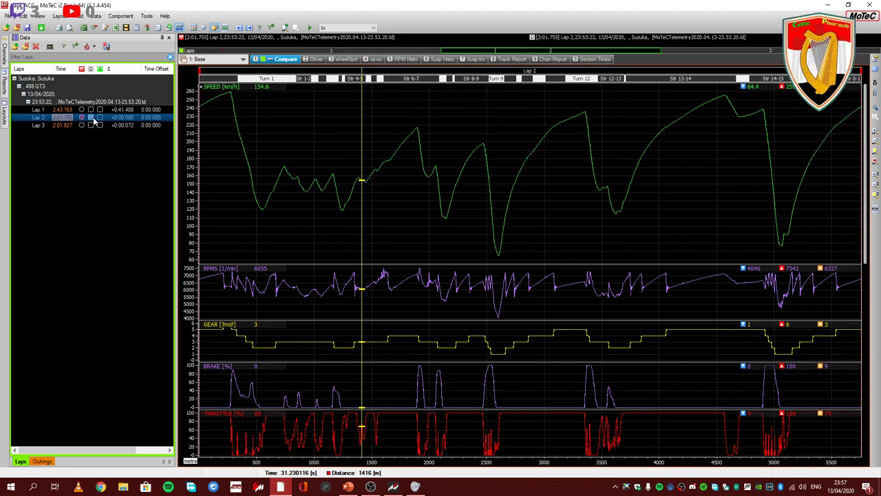
{"action": "left_click", "coordinate": [92, 126]}
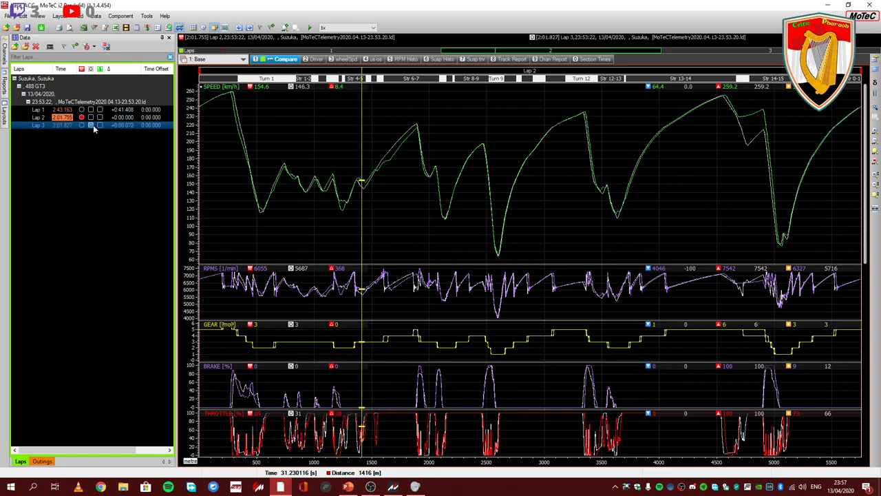
{"action": "left_click", "coordinate": [113, 146]}
{"action": "scroll", "coordinate": [114, 146], "scroll_direction": "up", "scroll_amount": 10}
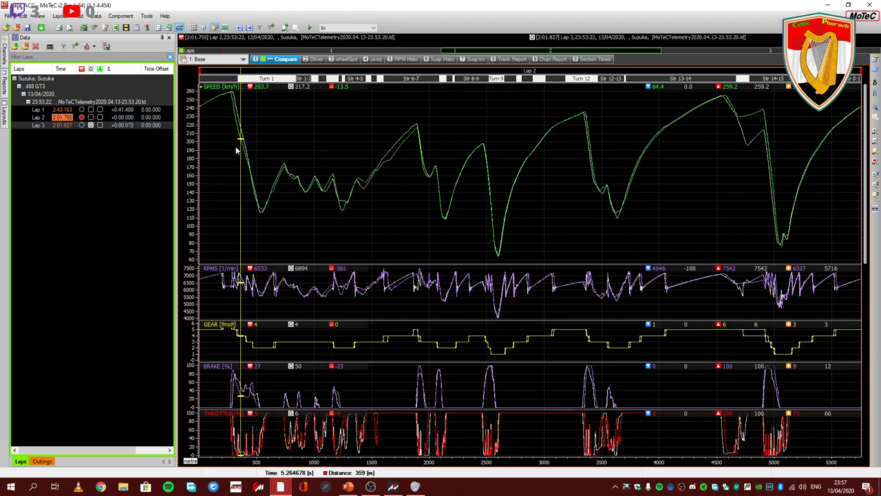
Step: Clear the lap 3 reference overlay, add laps 1 and 3 as numbered overlays, and place the graph cursor at 826 m
{"action": "left_click", "coordinate": [91, 126]}
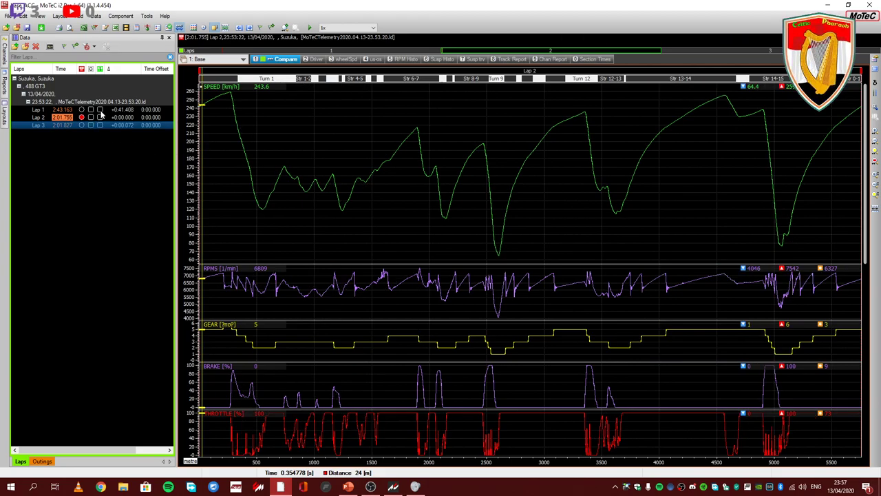
{"action": "left_click", "coordinate": [100, 110]}
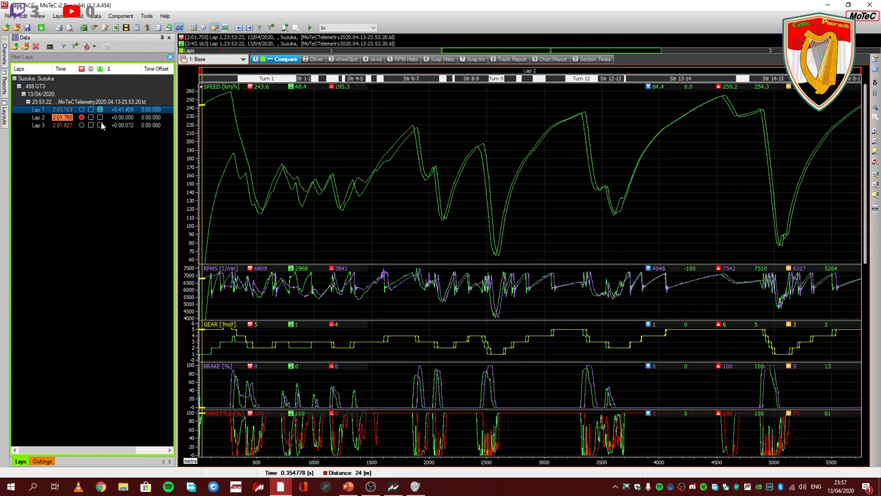
{"action": "left_click", "coordinate": [101, 126]}
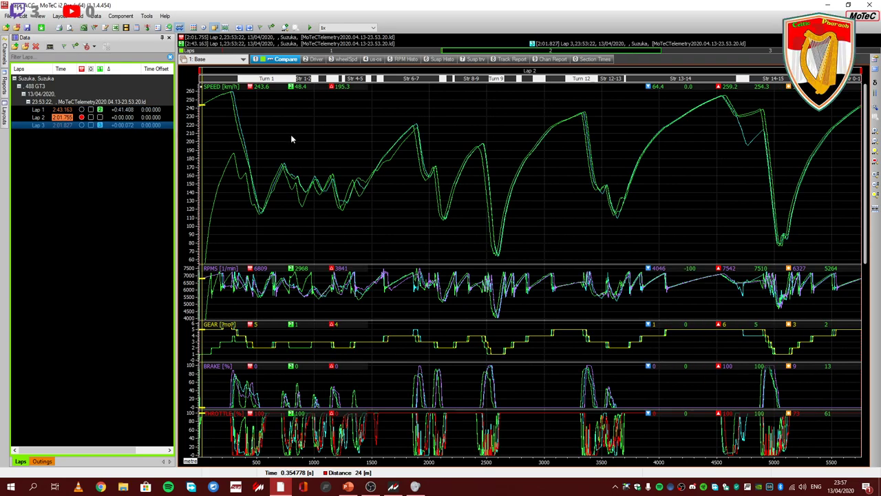
{"action": "mouse_move", "coordinate": [291, 134]}
{"action": "left_mouse_down"}
{"action": "mouse_move", "coordinate": [378, 134]}
{"action": "mouse_move", "coordinate": [294, 132]}
{"action": "left_mouse_up"}
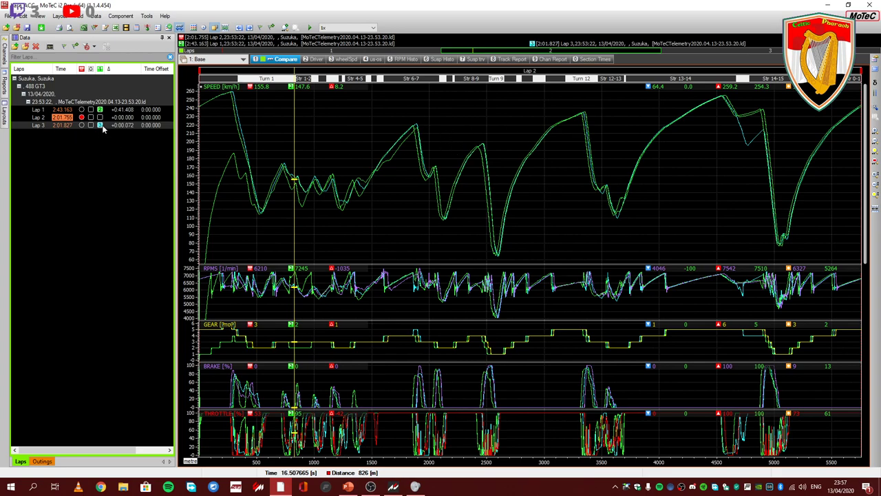
Step: Remove the numbered overlays of laps 1 and 3, overlay lap 3 as the reference, and place the cursor at 1492 m
{"action": "left_click", "coordinate": [100, 125]}
{"action": "left_click", "coordinate": [100, 109]}
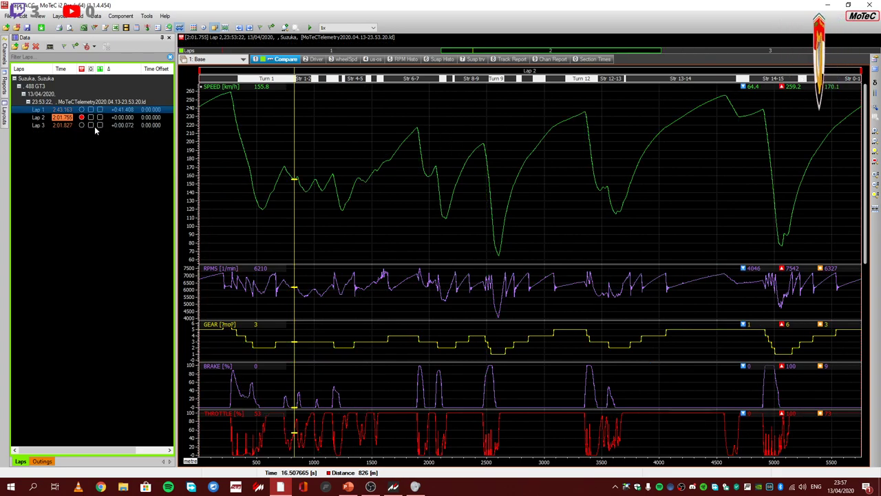
{"action": "left_click", "coordinate": [93, 125]}
{"action": "left_click", "coordinate": [371, 140]}
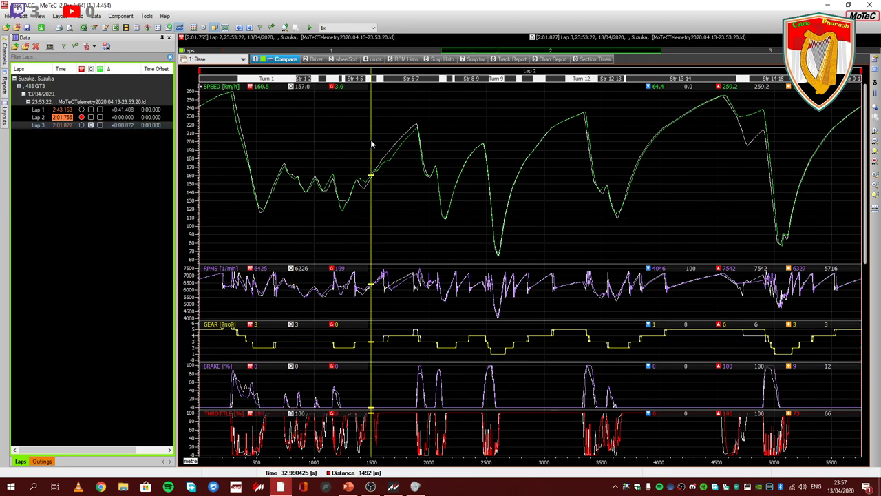
Step: Examine the speed traces of laps 2 and 3 on the approach to Turn 1, moving the cursor between 60 and 291 m
{"action": "left_click_drag", "start_coordinate": [370, 145], "coordinate": [207, 154]}
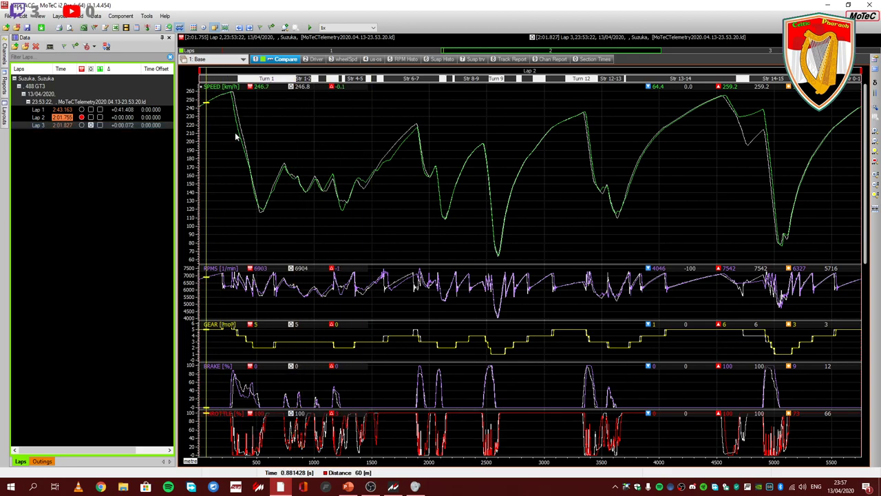
{"action": "scroll", "coordinate": [248, 160], "scroll_direction": "up", "scroll_amount": 3}
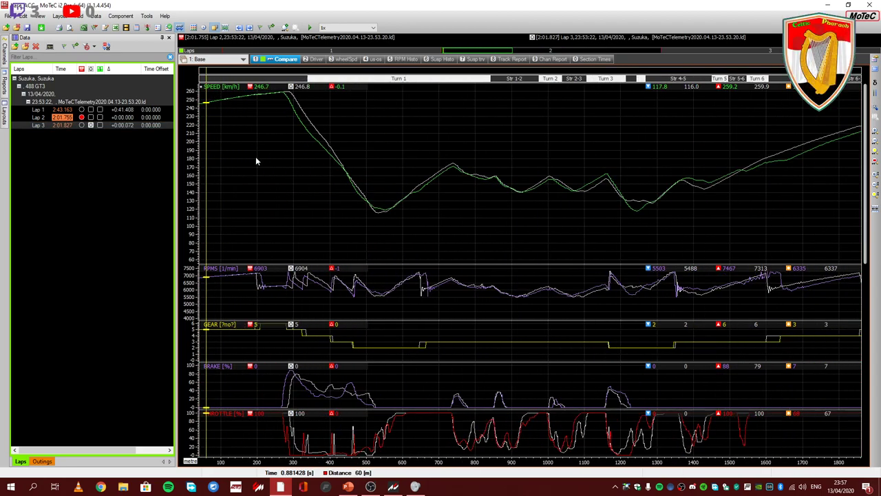
{"action": "left_click_drag", "start_coordinate": [253, 168], "coordinate": [262, 173]}
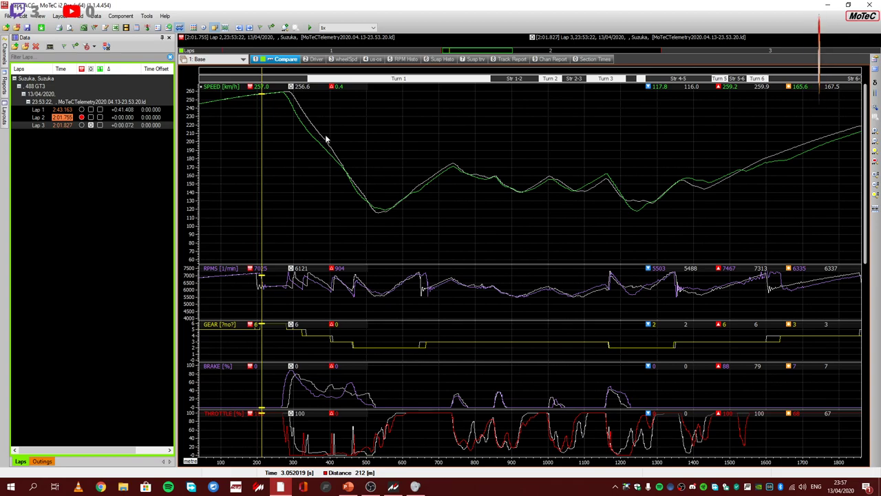
{"action": "left_click", "coordinate": [252, 136]}
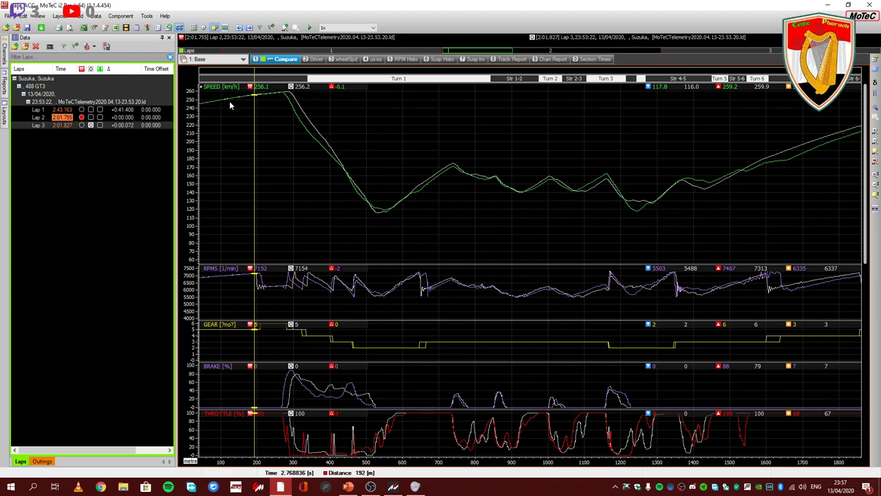
{"action": "left_click_drag", "start_coordinate": [259, 148], "coordinate": [281, 158]}
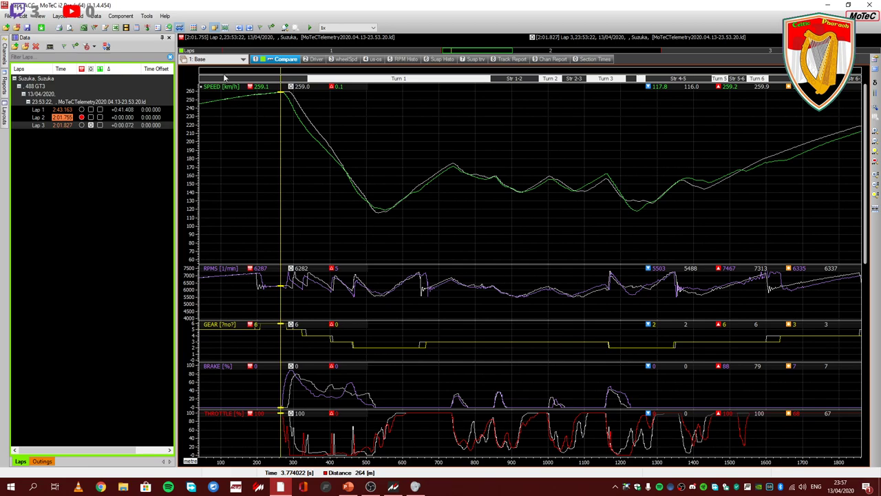
{"action": "left_click_drag", "start_coordinate": [272, 127], "coordinate": [289, 142]}
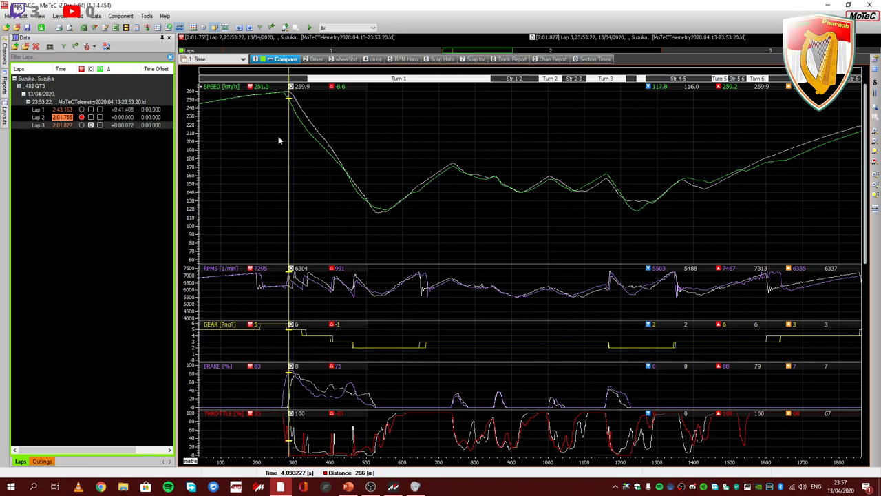
{"action": "left_click_drag", "start_coordinate": [279, 141], "coordinate": [327, 165]}
{"action": "left_click_drag", "start_coordinate": [315, 164], "coordinate": [291, 164]}
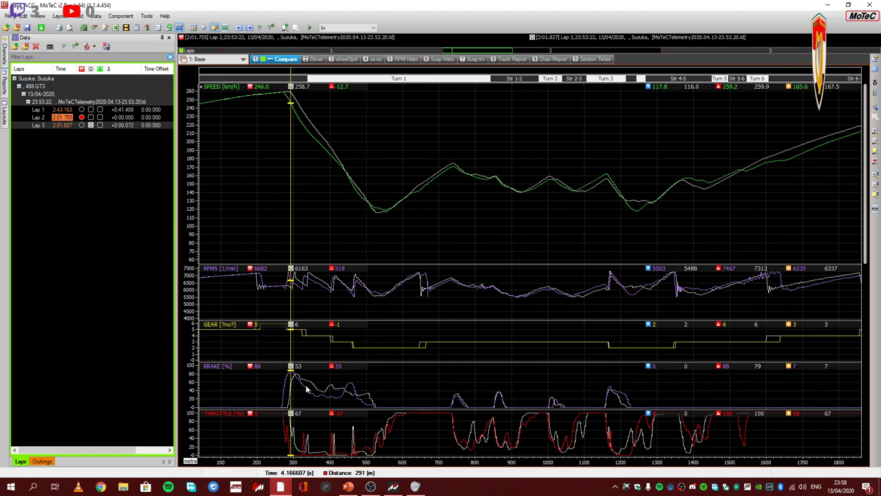
Step: Compare the brake and throttle traces of both laps through Turn 1, returning the cursor to 40 m
{"action": "left_click_drag", "start_coordinate": [289, 393], "coordinate": [197, 389]}
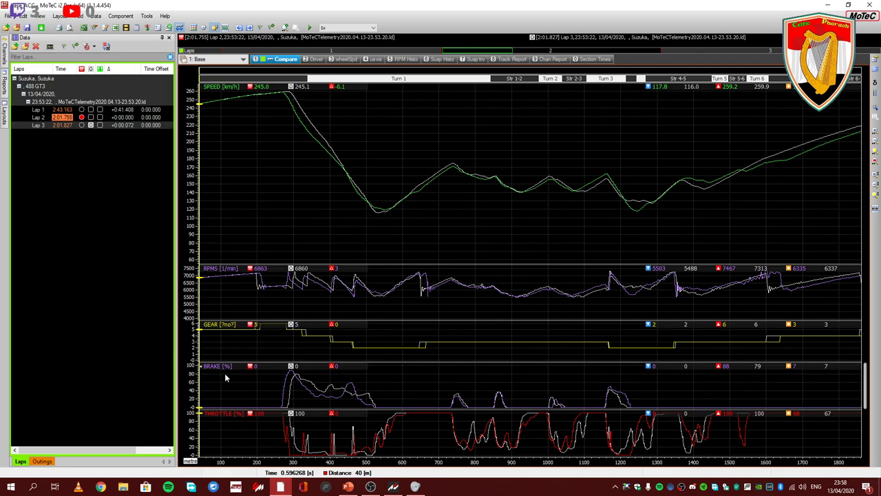
{"action": "left_click_drag", "start_coordinate": [301, 393], "coordinate": [284, 394]}
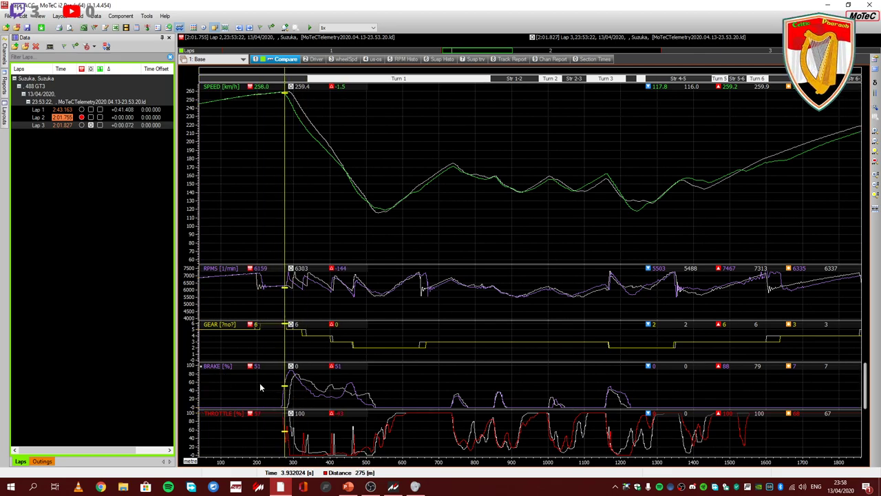
{"action": "left_click_drag", "start_coordinate": [272, 386], "coordinate": [239, 389]}
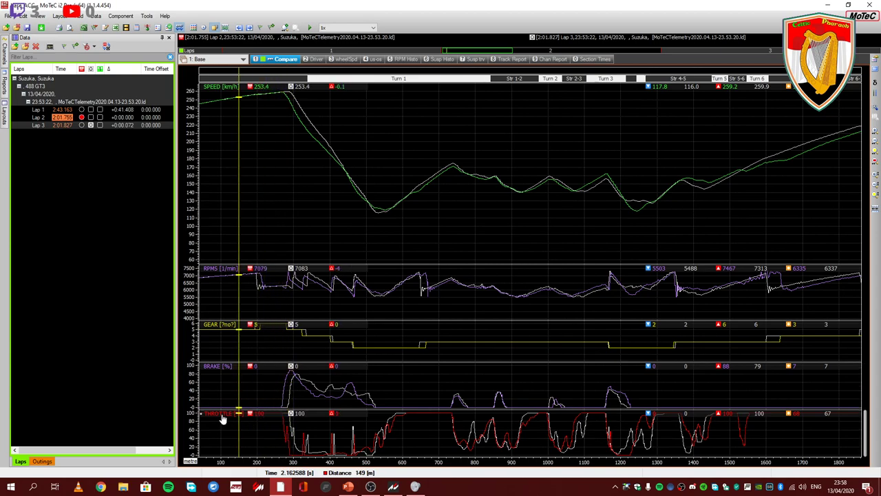
{"action": "left_click_drag", "start_coordinate": [249, 434], "coordinate": [527, 435]}
{"action": "left_click_drag", "start_coordinate": [283, 435], "coordinate": [200, 427]}
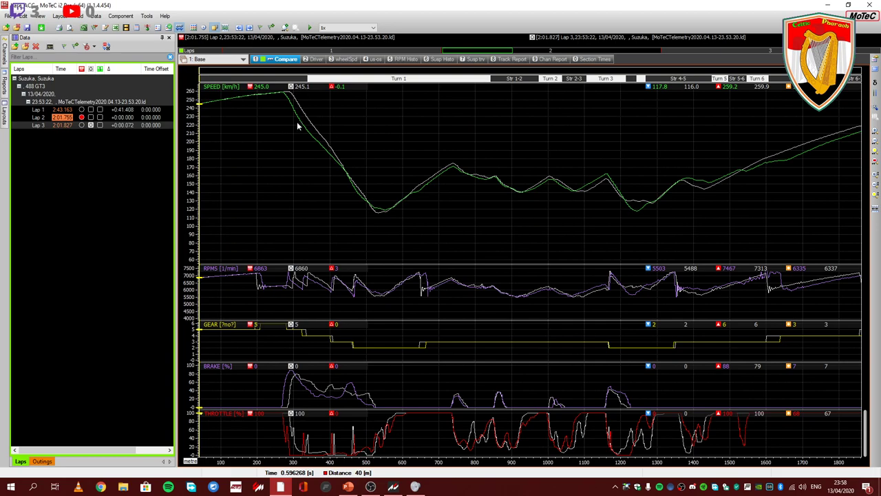
Step: Remove the lap 3 overlay, inspect lap 2 alone around Turn 1, and restore the full-lap graph range
{"action": "left_click", "coordinate": [91, 126]}
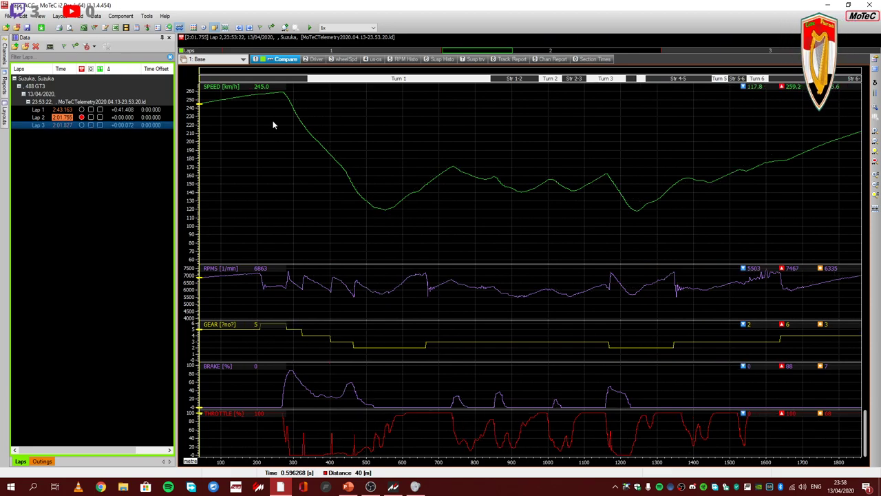
{"action": "left_click", "coordinate": [532, 54]}
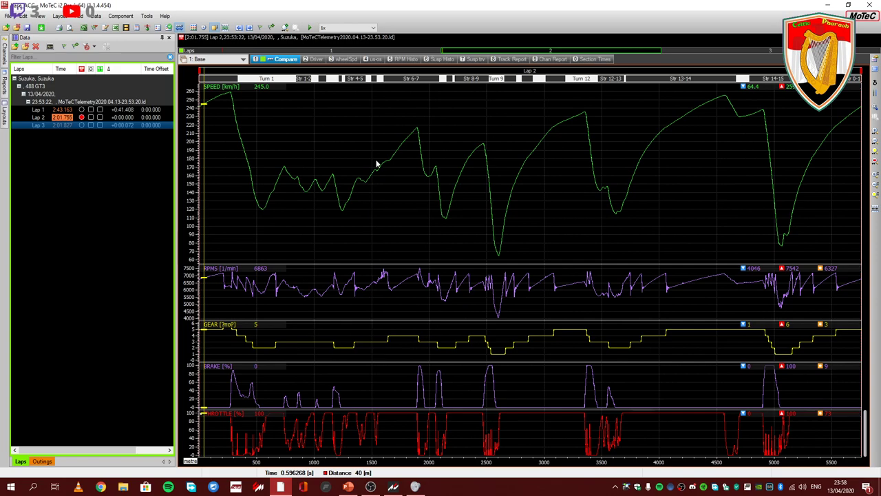
{"action": "scroll", "coordinate": [262, 167], "scroll_direction": "up", "scroll_amount": 3}
{"action": "scroll", "coordinate": [271, 163], "scroll_direction": "up", "scroll_amount": 2}
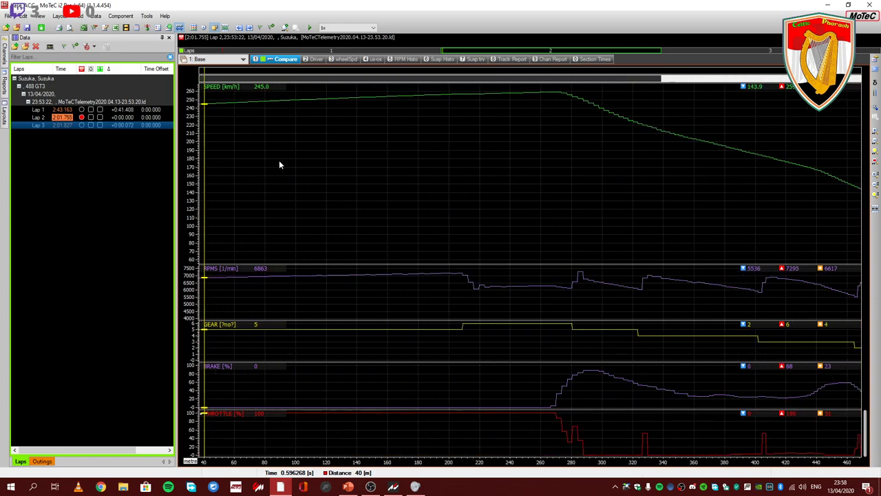
{"action": "scroll", "coordinate": [285, 160], "scroll_direction": "down", "scroll_amount": 5}
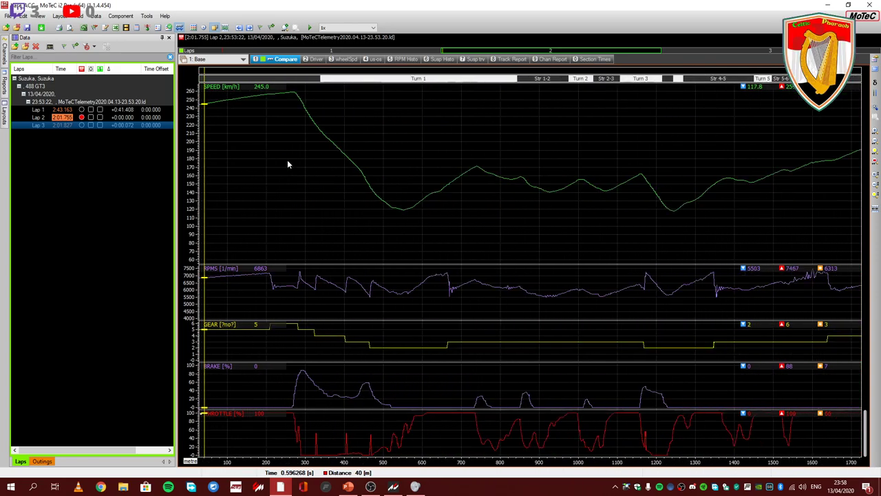
{"action": "left_click", "coordinate": [587, 53]}
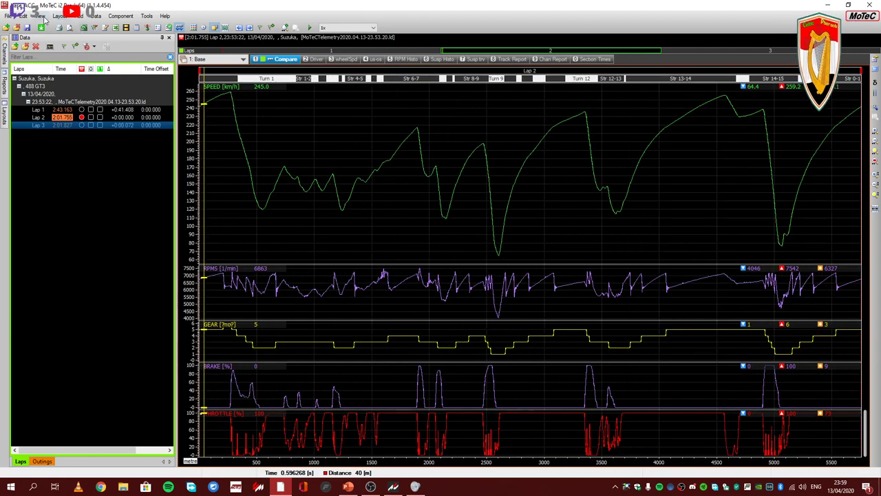
{"action": "left_click", "coordinate": [41, 17]}
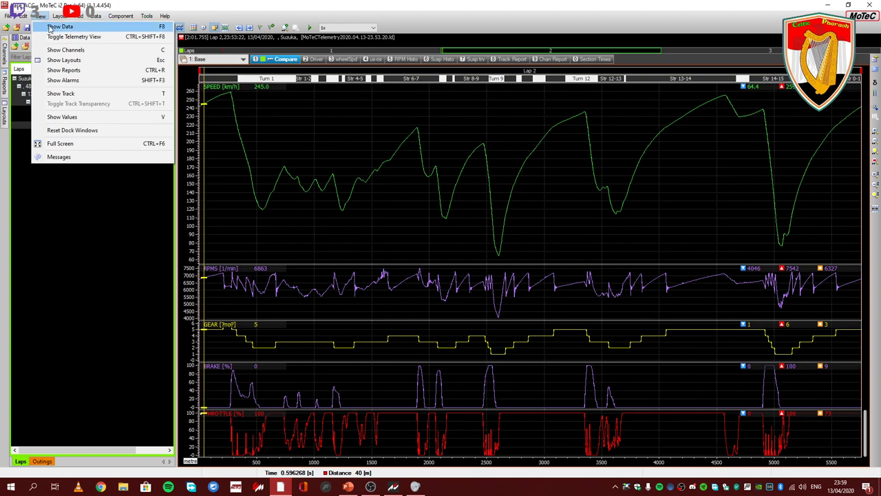
{"action": "left_click", "coordinate": [94, 96]}
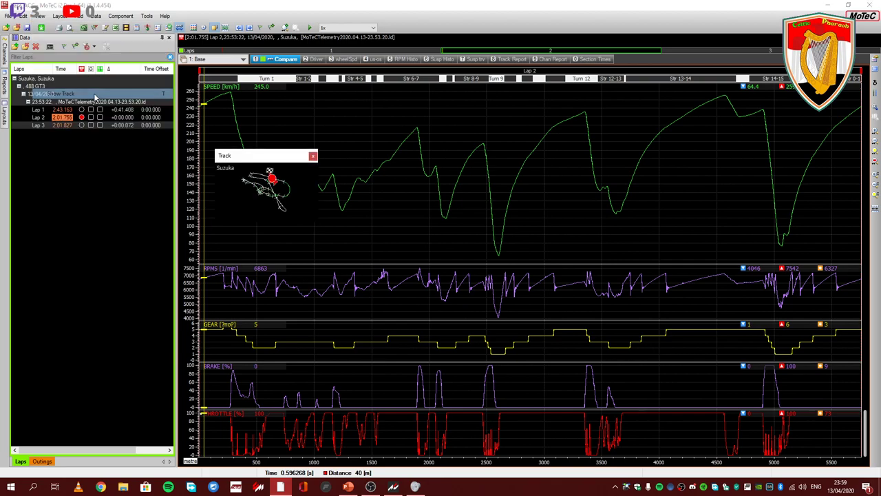
{"action": "left_click", "coordinate": [313, 156]}
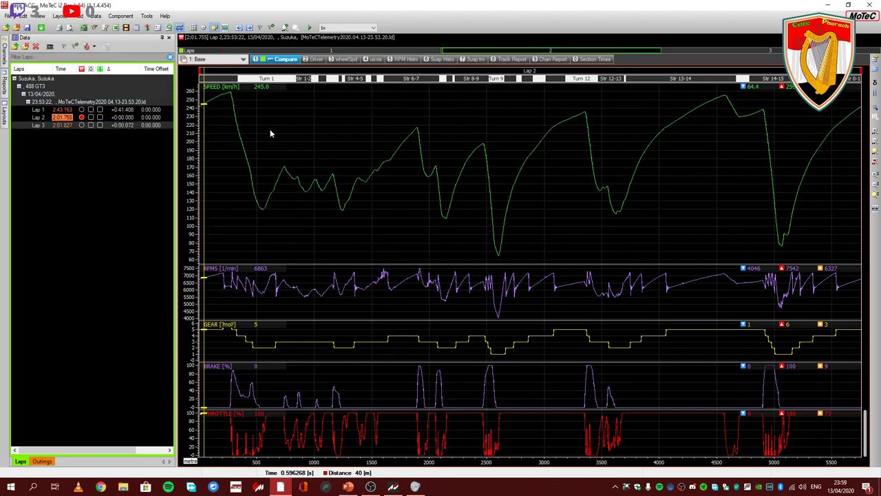
Step: Show the channel values with the docked track map, and return the graph cursor to the start of lap 2
{"action": "left_click", "coordinate": [48, 19]}
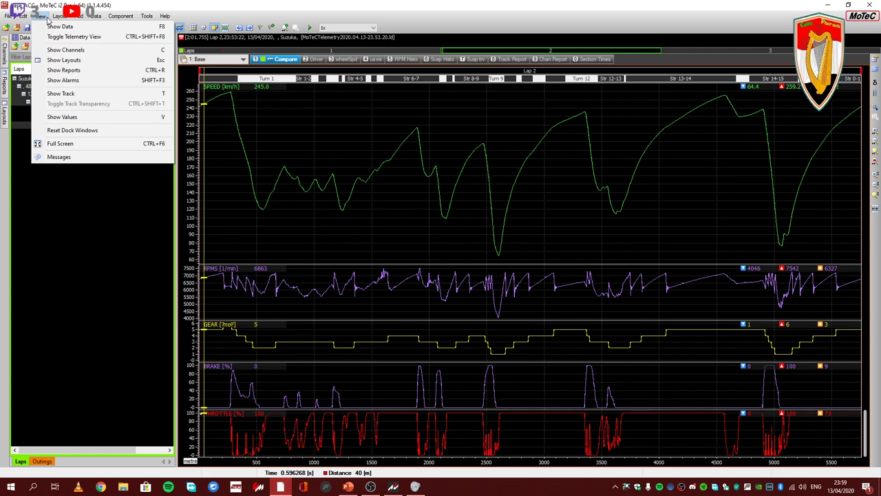
{"action": "left_click", "coordinate": [90, 119]}
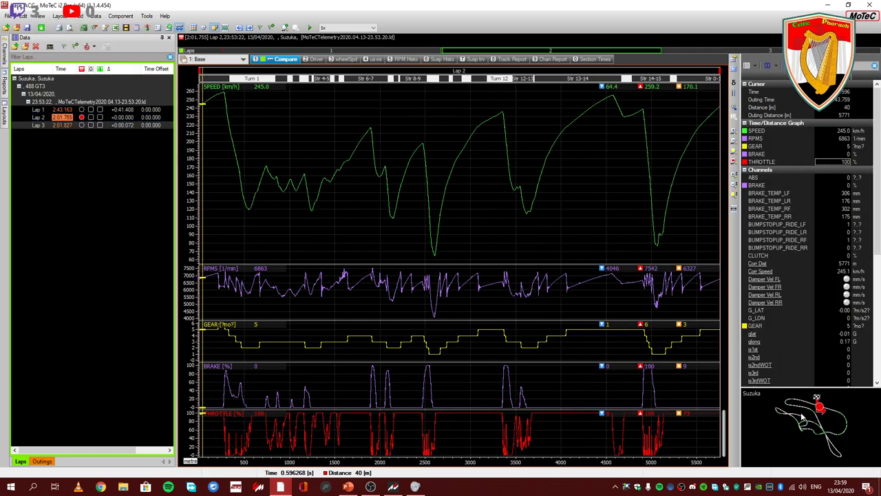
{"action": "left_click", "coordinate": [362, 196]}
{"action": "left_click_drag", "start_coordinate": [335, 199], "coordinate": [194, 208]}
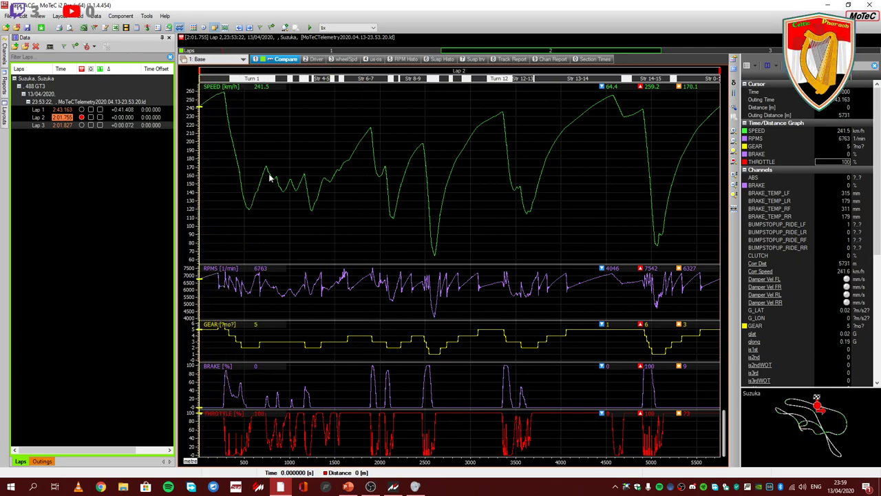
Step: Regenerate the Suzuka track map from lap 2's lateral G and speed, using the Crossover track type, and accept the track edits
{"action": "left_click", "coordinate": [148, 16]}
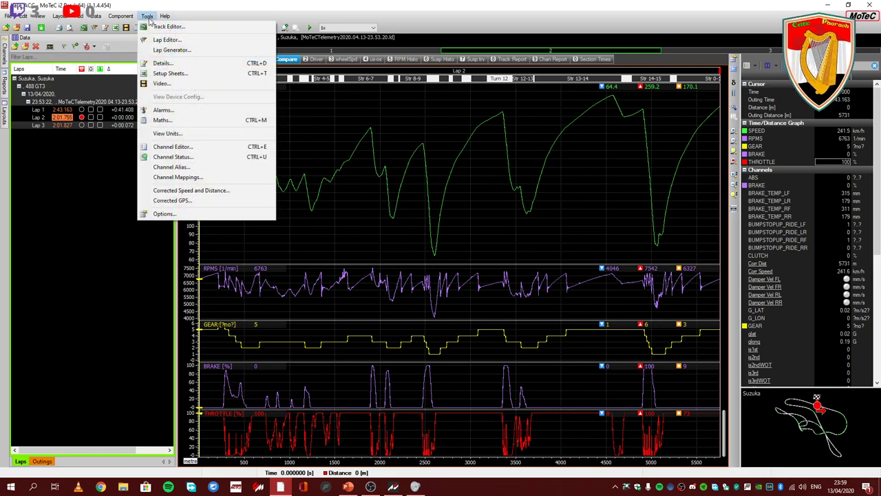
{"action": "left_click", "coordinate": [189, 30]}
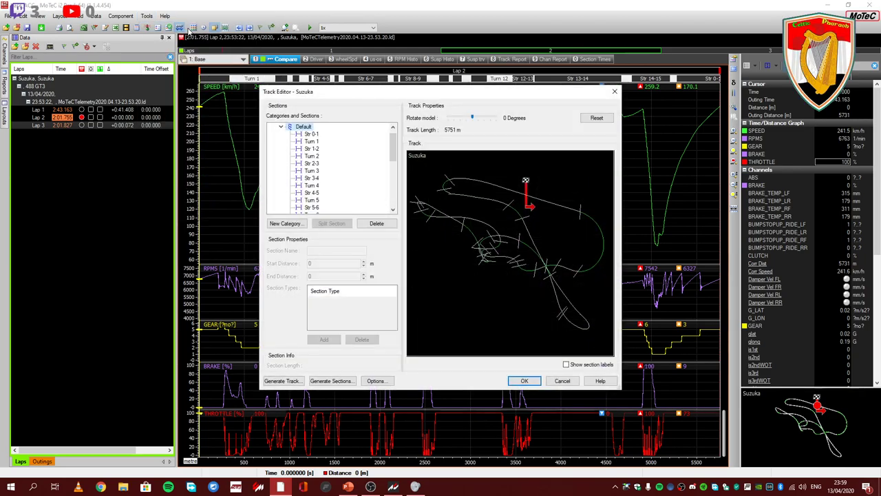
{"action": "left_click", "coordinate": [296, 383]}
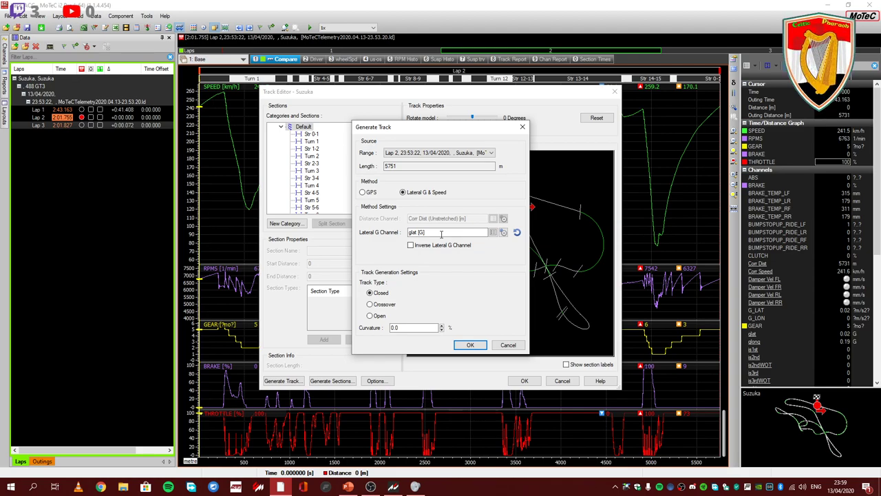
{"action": "left_click", "coordinate": [438, 233]}
{"action": "left_click", "coordinate": [396, 306]}
{"action": "left_click", "coordinate": [381, 294]}
{"action": "left_click", "coordinate": [385, 309]}
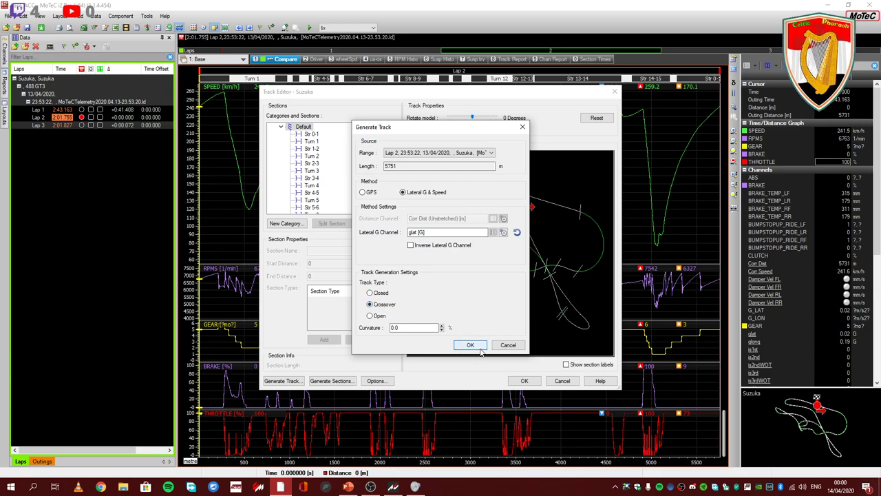
{"action": "left_click", "coordinate": [470, 345]}
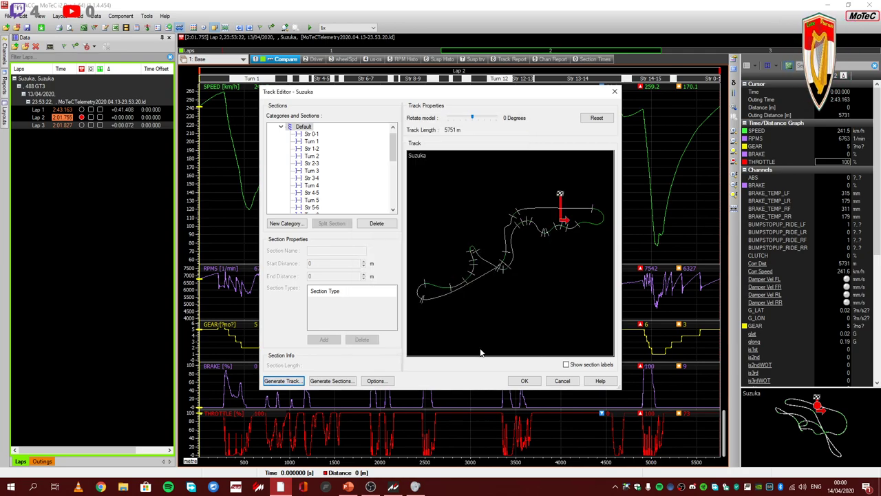
{"action": "left_click", "coordinate": [524, 381]}
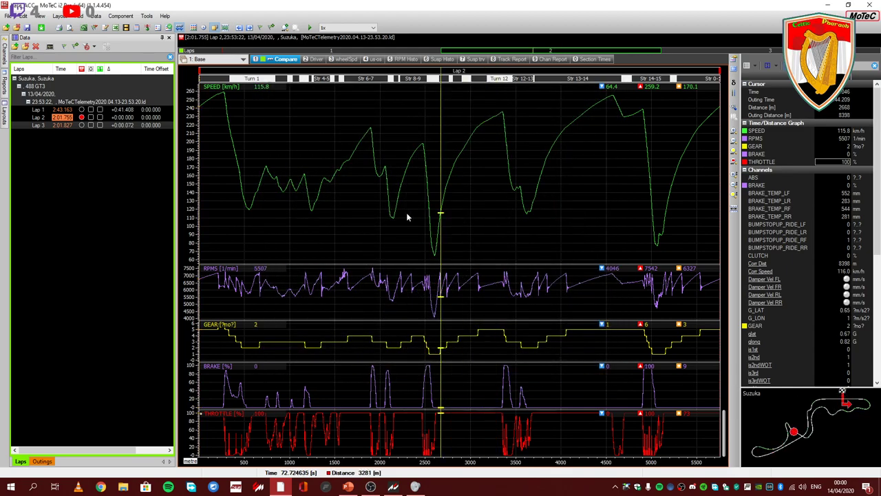
Step: Check the regenerated map against the cursor position in an enlarged floating track window, placing the cursor at 1350 m, and close that window
{"action": "left_click_drag", "start_coordinate": [202, 213], "coordinate": [172, 219]}
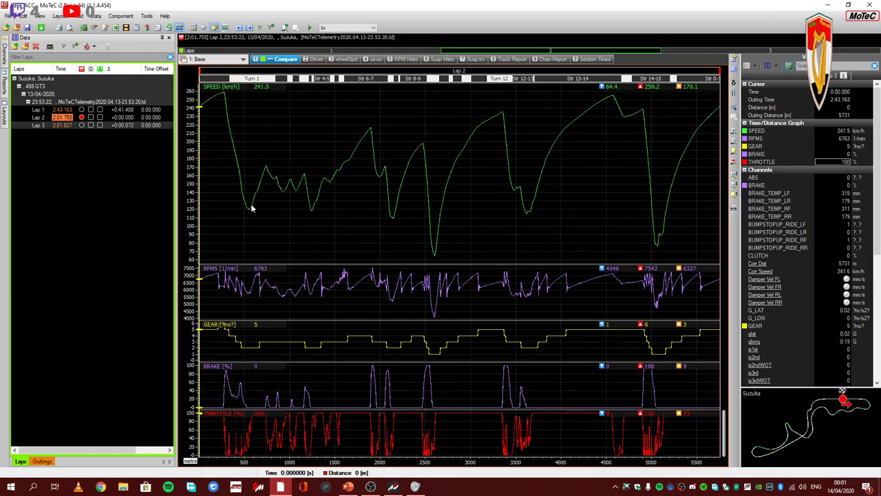
{"action": "left_click_drag", "start_coordinate": [236, 205], "coordinate": [146, 209]}
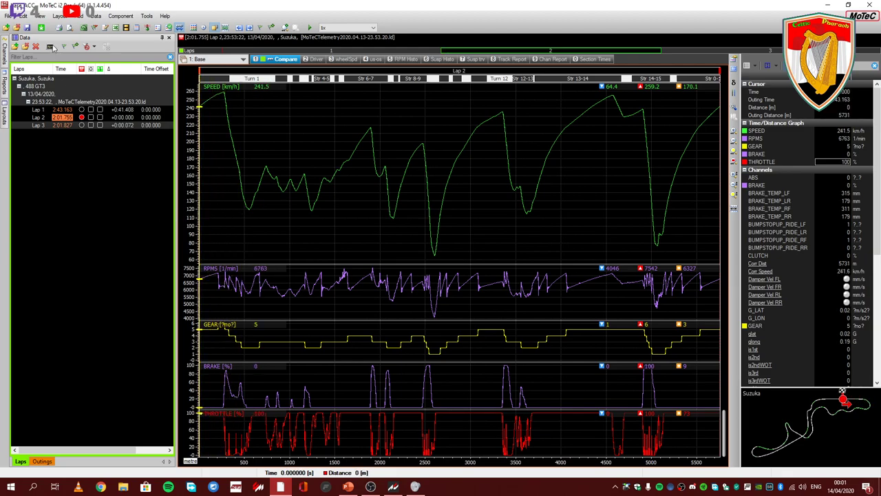
{"action": "left_click", "coordinate": [41, 16]}
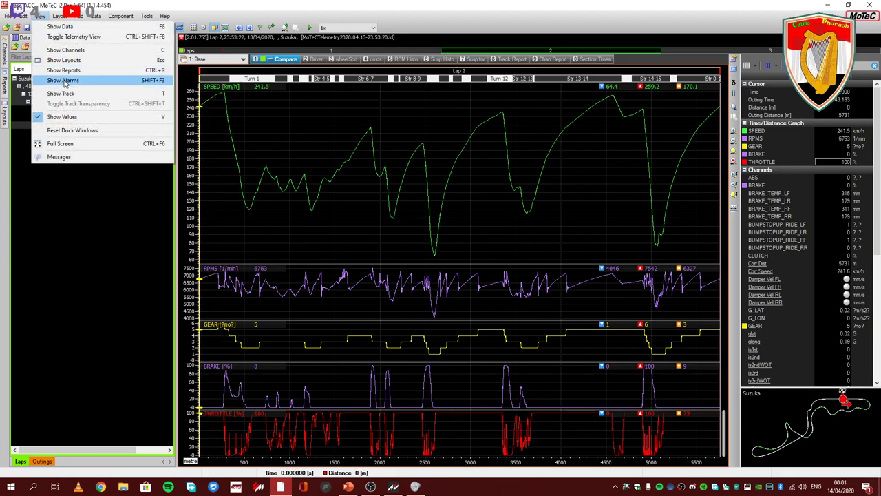
{"action": "left_click", "coordinate": [62, 92]}
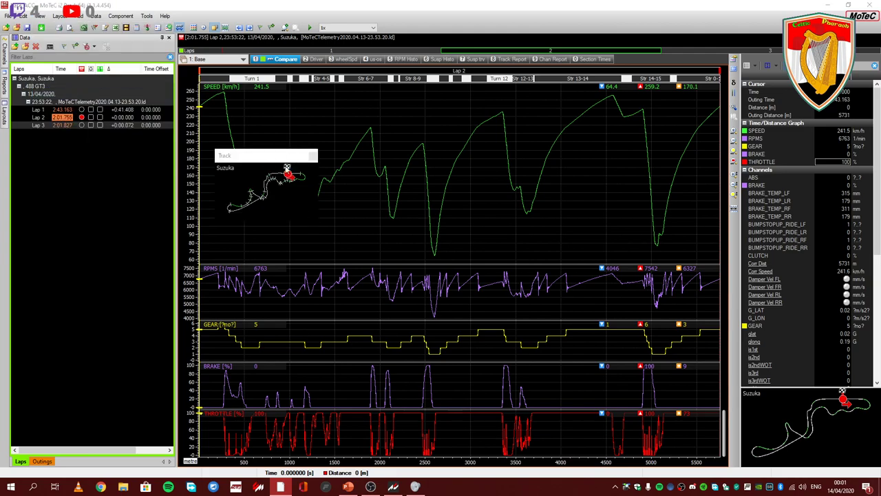
{"action": "left_click_drag", "start_coordinate": [310, 154], "coordinate": [672, 30]}
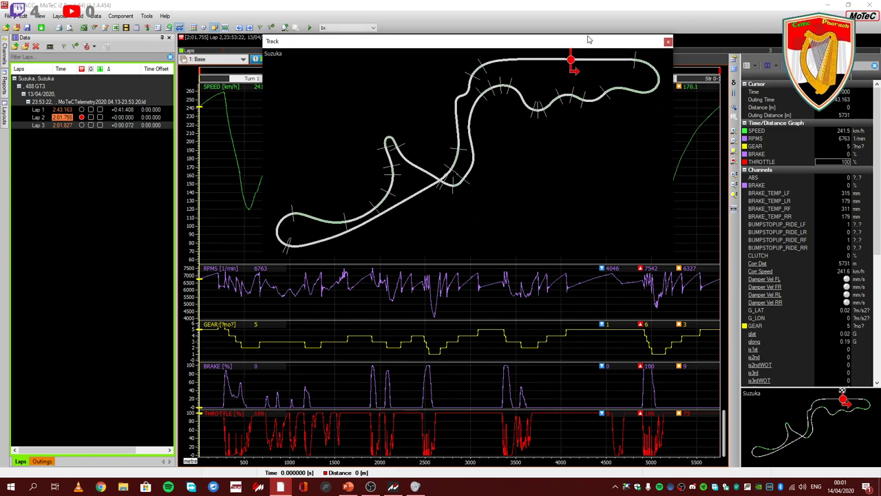
{"action": "left_click_drag", "start_coordinate": [588, 40], "coordinate": [501, 158]}
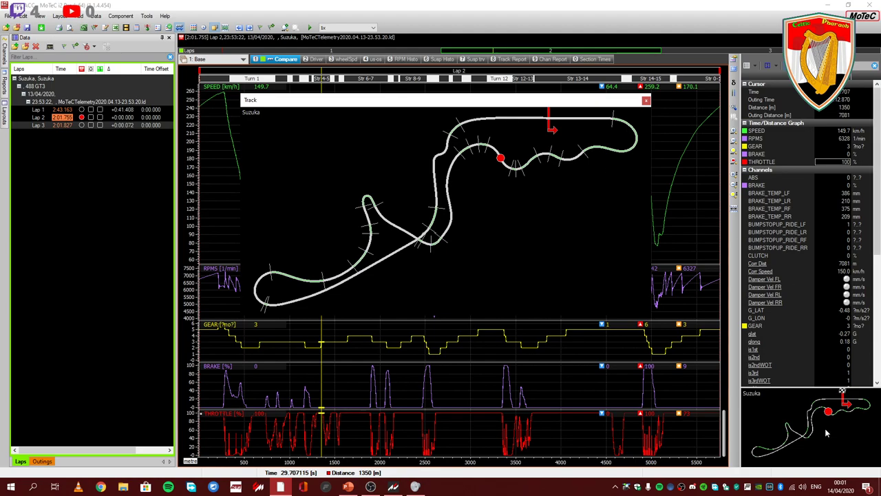
{"action": "left_click", "coordinate": [646, 101]}
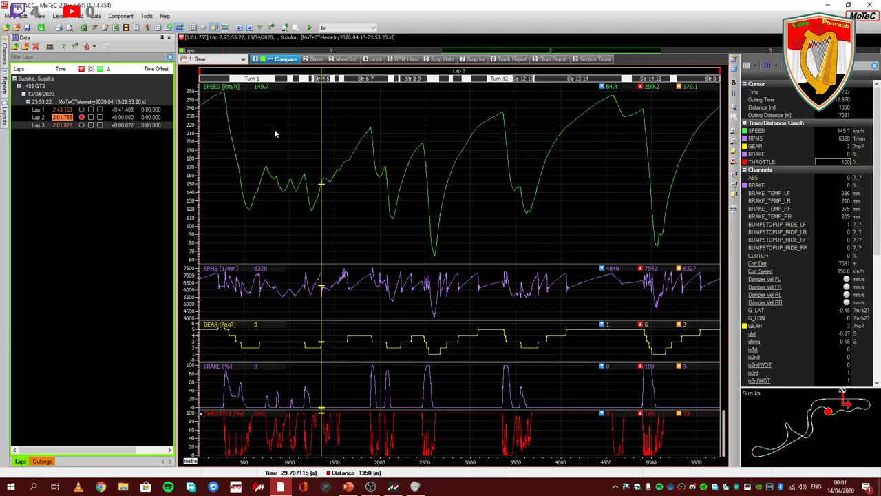
Step: Return the cursor to the lap start, overlay lap 3 on lap 2, and narrow the graph range to the Turn 1 section
{"action": "left_click_drag", "start_coordinate": [274, 132], "coordinate": [218, 149]}
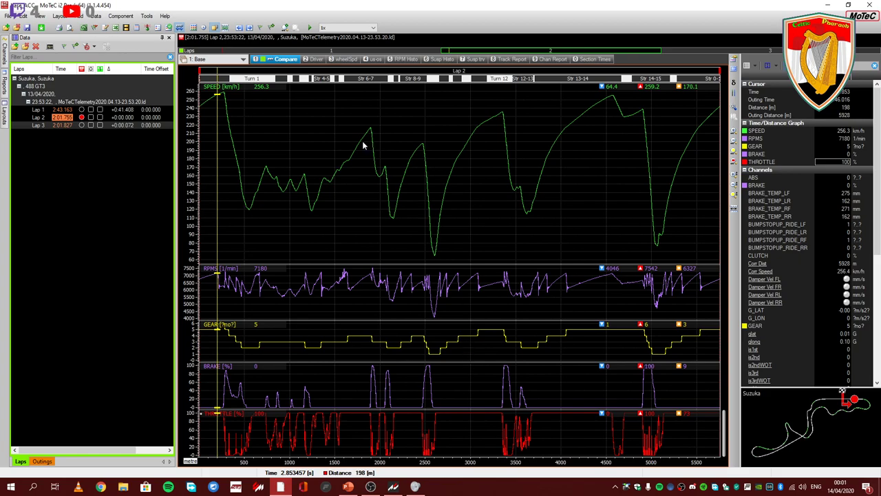
{"action": "left_click_drag", "start_coordinate": [312, 141], "coordinate": [78, 129]}
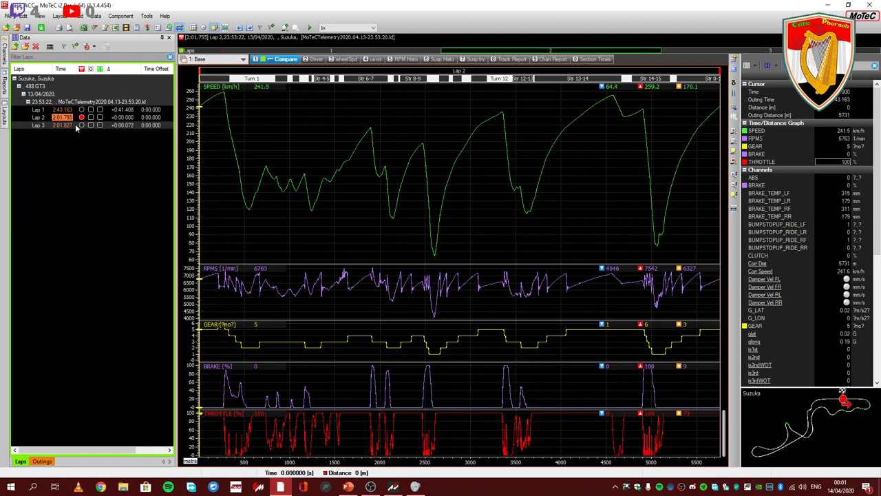
{"action": "left_click", "coordinate": [90, 126]}
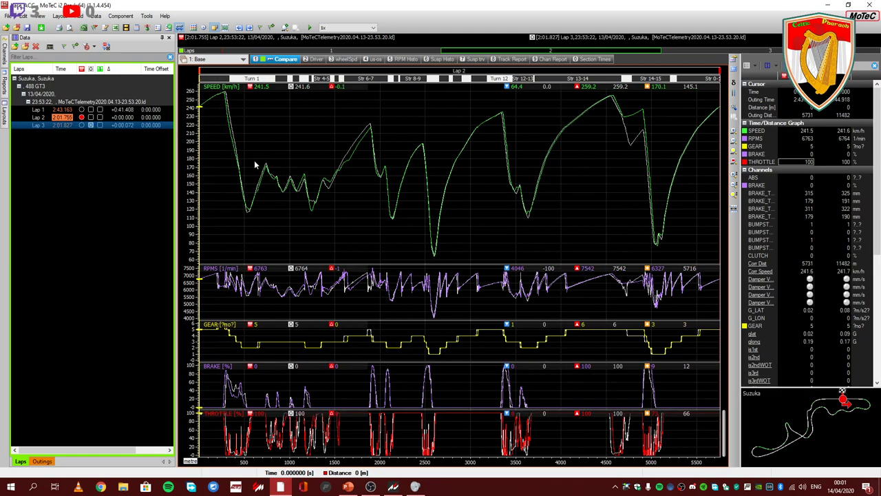
{"action": "left_click", "coordinate": [237, 180]}
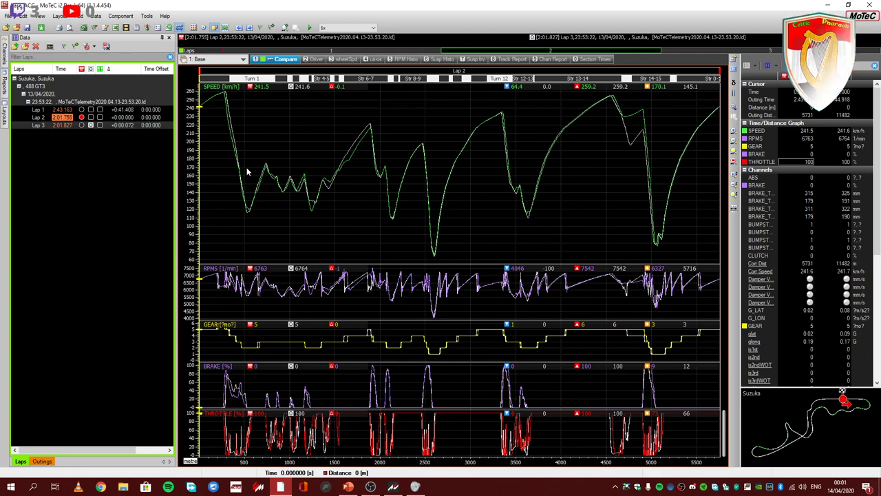
{"action": "scroll", "coordinate": [236, 188], "scroll_direction": "up", "scroll_amount": 5}
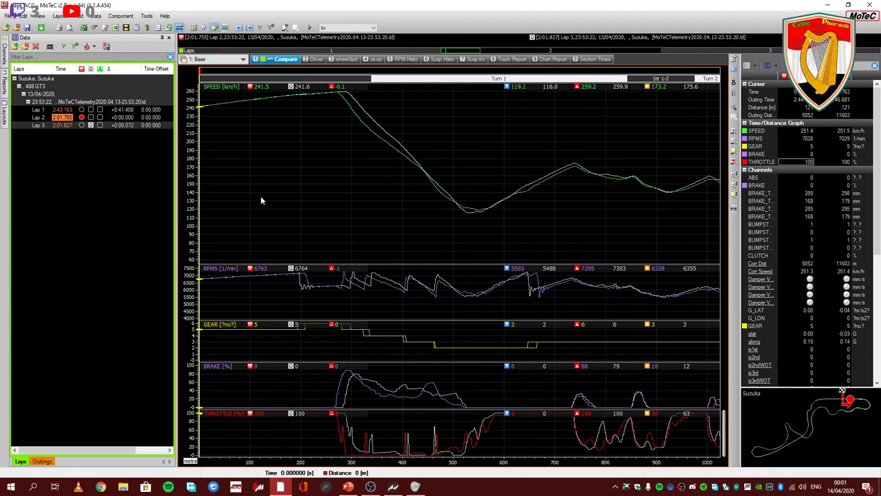
Step: Compare the two laps' speed and braking through Turn 1, moving the cursor from 533 m back through 444 m to 303 m
{"action": "left_click_drag", "start_coordinate": [343, 197], "coordinate": [471, 222]}
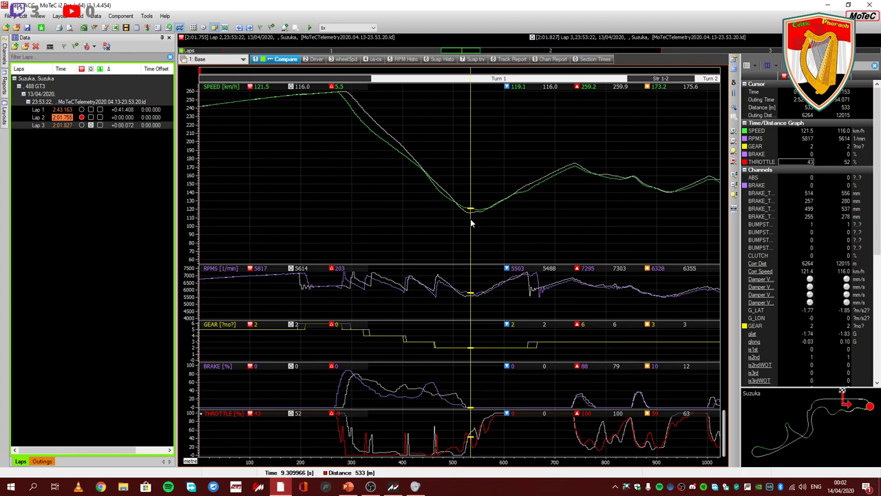
{"action": "left_click_drag", "start_coordinate": [471, 221], "coordinate": [425, 232]}
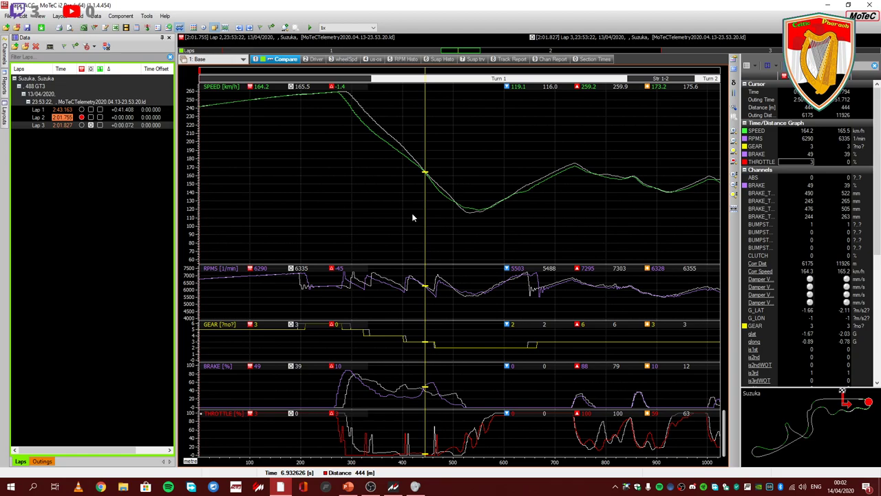
{"action": "left_click_drag", "start_coordinate": [411, 218], "coordinate": [354, 218]}
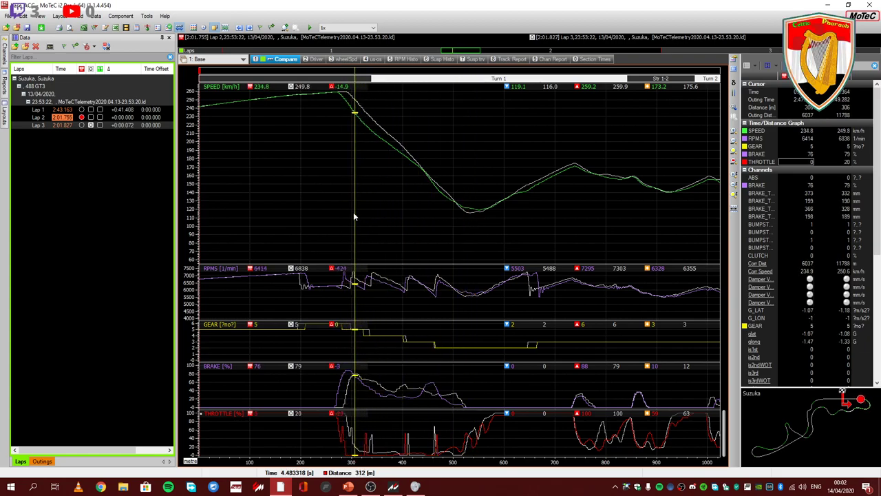
{"action": "key", "text": "Left"}
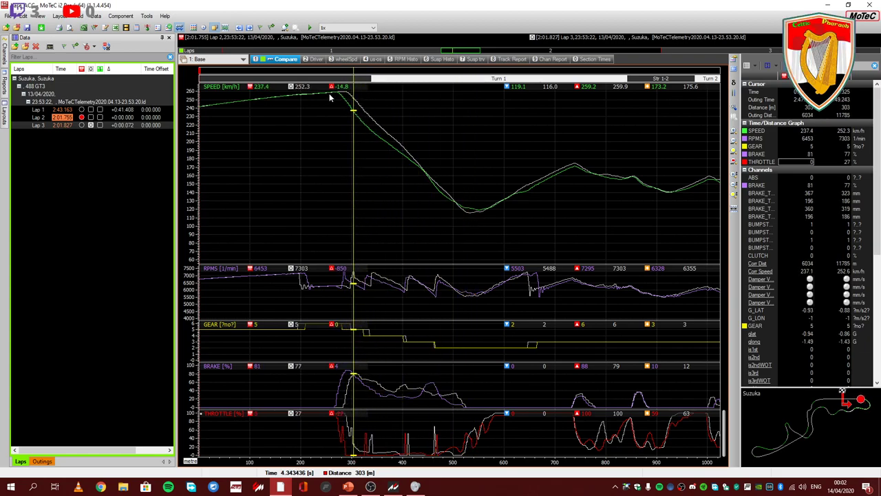
Step: Examine both laps from the approach through the exit of Turn 1, moving the cursor from 113 m through 528 m to 774 m
{"action": "left_click", "coordinate": [250, 93]}
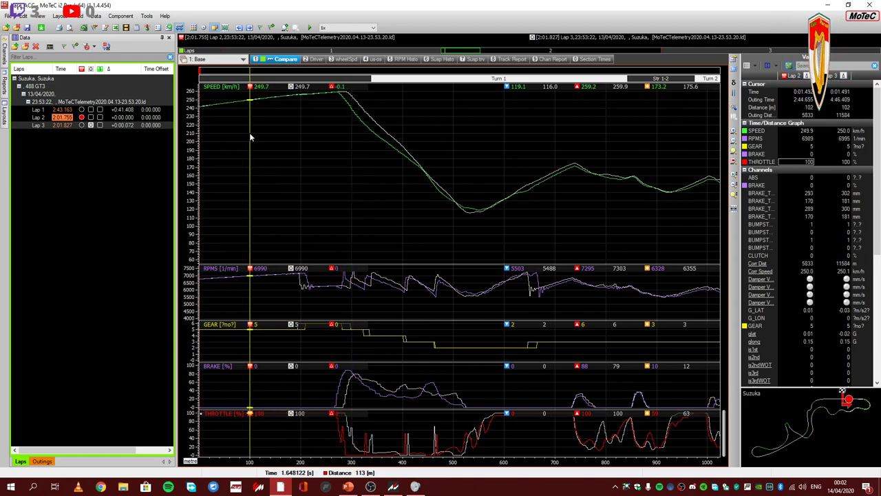
{"action": "left_click_drag", "start_coordinate": [274, 91], "coordinate": [468, 237]}
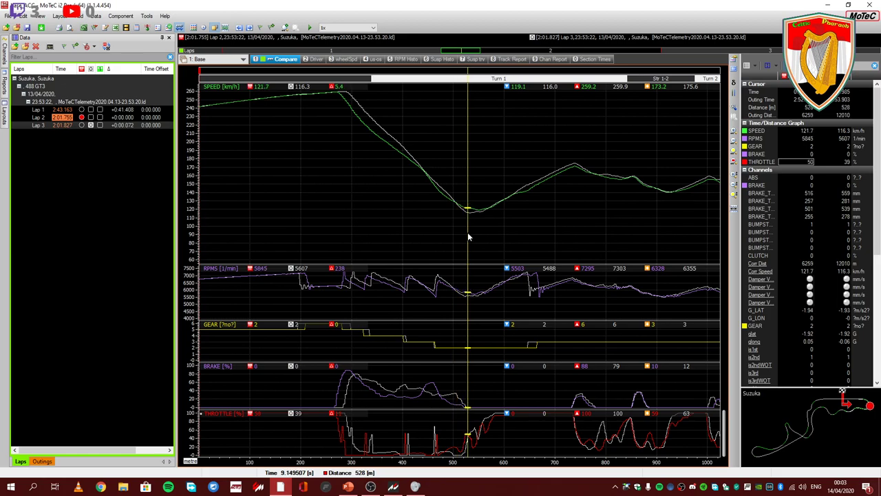
{"action": "left_click_drag", "start_coordinate": [468, 232], "coordinate": [594, 241]}
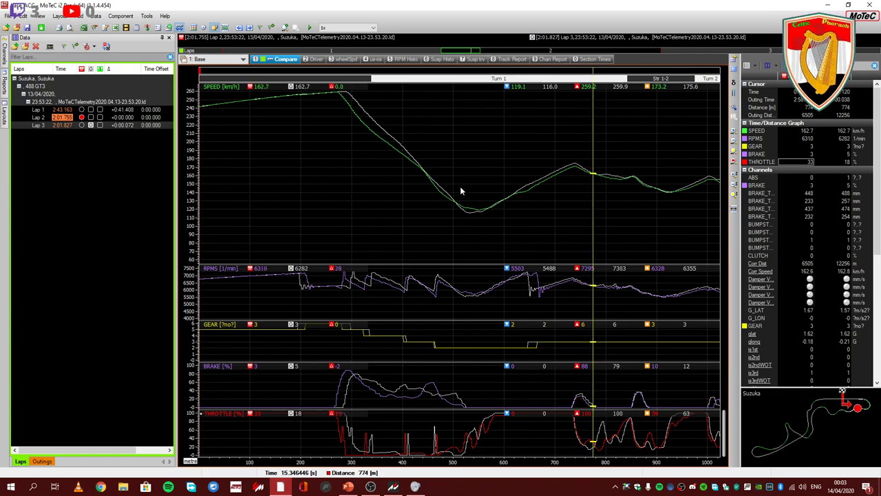
Step: Restore the full-lap graph range, return the cursor to 0 m, and remove the lap 3 overlay
{"action": "left_click", "coordinate": [499, 52]}
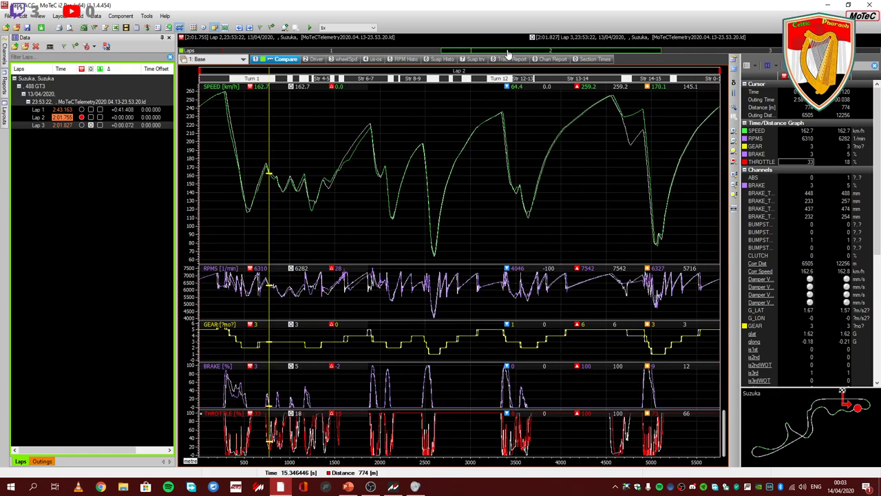
{"action": "left_click_drag", "start_coordinate": [315, 168], "coordinate": [212, 172]}
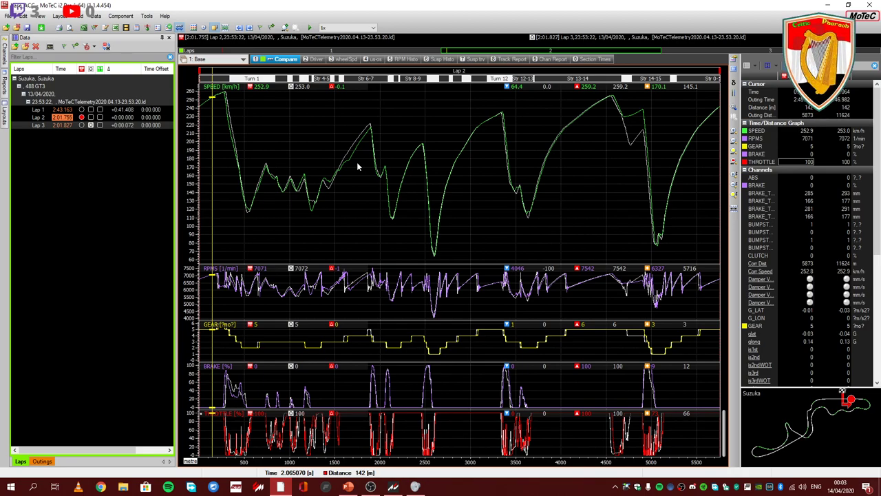
{"action": "left_click_drag", "start_coordinate": [256, 292], "coordinate": [200, 308]}
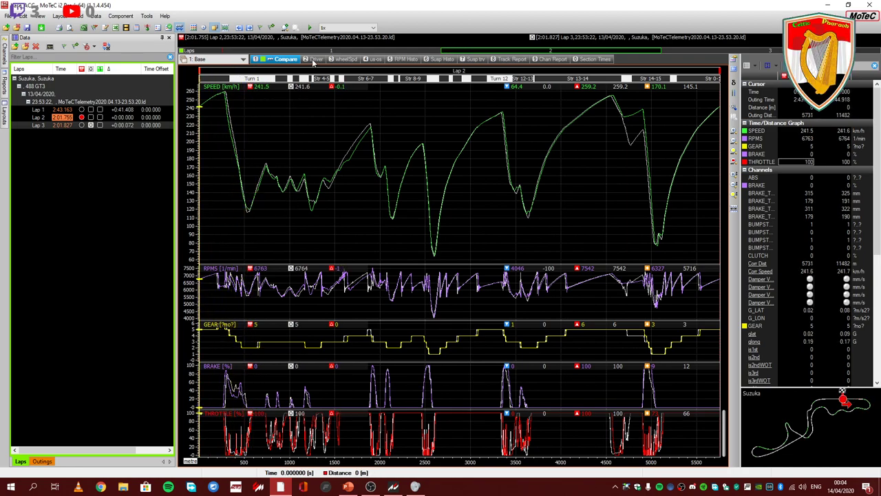
{"action": "left_click", "coordinate": [91, 126]}
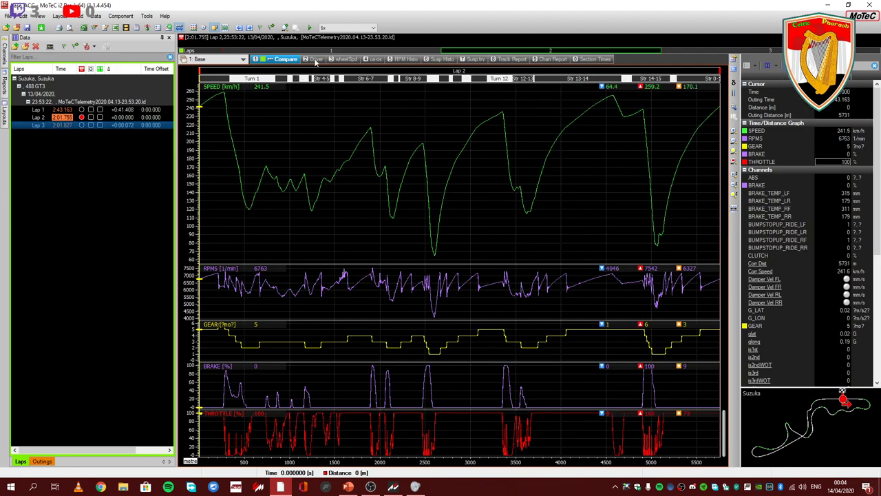
Step: Show the Driver worksheet and examine lap 2's steering angle and G-force traces in Turn 1, moving the cursor to 538 m
{"action": "left_click", "coordinate": [314, 60]}
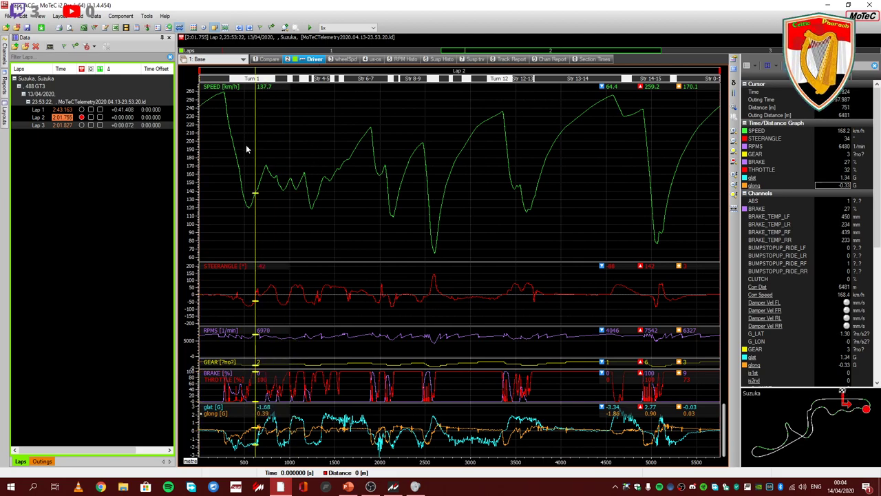
{"action": "left_click", "coordinate": [271, 60]}
{"action": "left_click", "coordinate": [320, 60]}
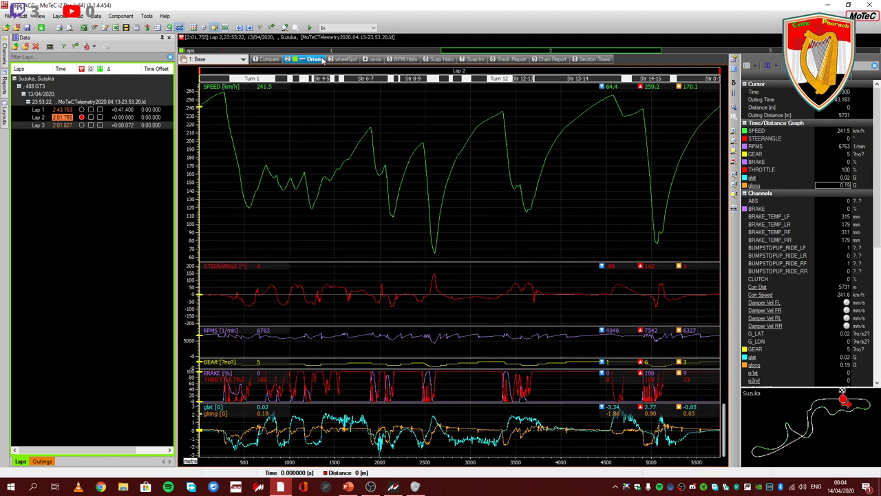
{"action": "left_click_drag", "start_coordinate": [279, 180], "coordinate": [239, 186]}
{"action": "left_click_drag", "start_coordinate": [265, 294], "coordinate": [249, 316]}
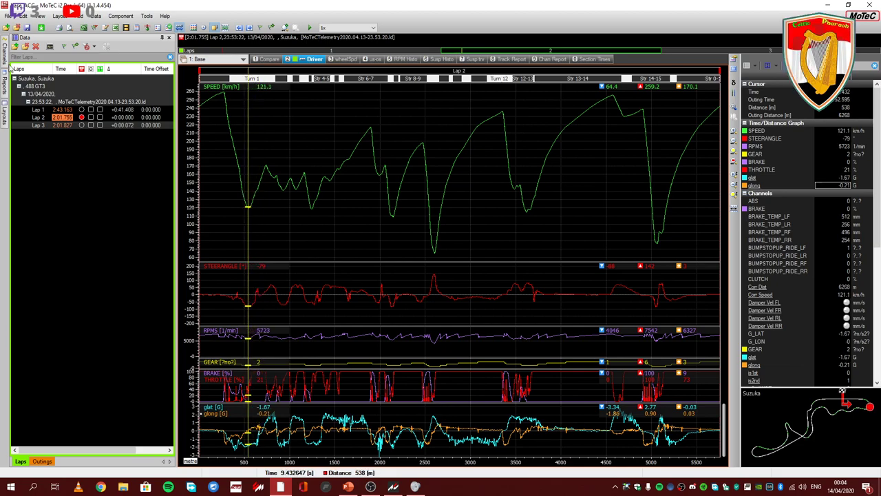
Step: Overlay lap 3 on lap 2 in the Driver worksheet and compare them at 1522 m and in Turn 14 at 4707 m
{"action": "left_click", "coordinate": [90, 125]}
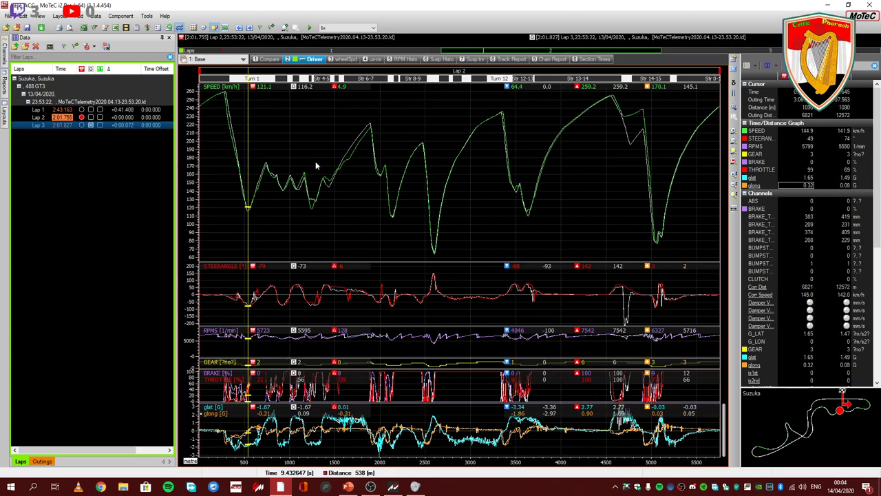
{"action": "left_click_drag", "start_coordinate": [315, 164], "coordinate": [337, 168]}
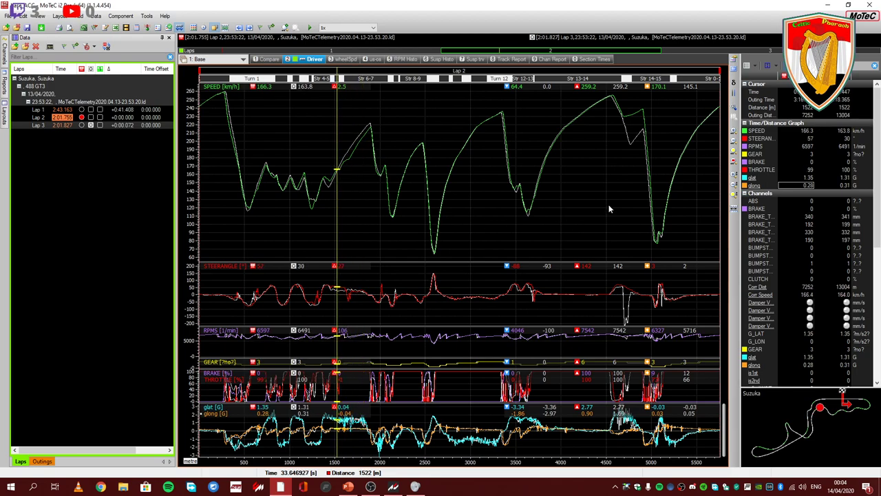
{"action": "left_click_drag", "start_coordinate": [609, 209], "coordinate": [655, 215]}
{"action": "left_click_drag", "start_coordinate": [647, 215], "coordinate": [625, 216]}
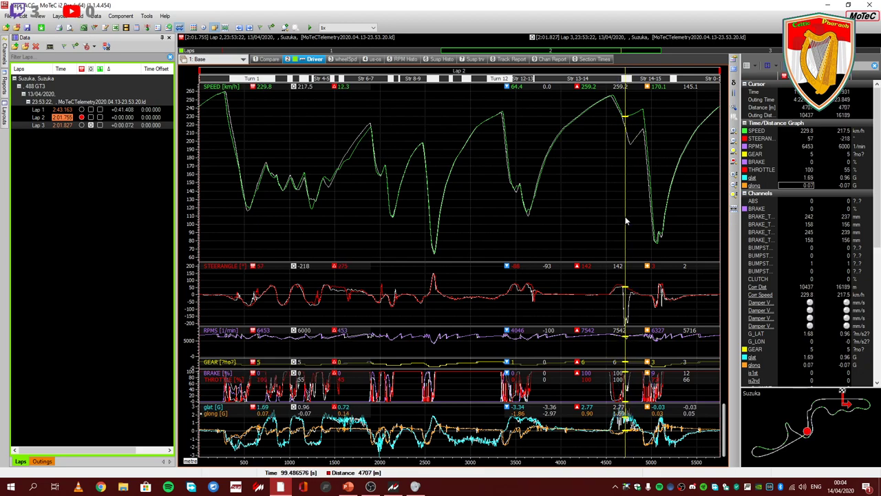
Step: Narrow the graph range to the Turn 14–15 section and compare both laps' steering, throttle and G-forces around Turn 14, between 4626 m and 4777 m
{"action": "left_click_drag", "start_coordinate": [660, 296], "coordinate": [436, 315]}
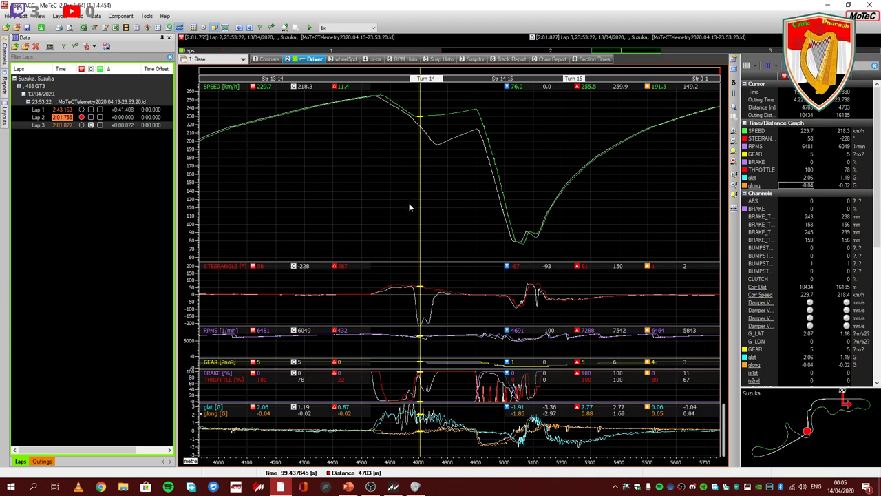
{"action": "left_click_drag", "start_coordinate": [409, 206], "coordinate": [422, 204]}
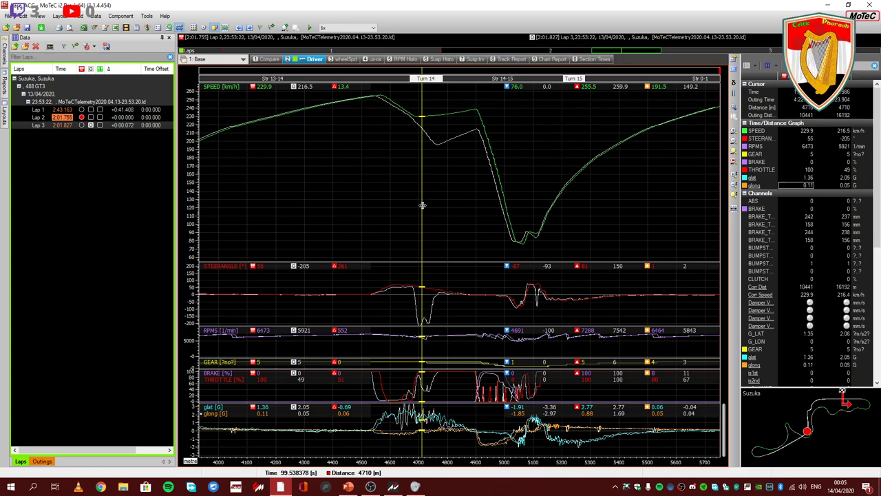
{"action": "left_click_drag", "start_coordinate": [443, 204], "coordinate": [421, 204]}
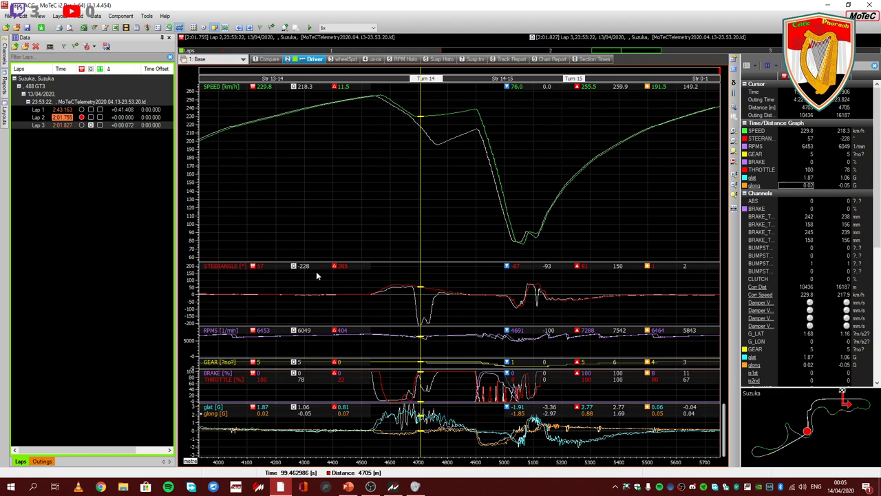
{"action": "left_click_drag", "start_coordinate": [407, 222], "coordinate": [421, 224]}
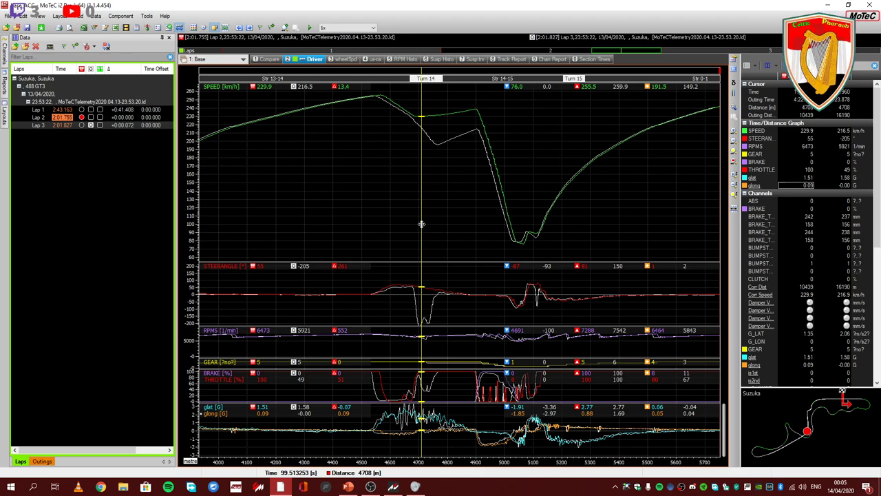
{"action": "left_click_drag", "start_coordinate": [401, 224], "coordinate": [441, 220]}
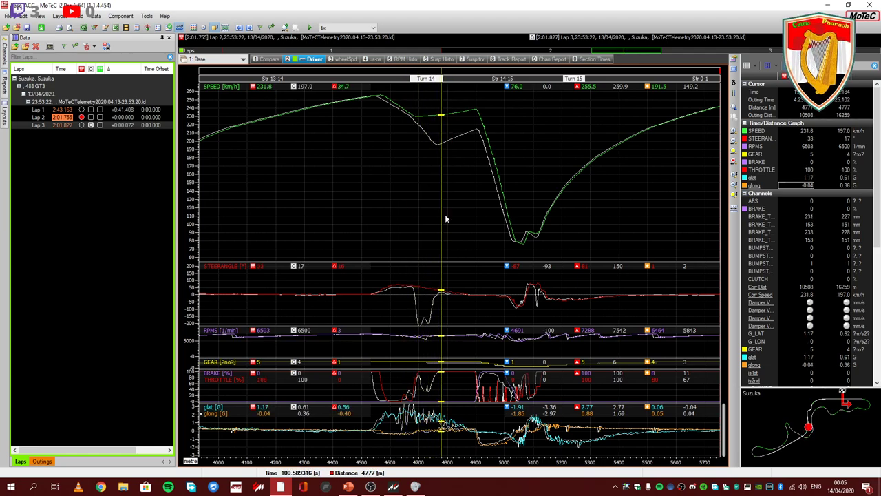
{"action": "left_click_drag", "start_coordinate": [451, 214], "coordinate": [440, 386]}
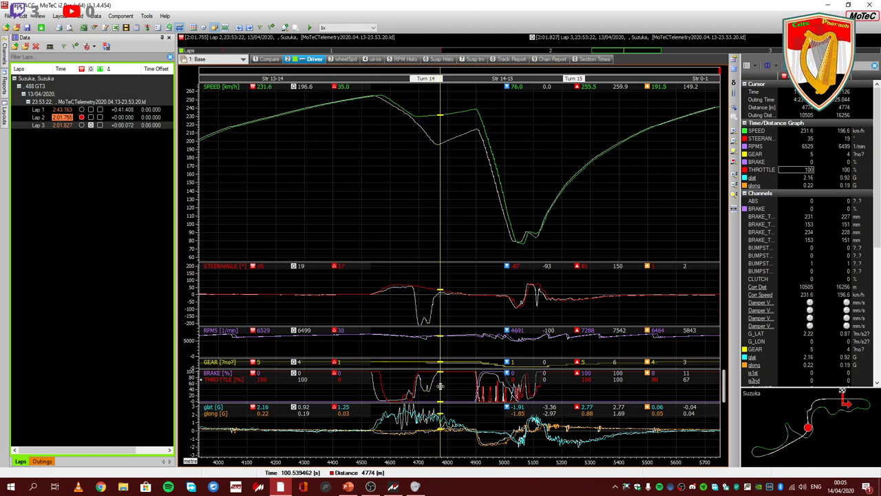
{"action": "left_click_drag", "start_coordinate": [438, 426], "coordinate": [398, 430]}
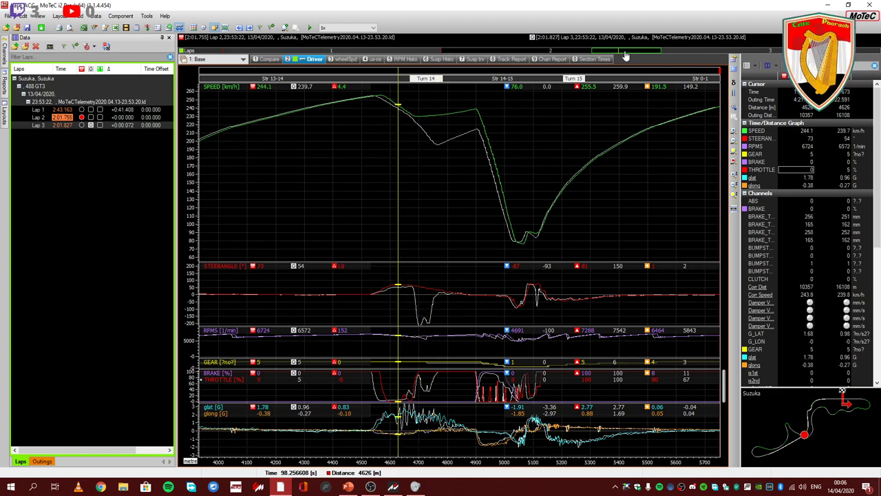
Step: Restore the full-lap graph range in the Driver worksheet
{"action": "left_click", "coordinate": [562, 56]}
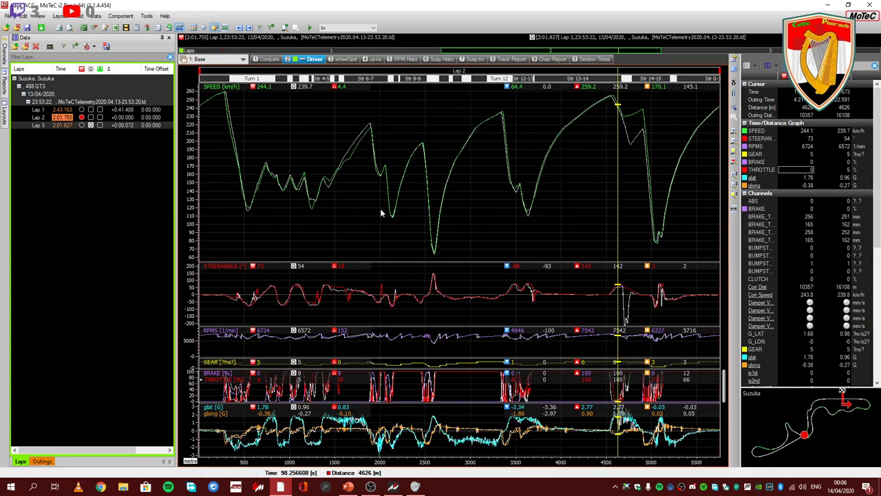
{"action": "left_click", "coordinate": [263, 59]}
{"action": "left_click", "coordinate": [313, 59]}
Step: Compare the two laps' G-forces through Turn 1, moving the cursor from 345 m back to 152 m and forward through 391 m and 593 m to 1075 m
{"action": "left_click_drag", "start_coordinate": [306, 434], "coordinate": [230, 441]}
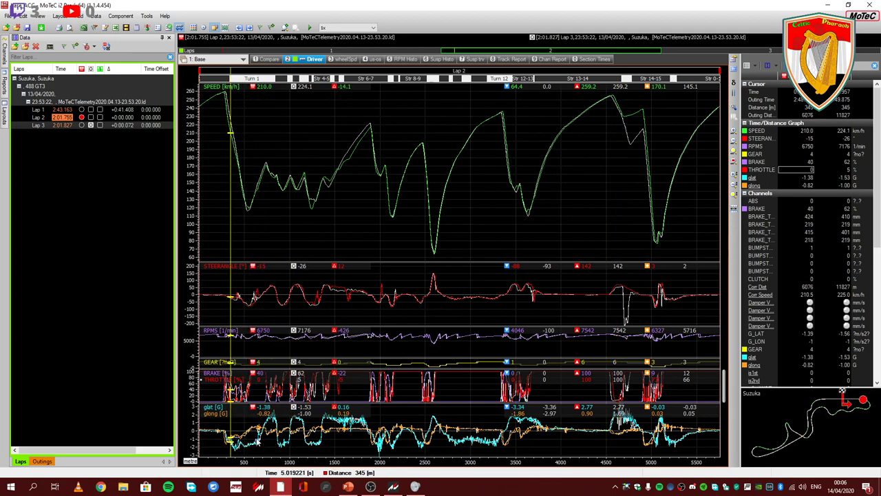
{"action": "mouse_move", "coordinate": [230, 441]}
{"action": "left_mouse_down"}
{"action": "mouse_move", "coordinate": [294, 440]}
{"action": "mouse_move", "coordinate": [214, 441]}
{"action": "left_mouse_up"}
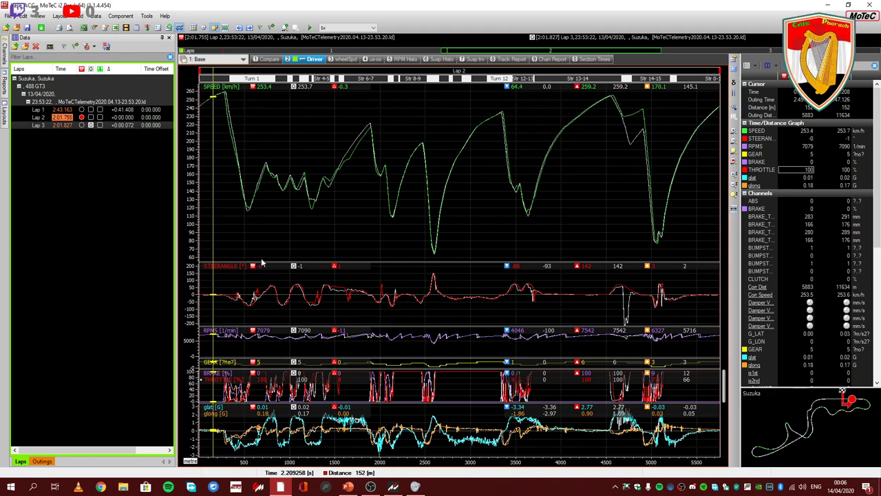
{"action": "left_click_drag", "start_coordinate": [213, 206], "coordinate": [235, 209]}
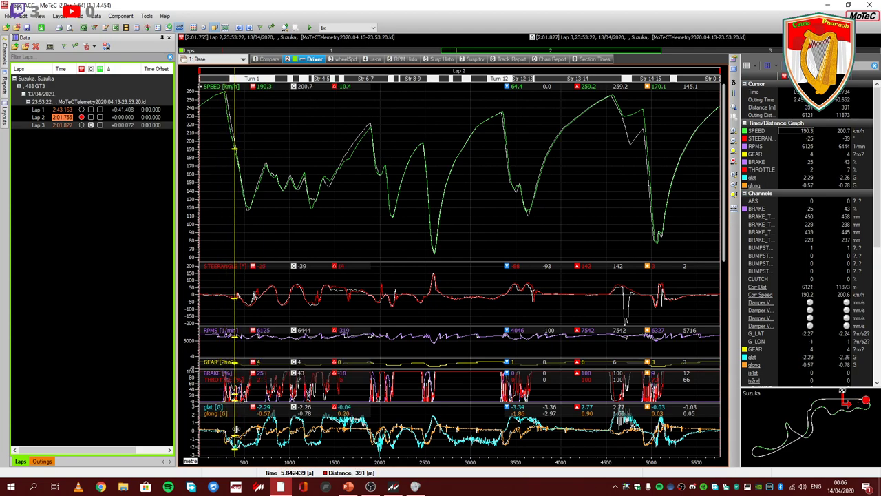
{"action": "left_click_drag", "start_coordinate": [235, 426], "coordinate": [253, 421]}
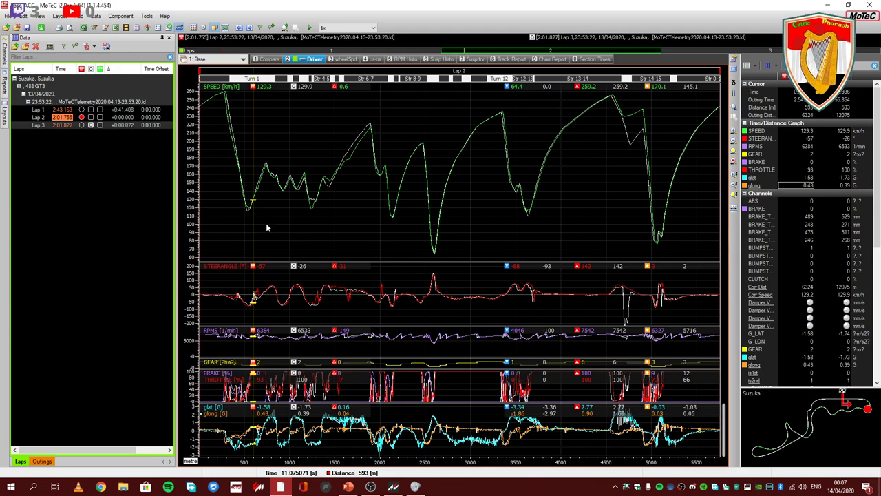
{"action": "left_click_drag", "start_coordinate": [265, 223], "coordinate": [296, 223]}
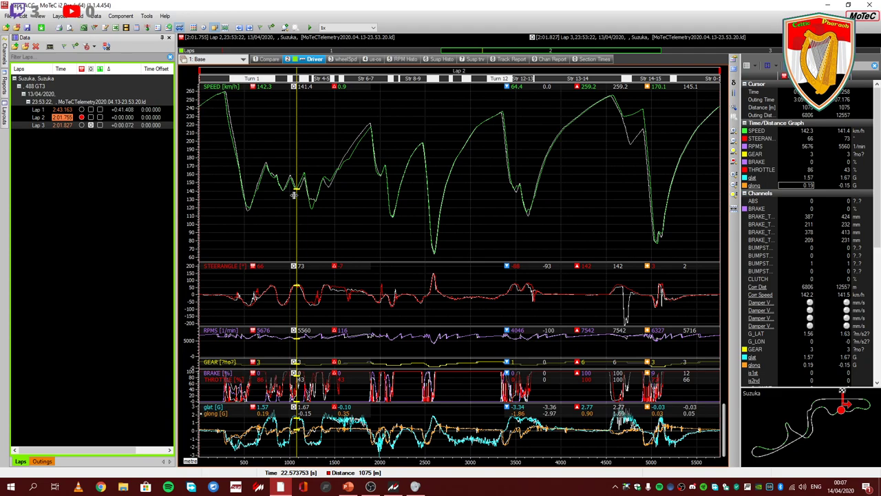
Step: Show the wheelSpd worksheet and remove the lap 3 overlay
{"action": "left_click", "coordinate": [351, 60]}
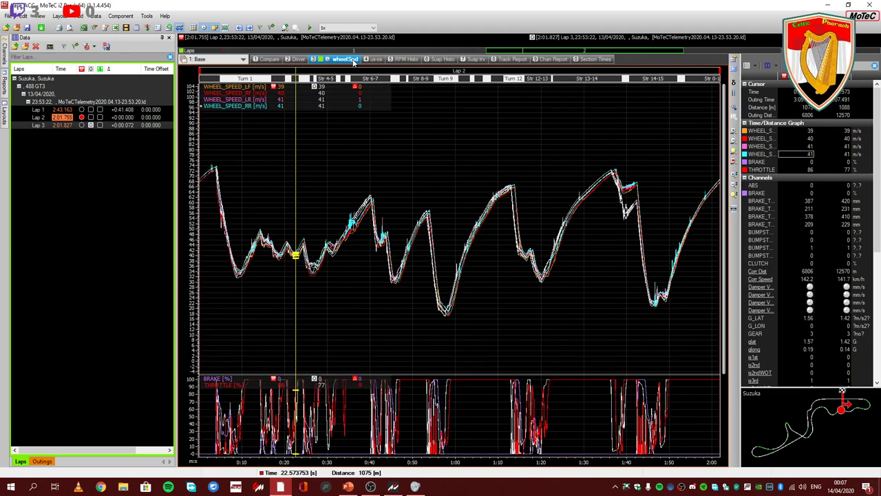
{"action": "left_click_drag", "start_coordinate": [387, 148], "coordinate": [296, 155]}
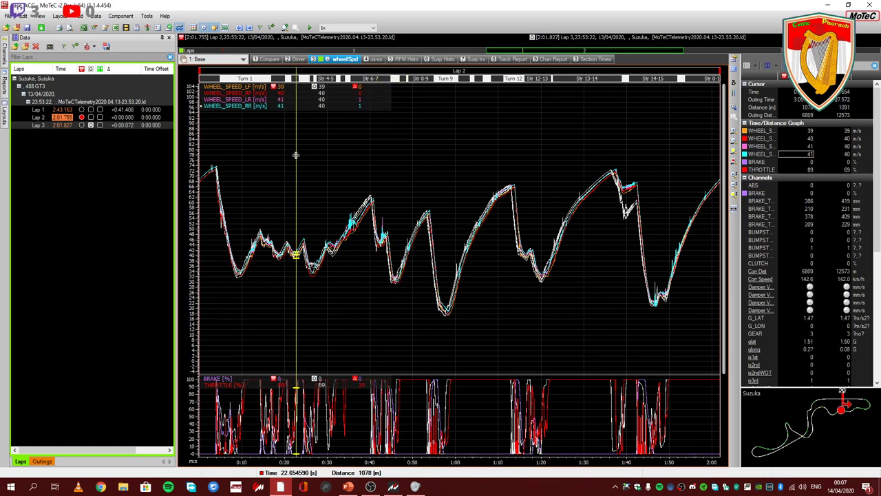
{"action": "left_click", "coordinate": [91, 125]}
Step: Examine lap 2's four wheel speeds from the lap start through Turn 1 to 642 m, and return the cursor to 0 m
{"action": "left_click_drag", "start_coordinate": [332, 238], "coordinate": [200, 236]}
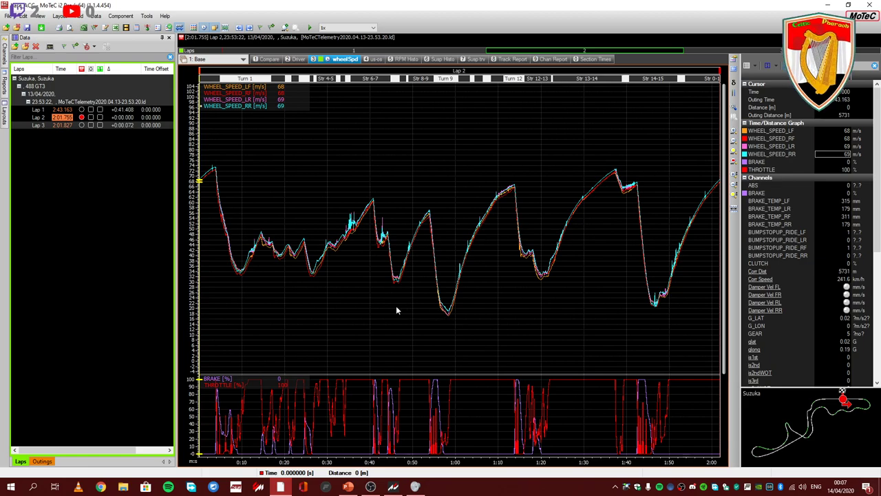
{"action": "left_click_drag", "start_coordinate": [221, 256], "coordinate": [252, 262]}
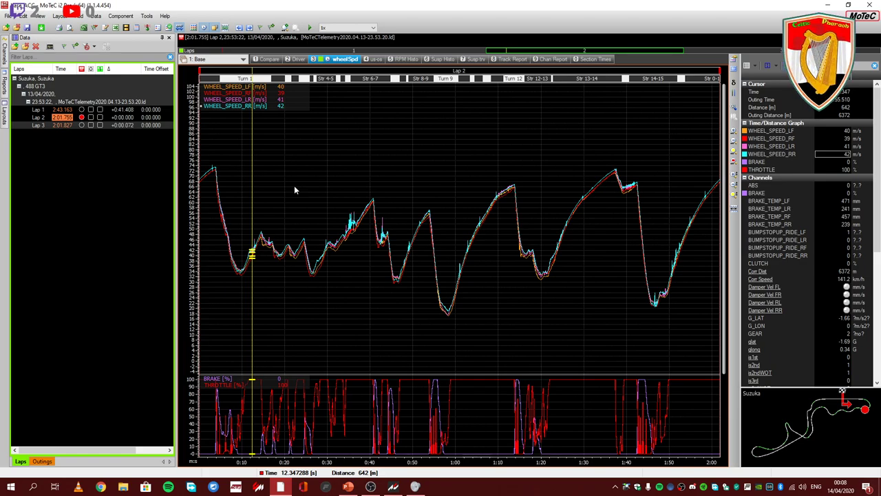
{"action": "left_click_drag", "start_coordinate": [323, 214], "coordinate": [200, 209]}
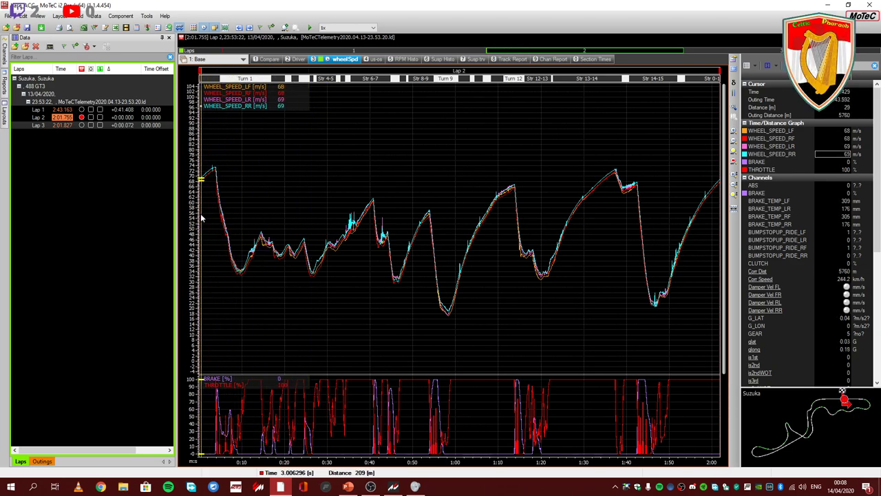
{"action": "right_click", "coordinate": [257, 196]}
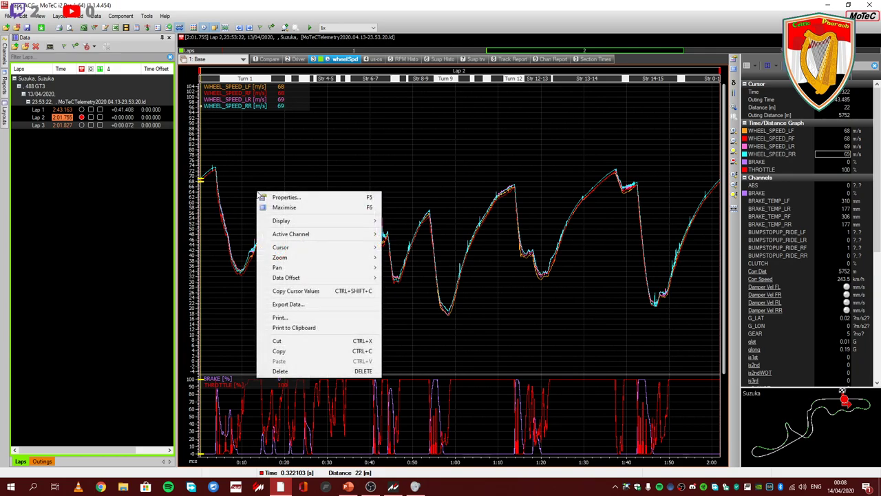
{"action": "left_click", "coordinate": [254, 172]}
{"action": "left_click_drag", "start_coordinate": [252, 169], "coordinate": [195, 187]}
{"action": "right_click", "coordinate": [243, 182]}
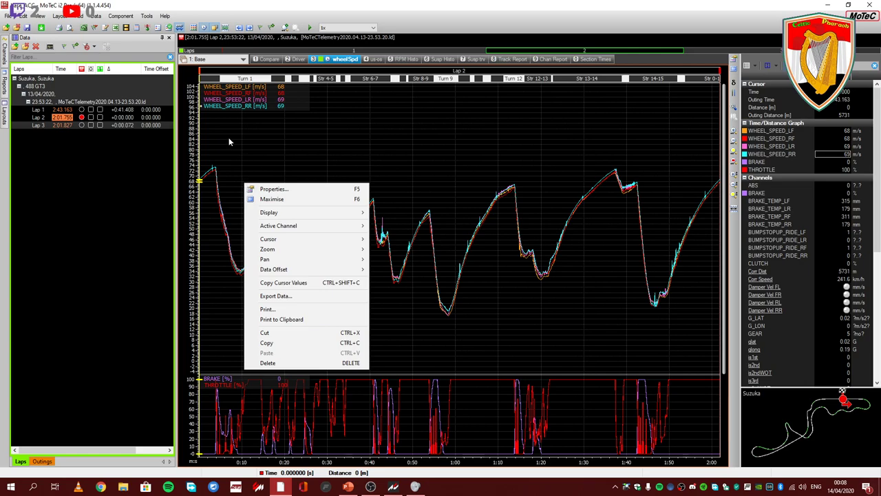
{"action": "left_click", "coordinate": [265, 131]}
{"action": "left_click", "coordinate": [266, 131]}
{"action": "left_click_drag", "start_coordinate": [273, 131], "coordinate": [197, 141]}
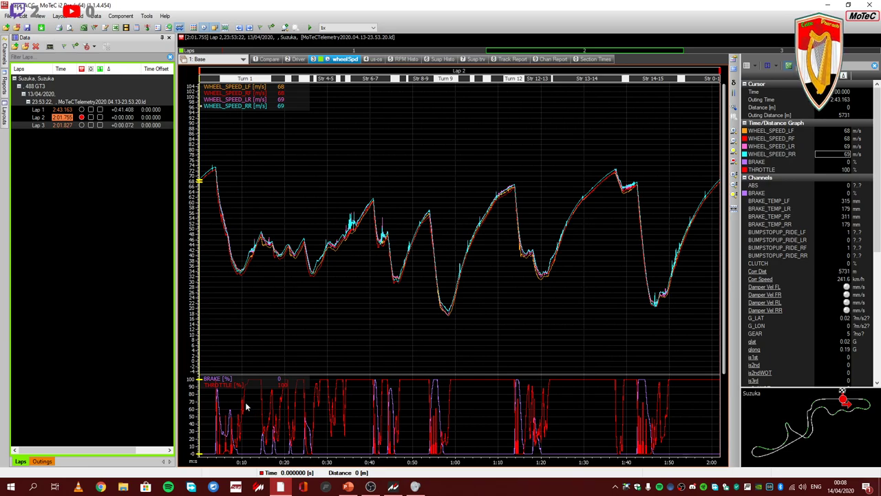
Step: Open the wheel speed graph's properties, review its two channel groups and add a new channel group
{"action": "right_click", "coordinate": [276, 146]}
{"action": "left_click", "coordinate": [286, 150]}
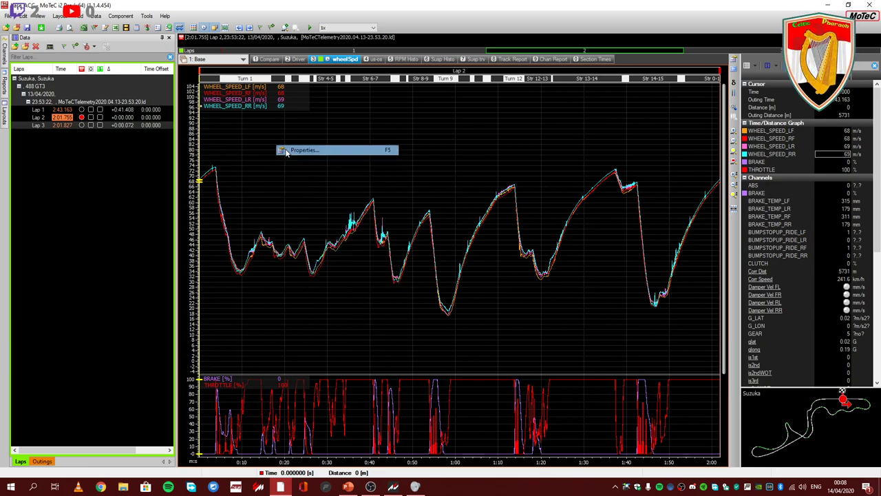
{"action": "left_click", "coordinate": [350, 172]}
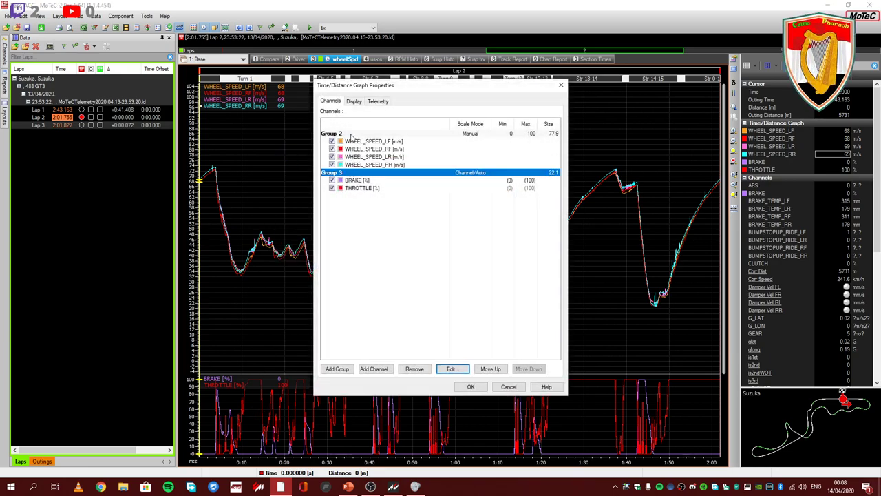
{"action": "left_click", "coordinate": [352, 134]}
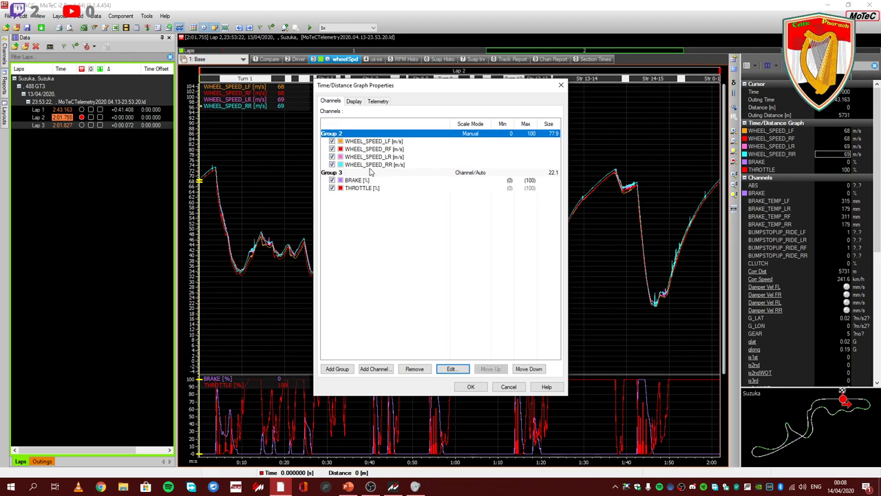
{"action": "left_click", "coordinate": [405, 173]}
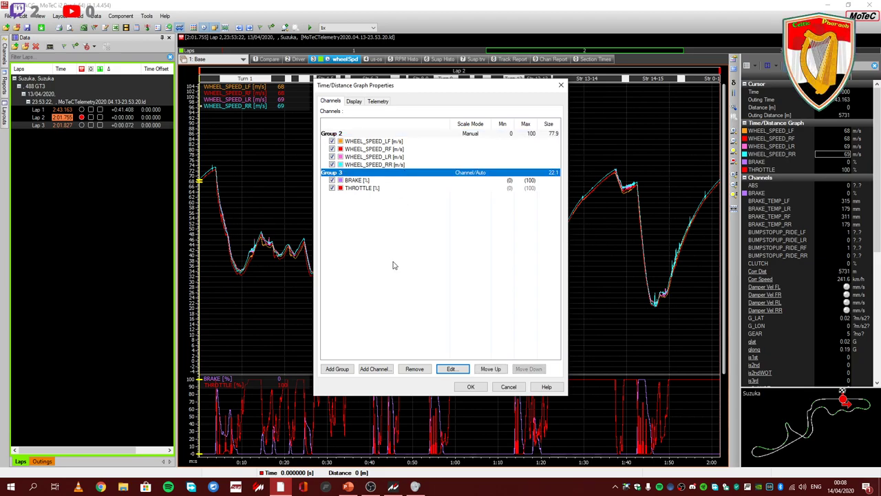
{"action": "left_click", "coordinate": [347, 370]}
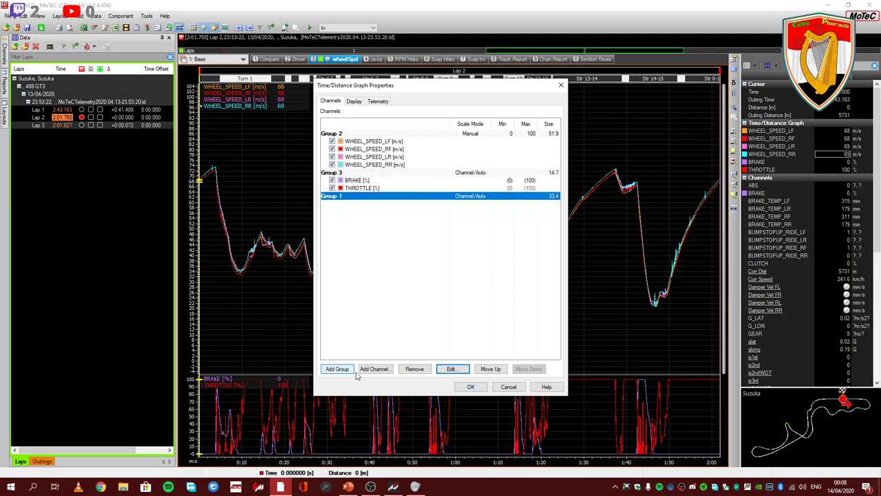
Step: Search the channel list for "abs" and add the ABS channel to Group 1 of the wheel speed graph
{"action": "left_click", "coordinate": [376, 369]}
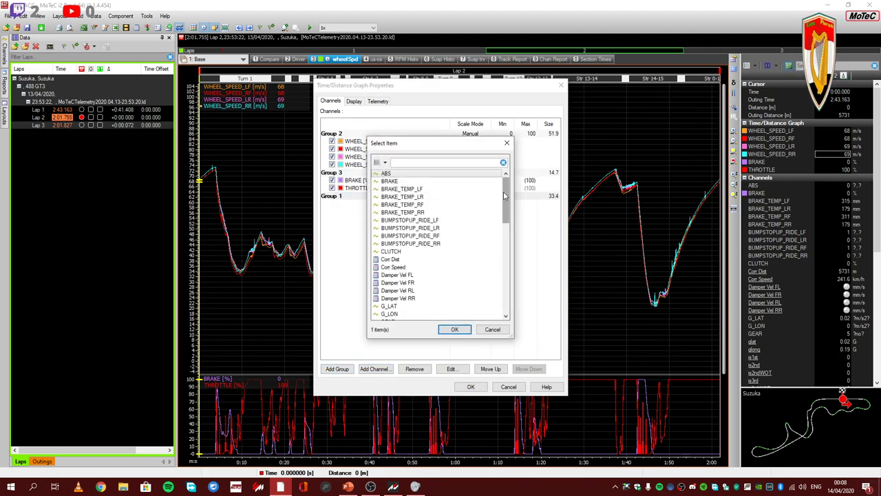
{"action": "left_click_drag", "start_coordinate": [505, 201], "coordinate": [513, 288]}
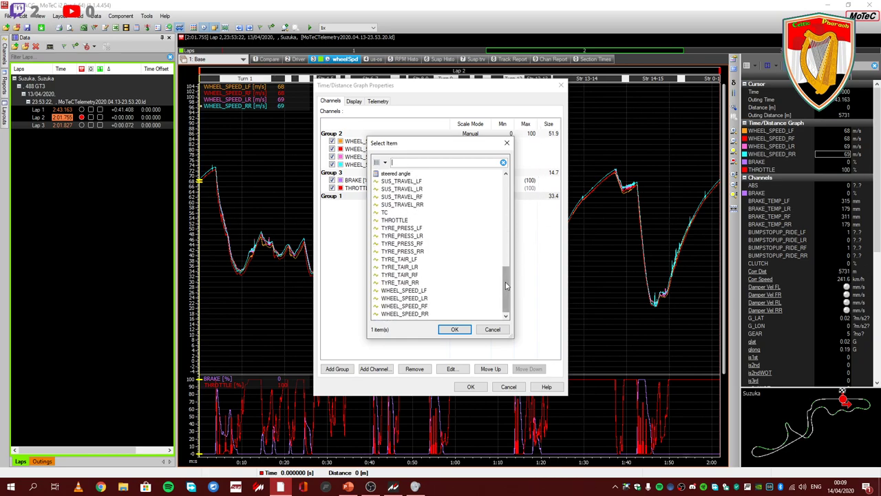
{"action": "left_click_drag", "start_coordinate": [507, 284], "coordinate": [507, 188]}
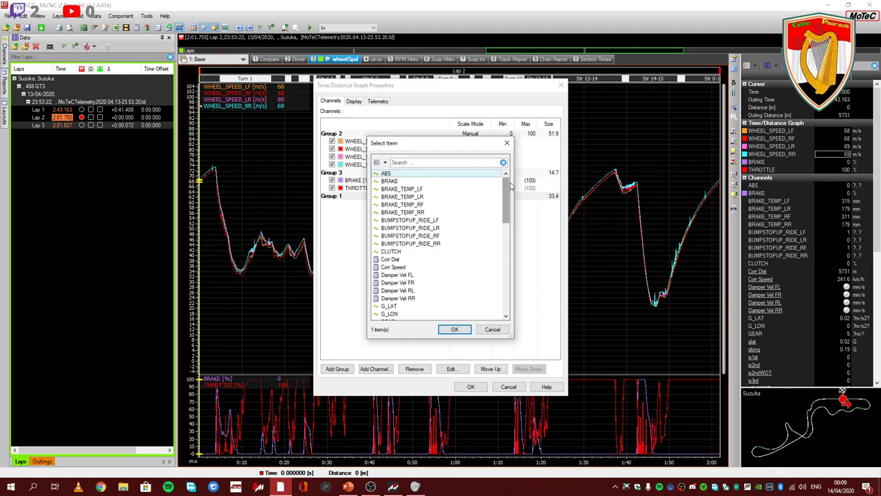
{"action": "mouse_move", "coordinate": [505, 189]}
{"action": "left_mouse_down"}
{"action": "mouse_move", "coordinate": [506, 272]}
{"action": "mouse_move", "coordinate": [506, 190]}
{"action": "left_mouse_up"}
{"action": "left_click", "coordinate": [446, 162]}
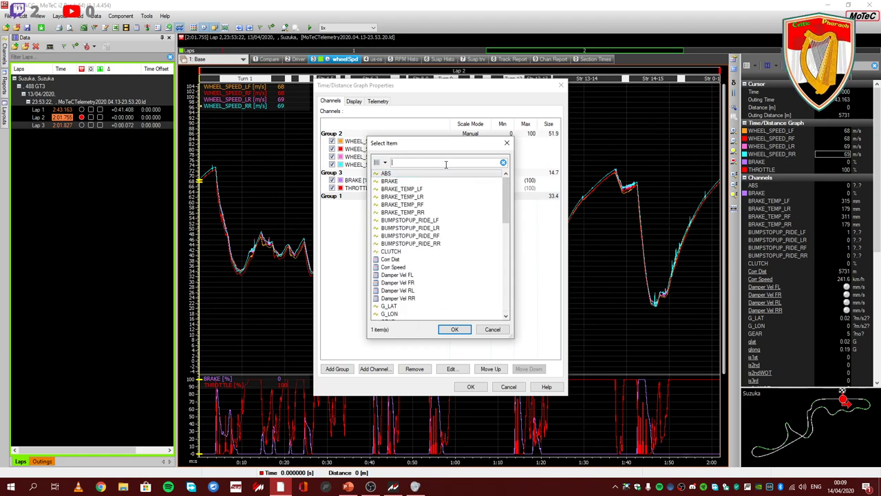
{"action": "type", "text": "abs"}
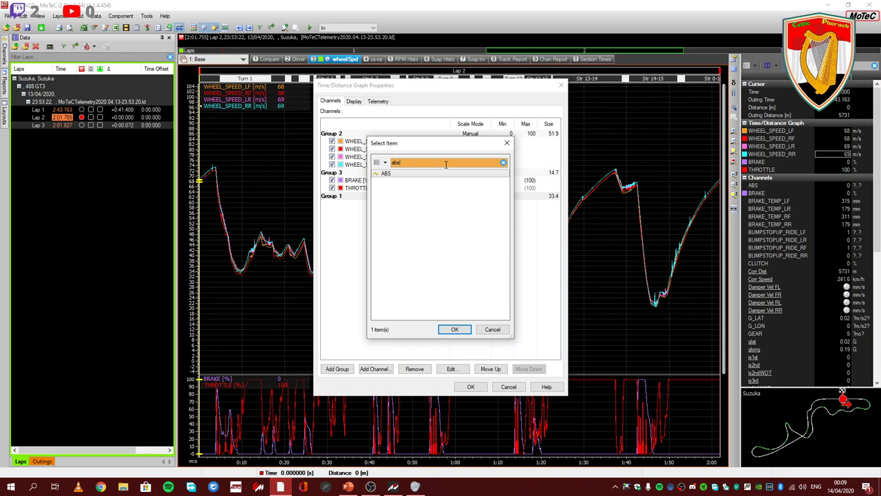
{"action": "left_click", "coordinate": [458, 330]}
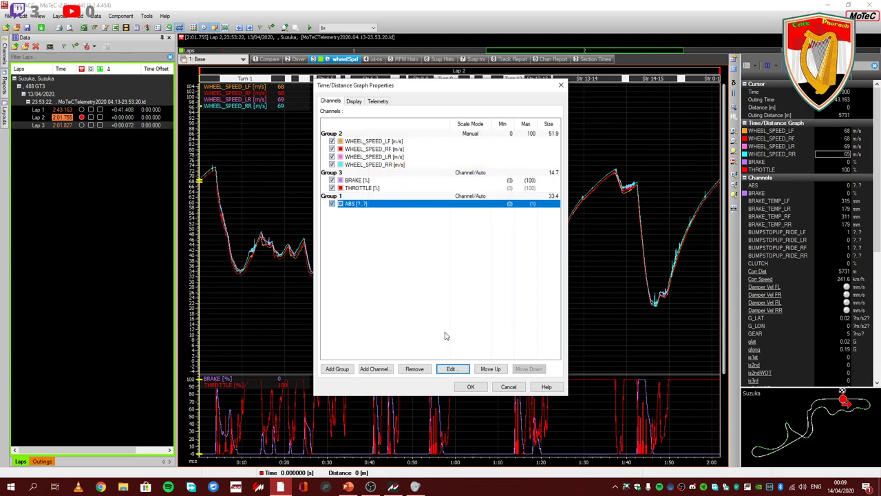
Step: Add the TC channel to Group 1 beside ABS and apply the graph properties
{"action": "left_click", "coordinate": [373, 368]}
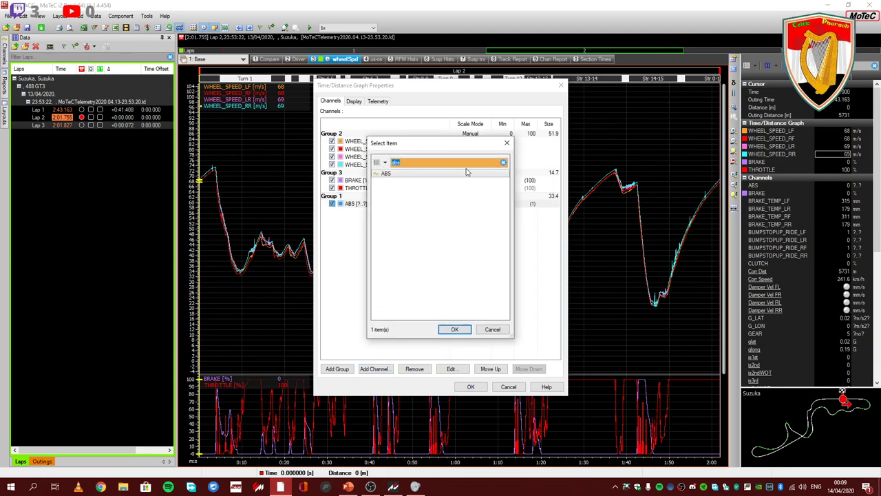
{"action": "left_click", "coordinate": [503, 163]}
{"action": "left_click_drag", "start_coordinate": [506, 199], "coordinate": [506, 288]}
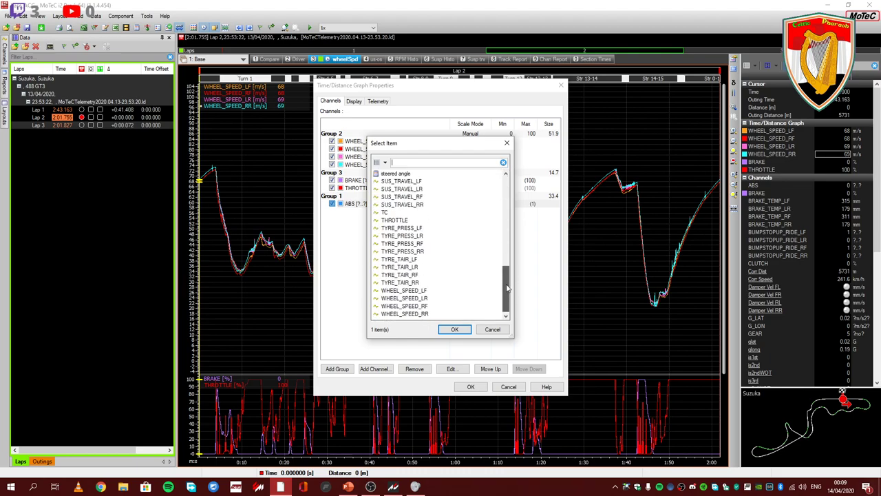
{"action": "left_click", "coordinate": [389, 212]}
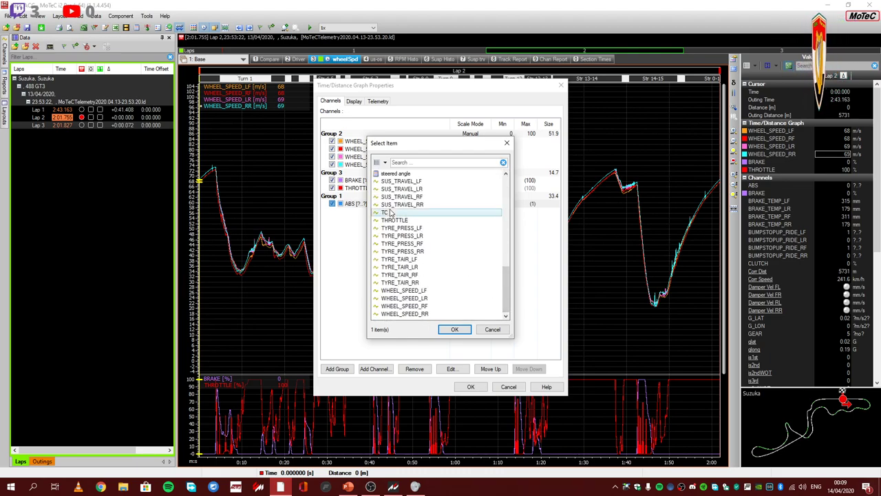
{"action": "left_click", "coordinate": [454, 329]}
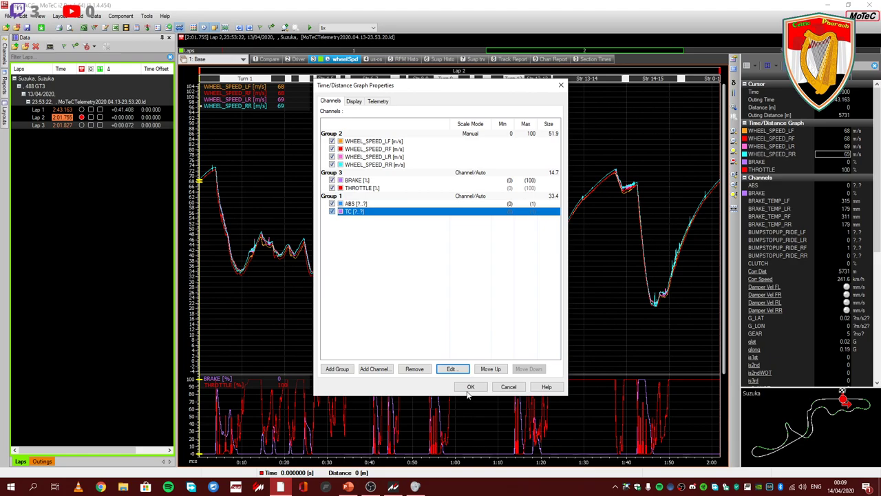
{"action": "left_click", "coordinate": [471, 387]}
Step: Compare ABS and TC activity with the wheel speeds around 633 m in Turn 1, and move the cursor on to 1293 m
{"action": "left_click", "coordinate": [268, 391]}
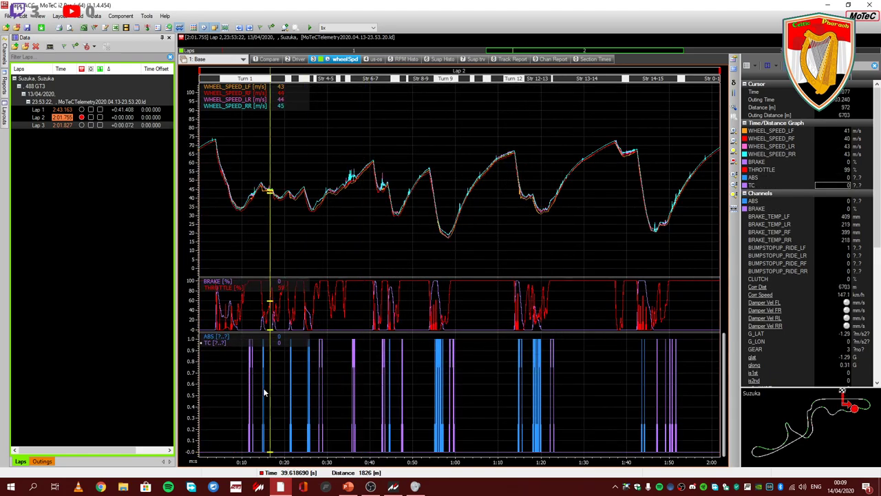
{"action": "mouse_move", "coordinate": [263, 388]}
{"action": "left_mouse_down"}
{"action": "mouse_move", "coordinate": [238, 387]}
{"action": "mouse_move", "coordinate": [252, 390]}
{"action": "left_mouse_up"}
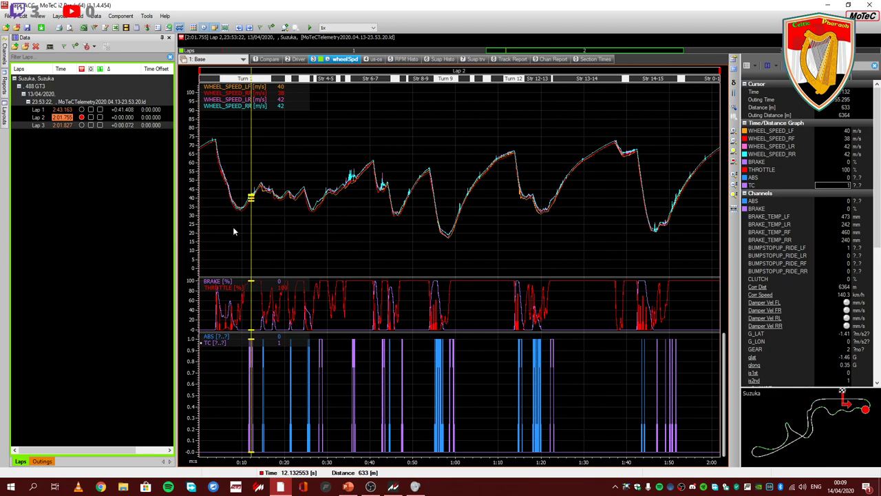
{"action": "left_click_drag", "start_coordinate": [275, 213], "coordinate": [250, 229]}
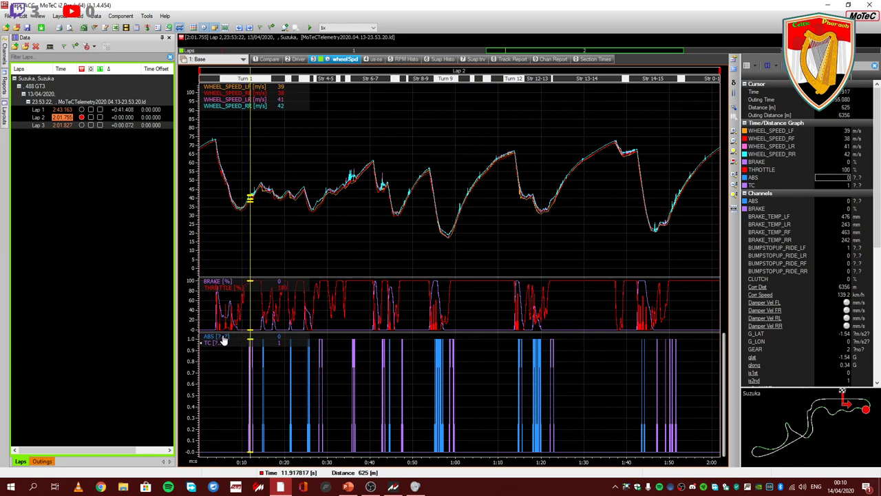
{"action": "left_click_drag", "start_coordinate": [253, 161], "coordinate": [253, 355]}
{"action": "scroll", "coordinate": [259, 363], "scroll_direction": "up", "scroll_amount": 4}
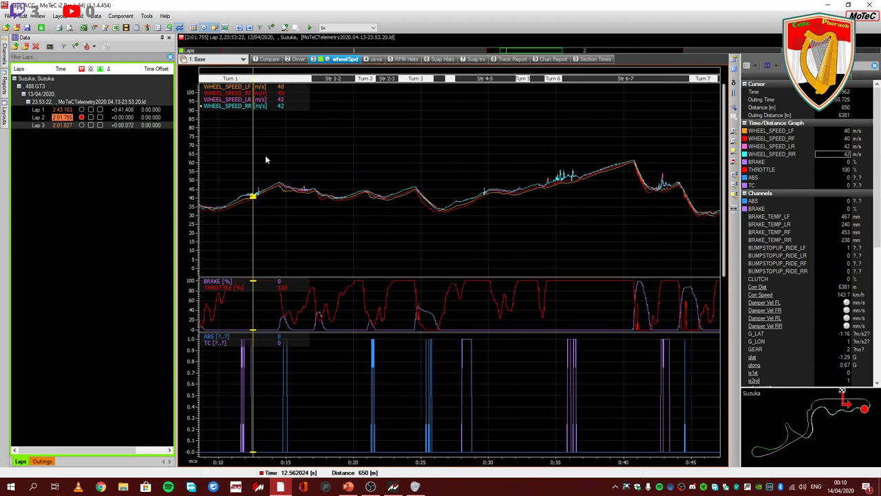
{"action": "left_click_drag", "start_coordinate": [265, 160], "coordinate": [465, 179]}
Step: Regenerate the Suzuka track from lap 2 using Lateral G & Speed with the lateral G channel inverted, and check the map at 1010 m
{"action": "left_click", "coordinate": [154, 16]}
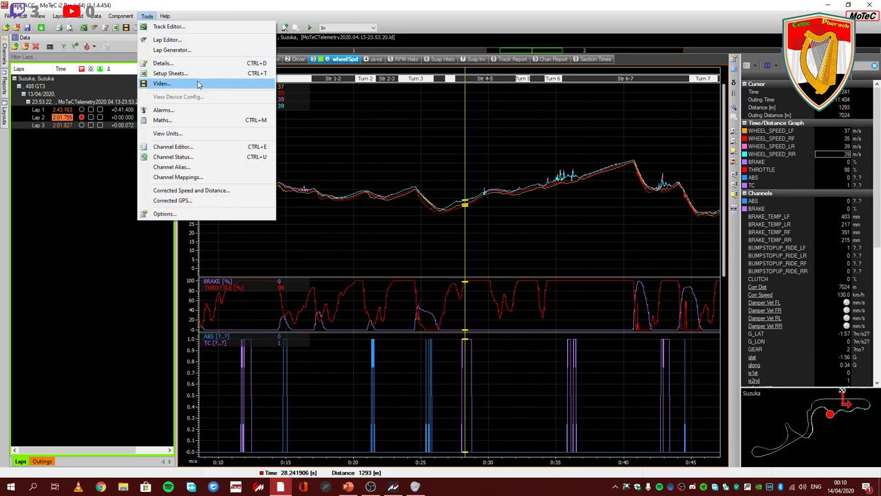
{"action": "left_click", "coordinate": [203, 27]}
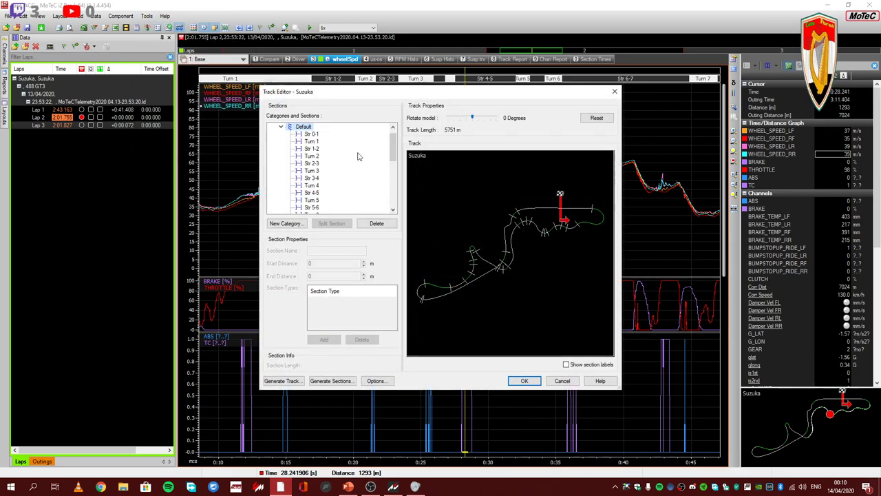
{"action": "left_click", "coordinate": [282, 381]}
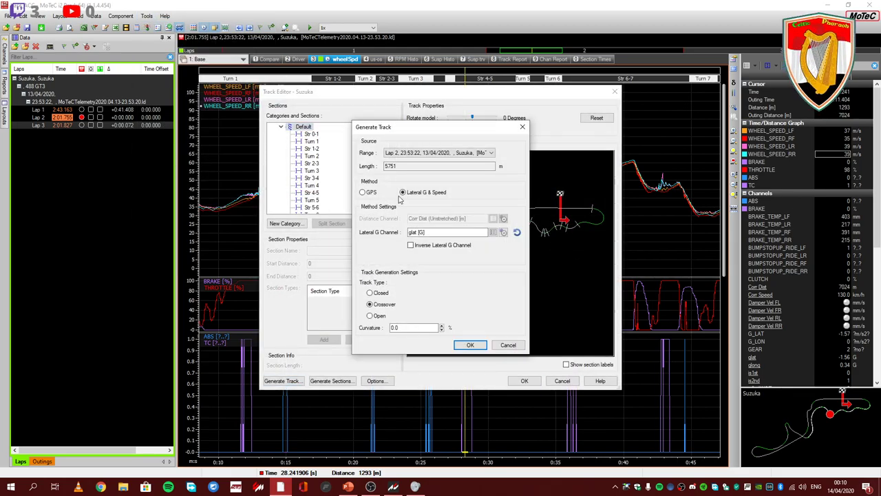
{"action": "left_click", "coordinate": [470, 345]}
{"action": "left_click", "coordinate": [518, 380]}
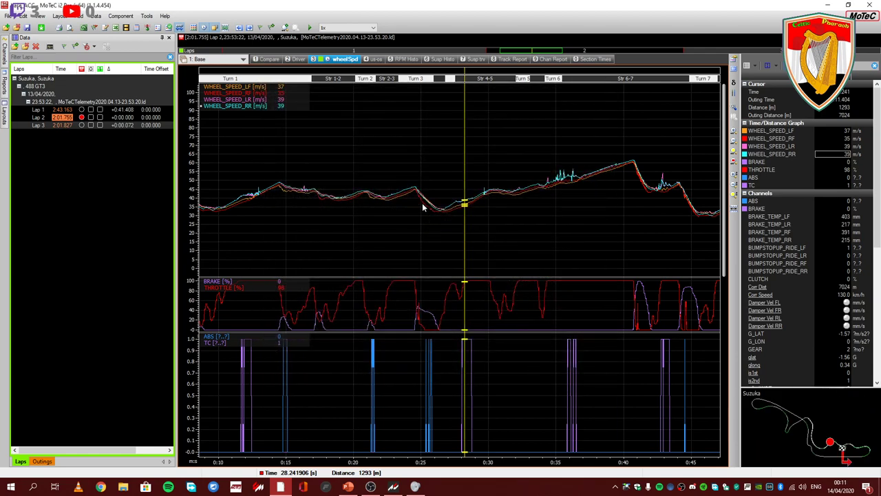
{"action": "mouse_move", "coordinate": [374, 151]}
{"action": "left_mouse_down"}
{"action": "mouse_move", "coordinate": [713, 147]}
{"action": "mouse_move", "coordinate": [230, 146]}
{"action": "mouse_move", "coordinate": [366, 146]}
{"action": "left_mouse_up"}
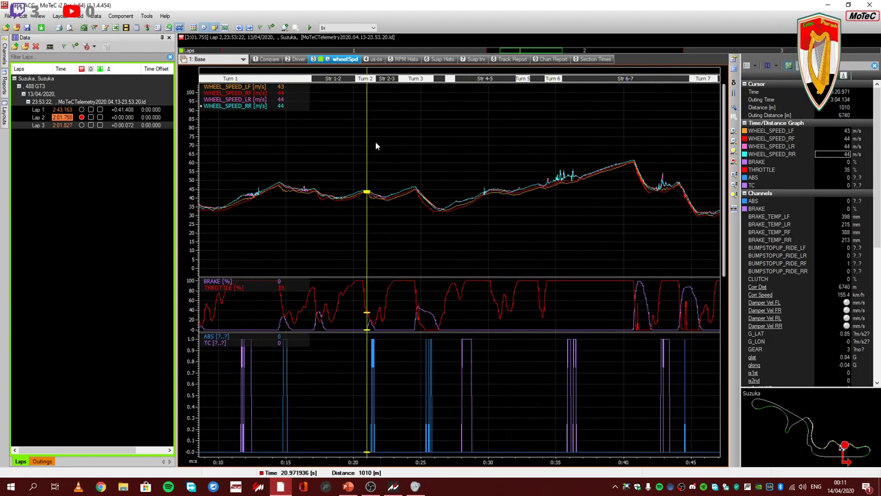
{"action": "right_click", "coordinate": [402, 141]}
{"action": "left_click", "coordinate": [413, 151]}
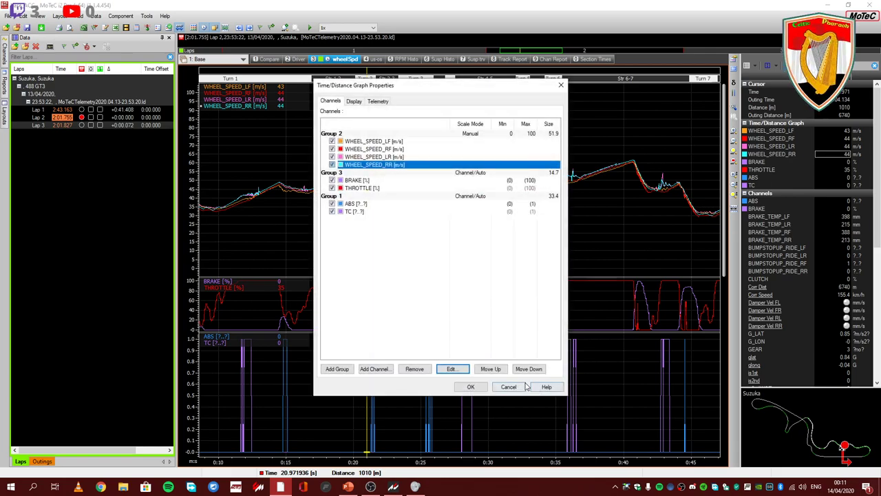
{"action": "left_click", "coordinate": [499, 385]}
Step: Regenerate the Suzuka track from lap 2 with the lateral G inversion turned off
{"action": "left_click", "coordinate": [148, 17]}
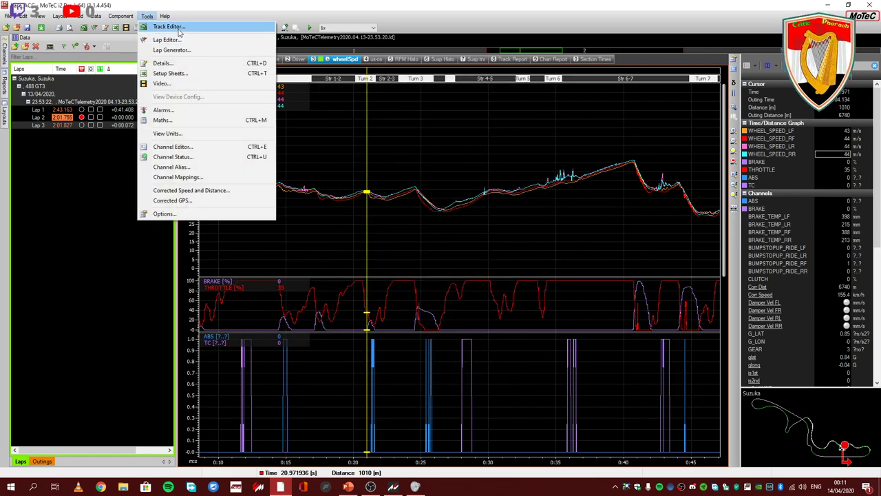
{"action": "left_click", "coordinate": [170, 25]}
{"action": "left_click", "coordinate": [284, 382]}
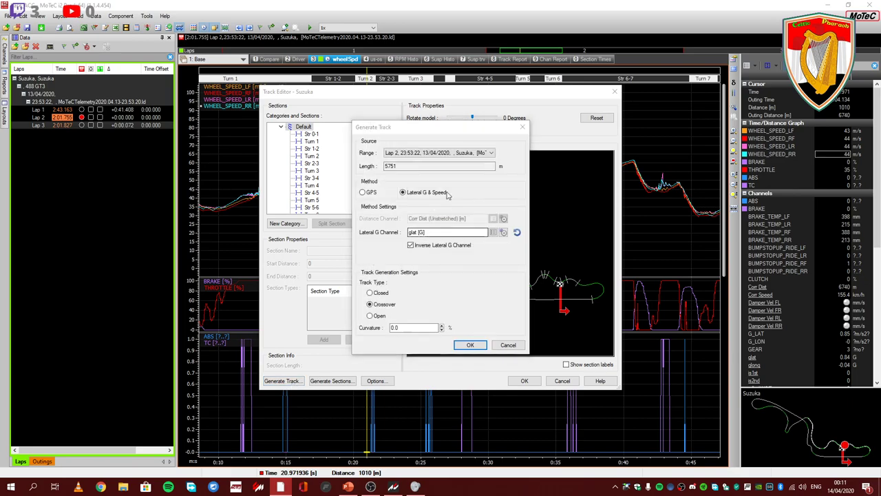
{"action": "left_click", "coordinate": [470, 345]}
{"action": "left_click", "coordinate": [524, 381]}
Step: Follow the wheel speeds and track map to 1937 m, show the whole lap, and bring the cursor back via 1486 m to 0 m
{"action": "left_click_drag", "start_coordinate": [384, 137], "coordinate": [535, 117]}
{"action": "left_click_drag", "start_coordinate": [526, 116], "coordinate": [645, 119]}
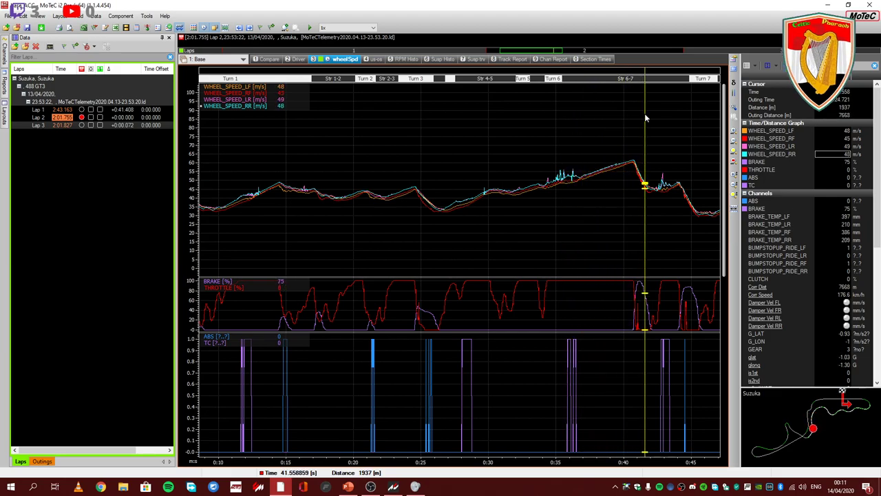
{"action": "left_click", "coordinate": [593, 53]}
{"action": "left_click_drag", "start_coordinate": [375, 162], "coordinate": [339, 172]}
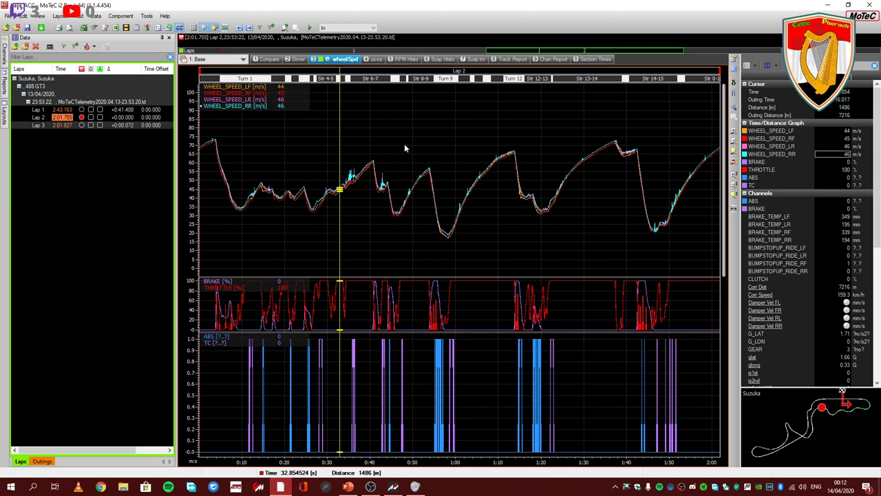
{"action": "left_click_drag", "start_coordinate": [404, 143], "coordinate": [199, 171]}
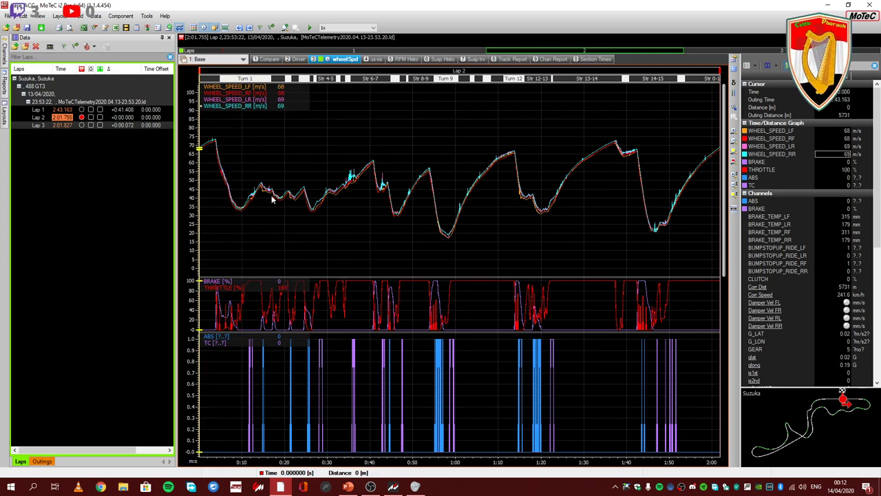
Step: Examine wheel speeds, brake, throttle, ABS and TC through Turn 1, moving the cursor through 399 m, 389 m, 610 m and 626 m to 772 m
{"action": "scroll", "coordinate": [242, 221], "scroll_direction": "up", "scroll_amount": 5}
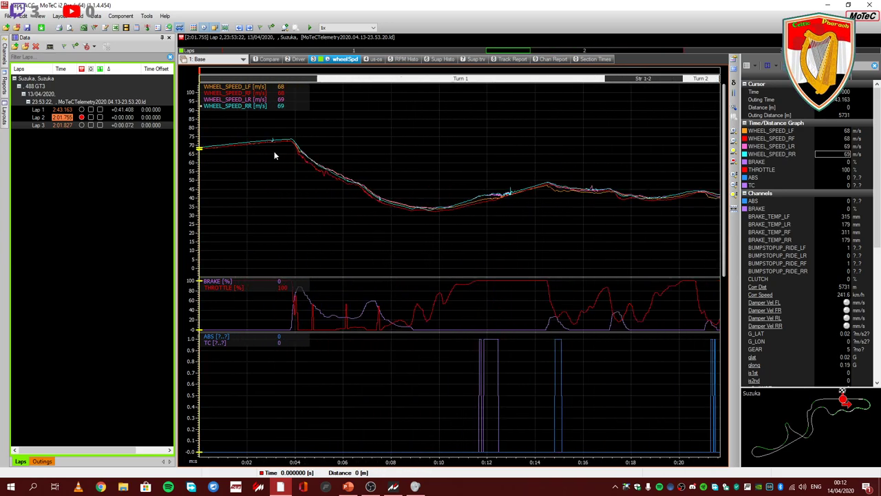
{"action": "scroll", "coordinate": [274, 155], "scroll_direction": "down", "scroll_amount": 3}
{"action": "scroll", "coordinate": [314, 208], "scroll_direction": "down", "scroll_amount": 2}
{"action": "scroll", "coordinate": [313, 203], "scroll_direction": "up", "scroll_amount": 2}
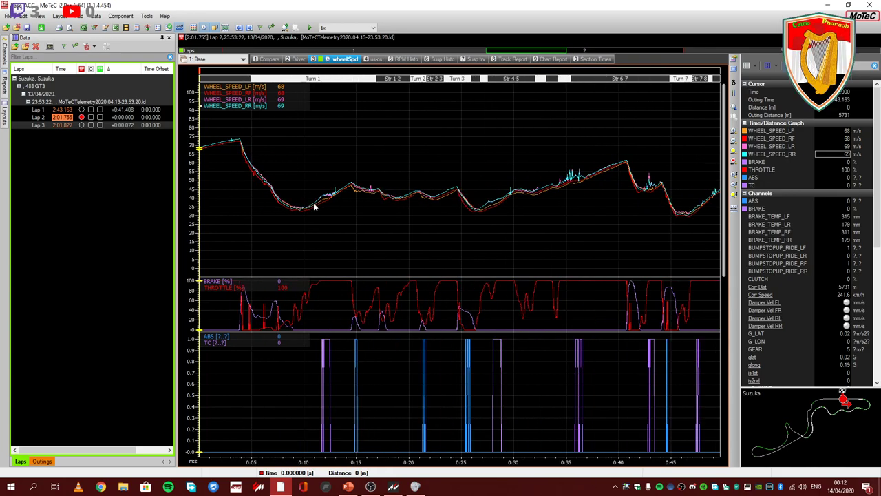
{"action": "left_click_drag", "start_coordinate": [249, 208], "coordinate": [311, 241]}
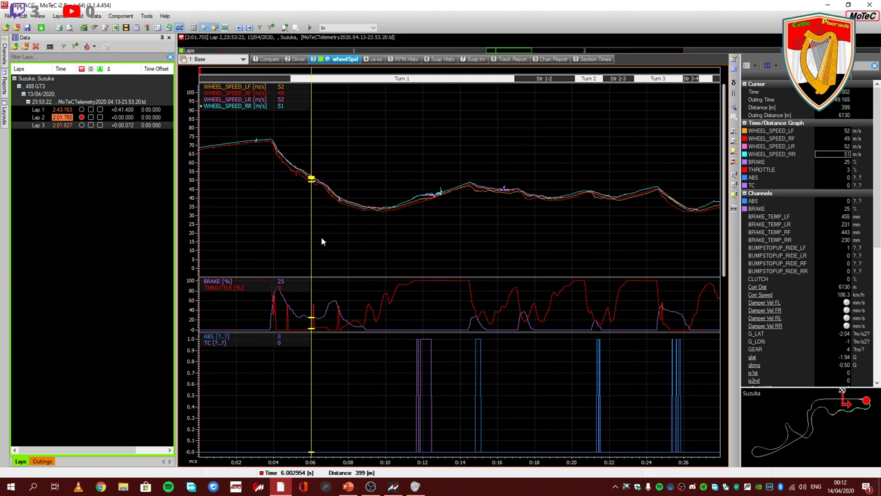
{"action": "mouse_move", "coordinate": [292, 219]}
{"action": "left_mouse_down"}
{"action": "mouse_move", "coordinate": [278, 219]}
{"action": "mouse_move", "coordinate": [308, 220]}
{"action": "left_mouse_up"}
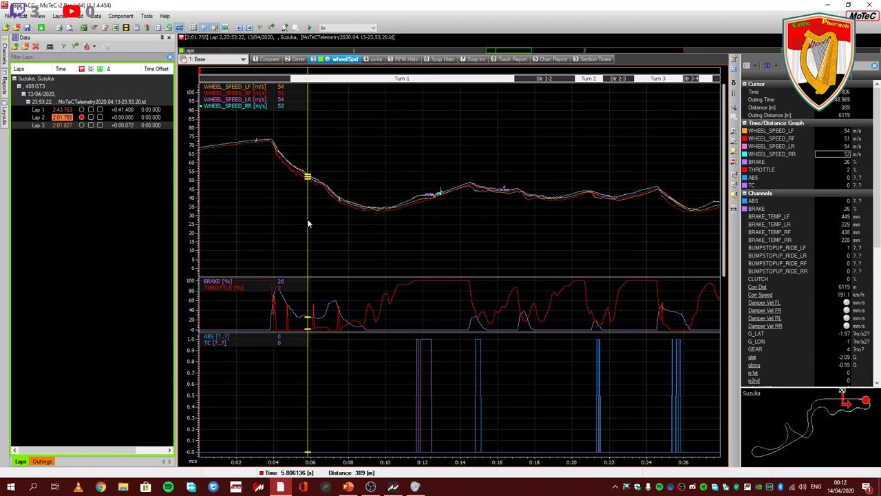
{"action": "left_click_drag", "start_coordinate": [308, 223], "coordinate": [414, 241]}
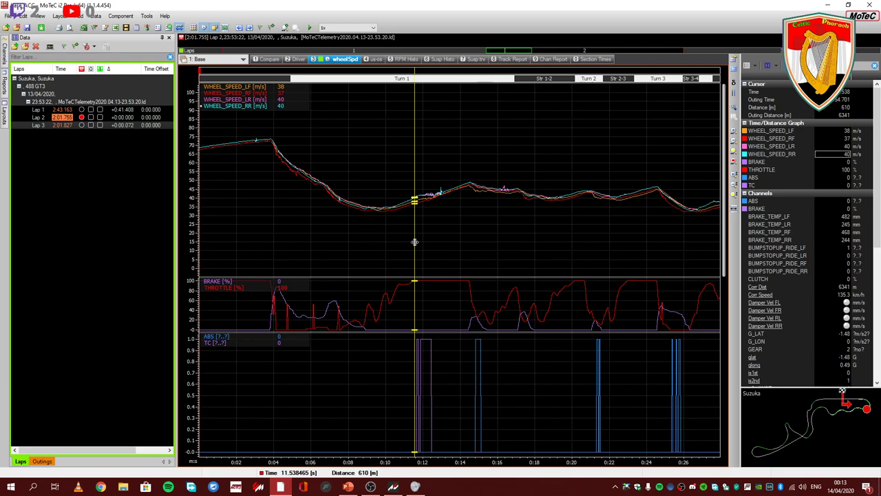
{"action": "mouse_move", "coordinate": [423, 236]}
{"action": "left_mouse_down"}
{"action": "mouse_move", "coordinate": [393, 238]}
{"action": "mouse_move", "coordinate": [422, 235]}
{"action": "left_mouse_up"}
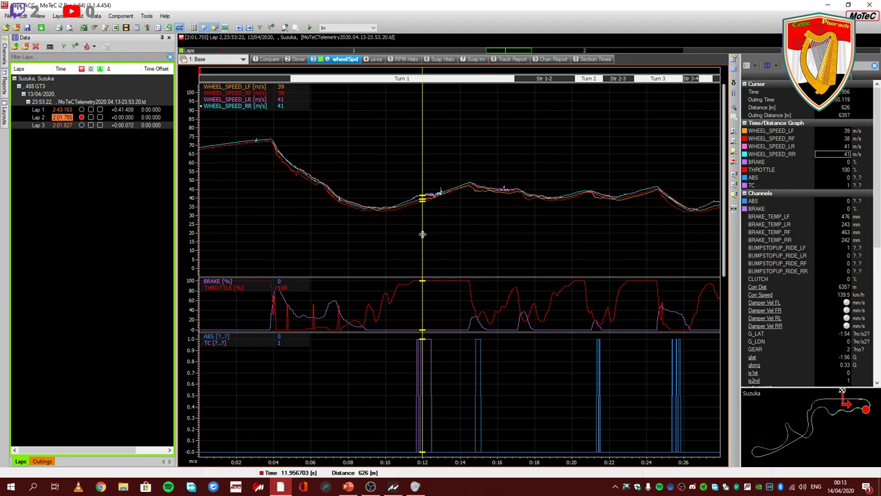
{"action": "left_click_drag", "start_coordinate": [422, 234], "coordinate": [485, 235]}
Step: Examine wheel slip against TC and ABS activity at 1646 m, 2111 m and 2073 m around Turns 6 and 7, and show the whole lap again
{"action": "scroll", "coordinate": [549, 52], "scroll_direction": "down", "scroll_amount": 3}
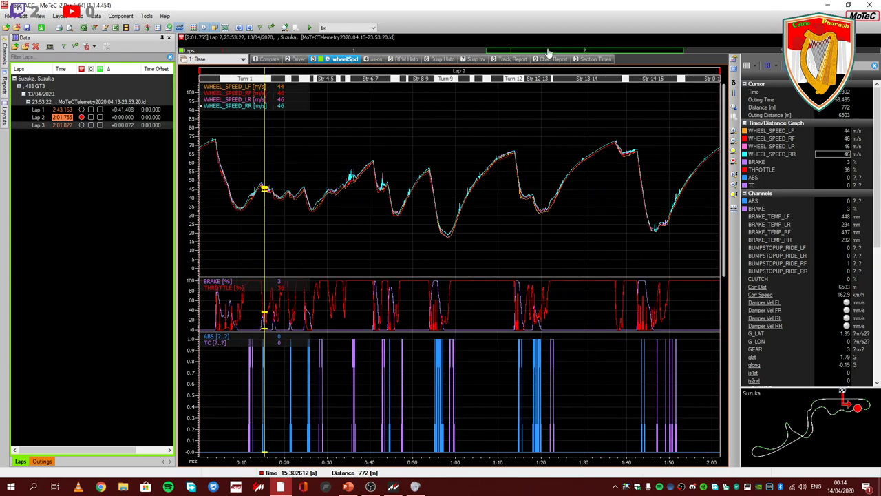
{"action": "left_click_drag", "start_coordinate": [265, 197], "coordinate": [379, 221]}
{"action": "scroll", "coordinate": [349, 205], "scroll_direction": "up", "scroll_amount": 4}
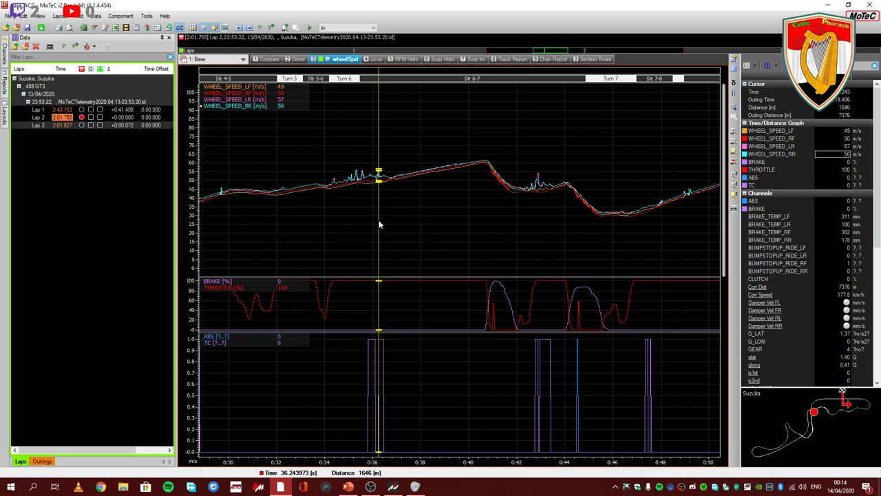
{"action": "mouse_move", "coordinate": [380, 225]}
{"action": "left_mouse_down"}
{"action": "mouse_move", "coordinate": [356, 222]}
{"action": "mouse_move", "coordinate": [395, 225]}
{"action": "mouse_move", "coordinate": [356, 224]}
{"action": "mouse_move", "coordinate": [369, 222]}
{"action": "left_mouse_up"}
{"action": "left_click_drag", "start_coordinate": [451, 219], "coordinate": [604, 240]}
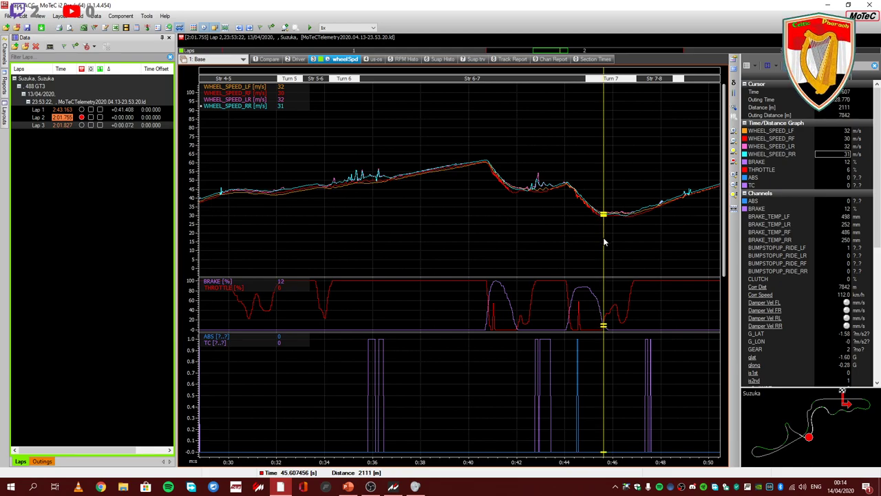
{"action": "left_click_drag", "start_coordinate": [605, 241], "coordinate": [588, 227]}
{"action": "scroll", "coordinate": [574, 238], "scroll_direction": "up", "scroll_amount": 3}
{"action": "left_click", "coordinate": [584, 54]}
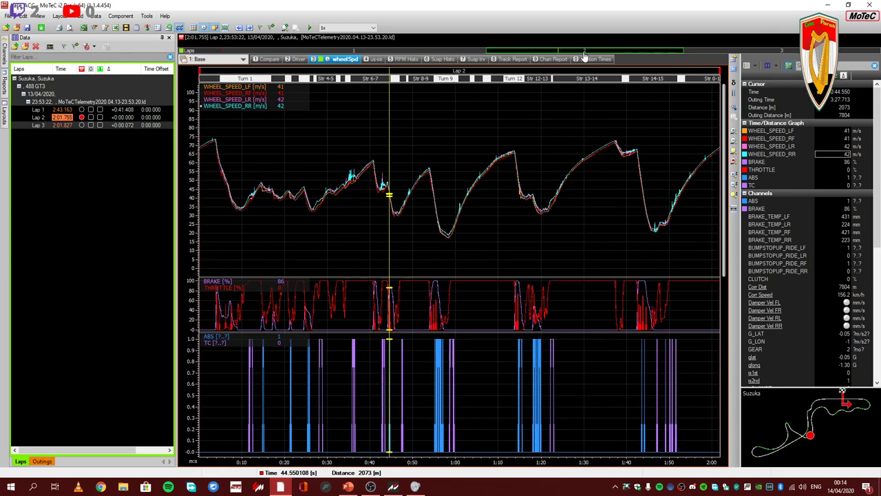
Step: Compare wheel speeds with brake, throttle, ABS and TC at 2195 m, 473 m, 485 m and 1170 m
{"action": "left_click_drag", "start_coordinate": [406, 196], "coordinate": [406, 214]}
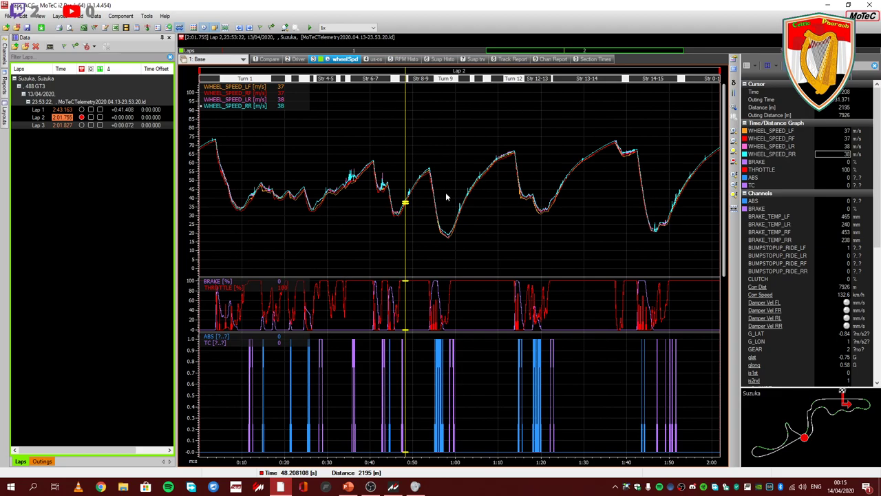
{"action": "left_click_drag", "start_coordinate": [422, 184], "coordinate": [232, 217]}
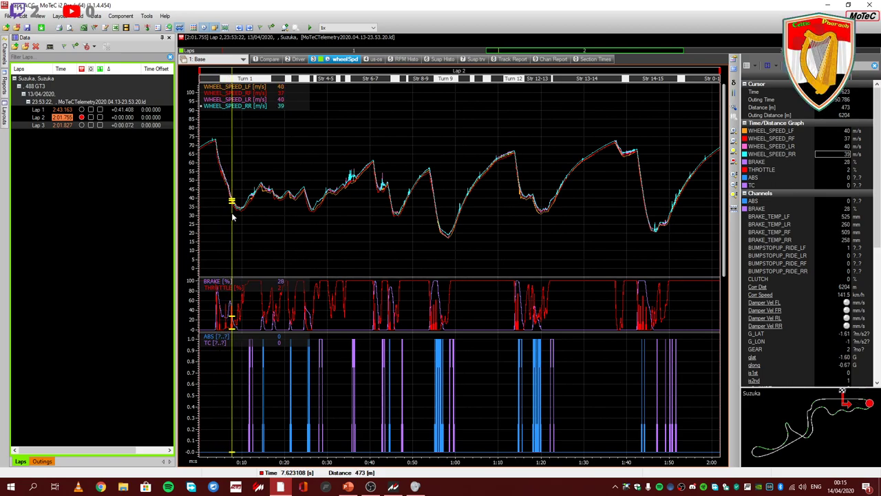
{"action": "left_click_drag", "start_coordinate": [232, 215], "coordinate": [235, 216]}
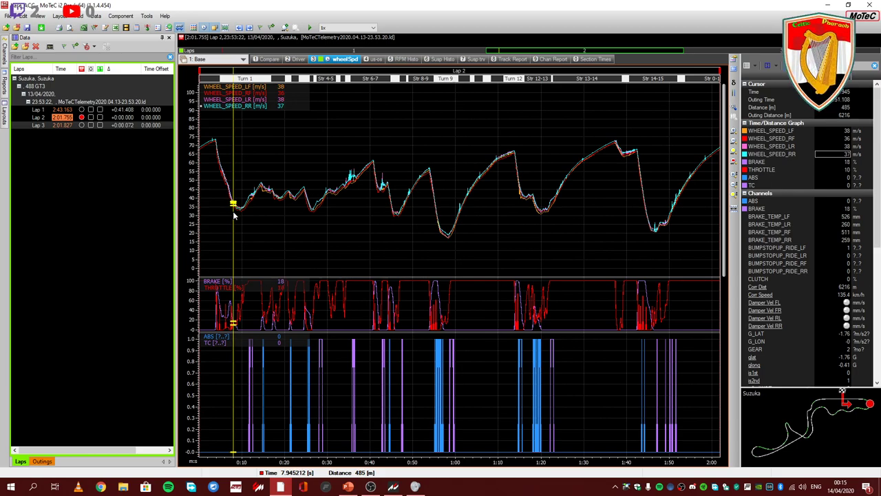
{"action": "left_click_drag", "start_coordinate": [234, 215], "coordinate": [305, 211]}
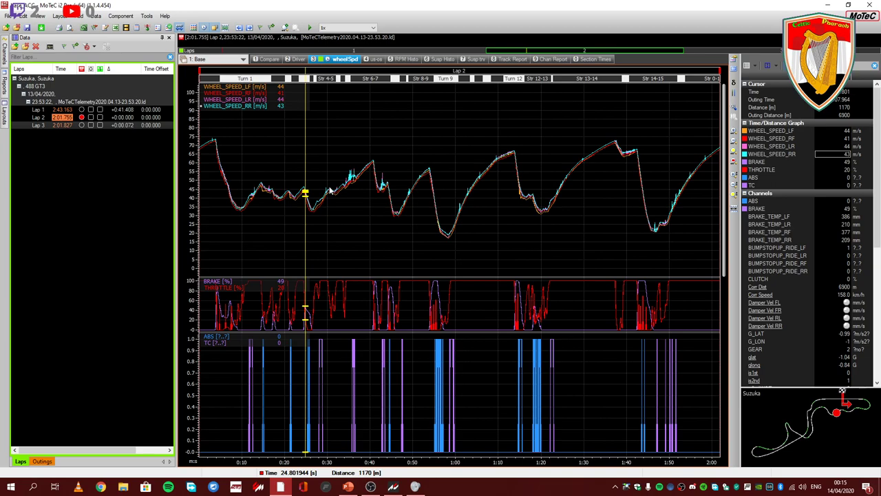
Step: Show the us-os worksheet, make SPEED the active channel, and bring the cursor back to 0 m
{"action": "left_click", "coordinate": [378, 61]}
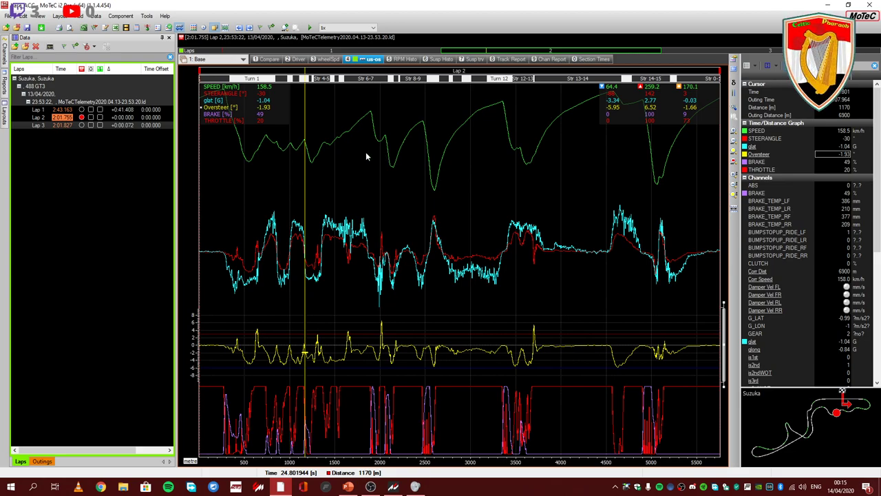
{"action": "left_click_drag", "start_coordinate": [359, 162], "coordinate": [238, 257]}
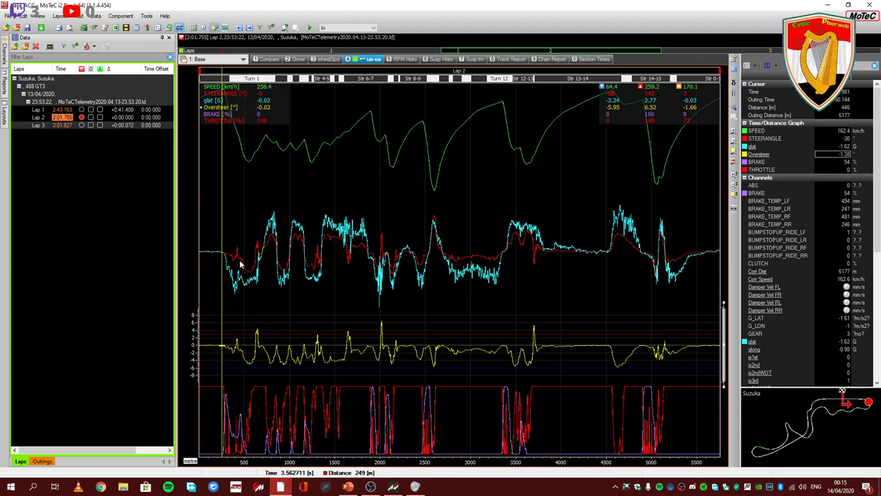
{"action": "left_click", "coordinate": [219, 88]}
{"action": "left_click_drag", "start_coordinate": [238, 136], "coordinate": [193, 157]}
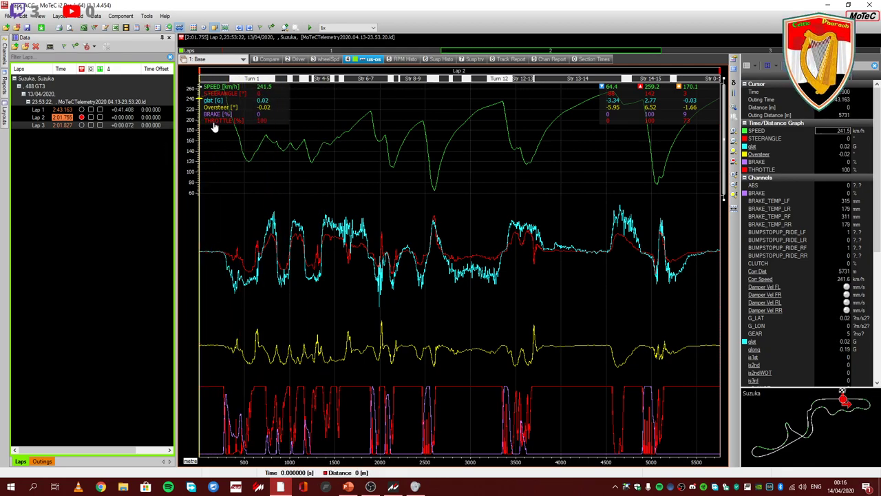
Step: Activate STEERANGLE, move the cursor to 482 m in Turn 1, and make glat the active channel
{"action": "left_click", "coordinate": [216, 98]}
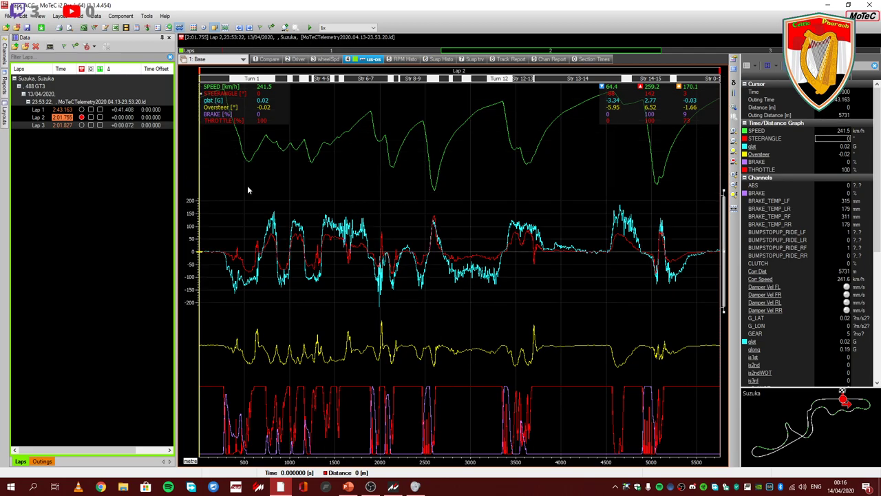
{"action": "mouse_move", "coordinate": [247, 185]}
{"action": "left_mouse_down"}
{"action": "mouse_move", "coordinate": [265, 188]}
{"action": "mouse_move", "coordinate": [242, 190]}
{"action": "left_mouse_up"}
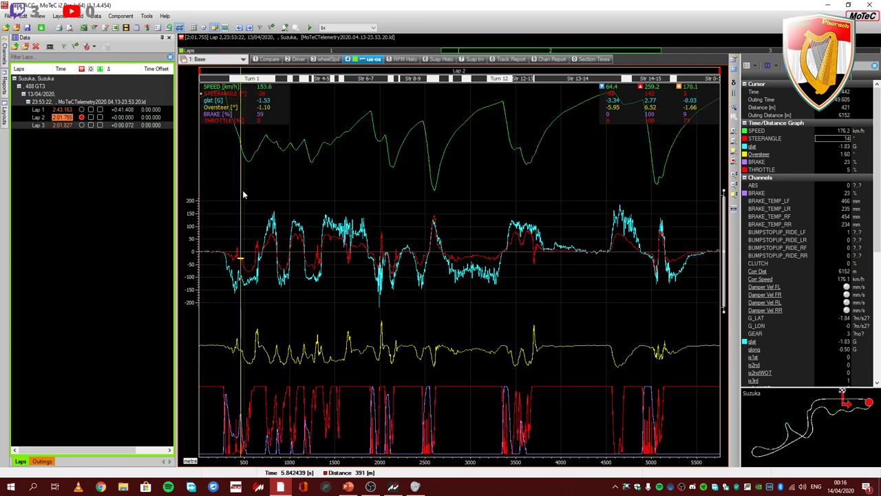
{"action": "left_click", "coordinate": [215, 100]}
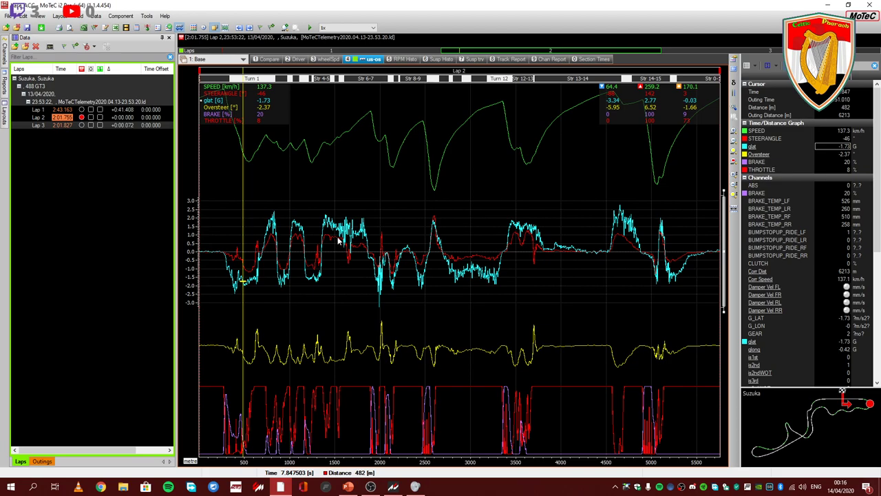
Step: Compare lateral G with steering angle around the lap at 1547 m, 1557 m, 882 m, 4468 m and 4027 m
{"action": "left_click_drag", "start_coordinate": [241, 233], "coordinate": [340, 276]}
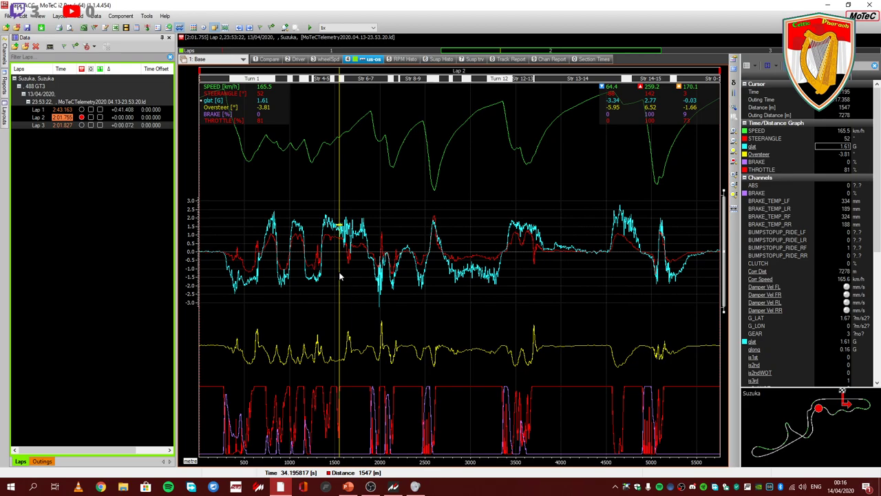
{"action": "left_click", "coordinate": [341, 278]}
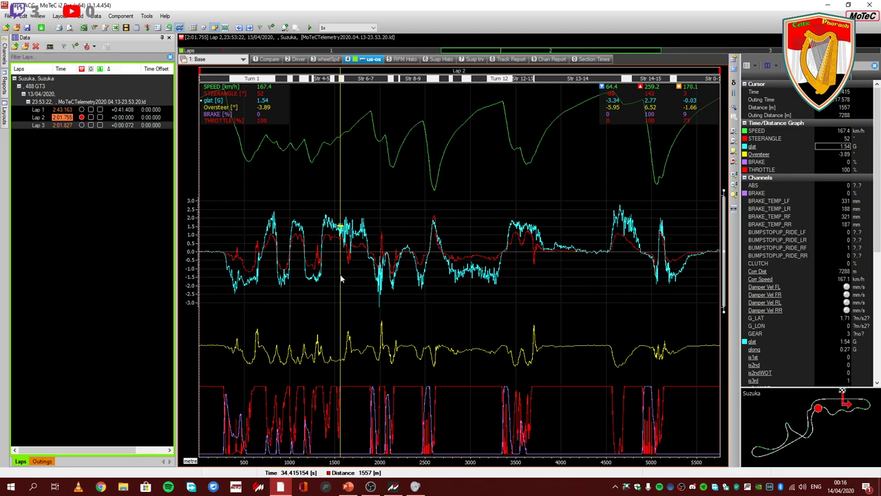
{"action": "left_click_drag", "start_coordinate": [340, 278], "coordinate": [278, 276]}
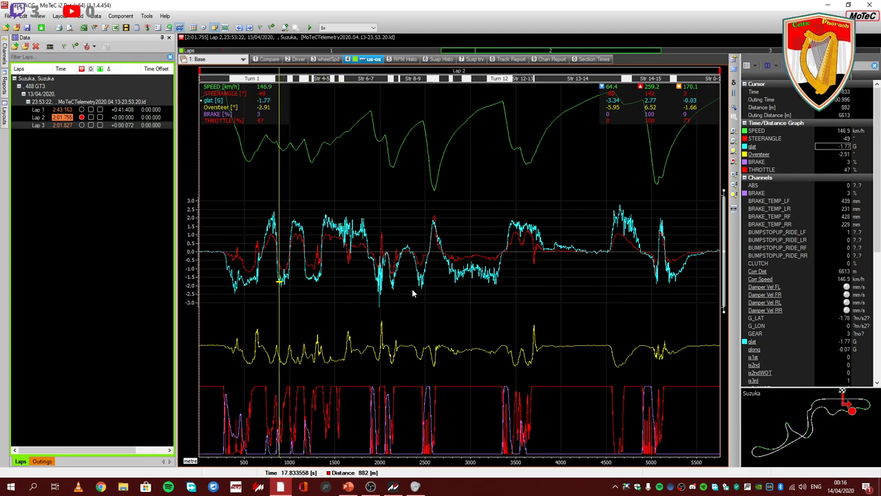
{"action": "mouse_move", "coordinate": [413, 294]}
{"action": "left_mouse_down"}
{"action": "mouse_move", "coordinate": [535, 275]}
{"action": "mouse_move", "coordinate": [639, 291]}
{"action": "mouse_move", "coordinate": [623, 301]}
{"action": "mouse_move", "coordinate": [604, 291]}
{"action": "left_mouse_up"}
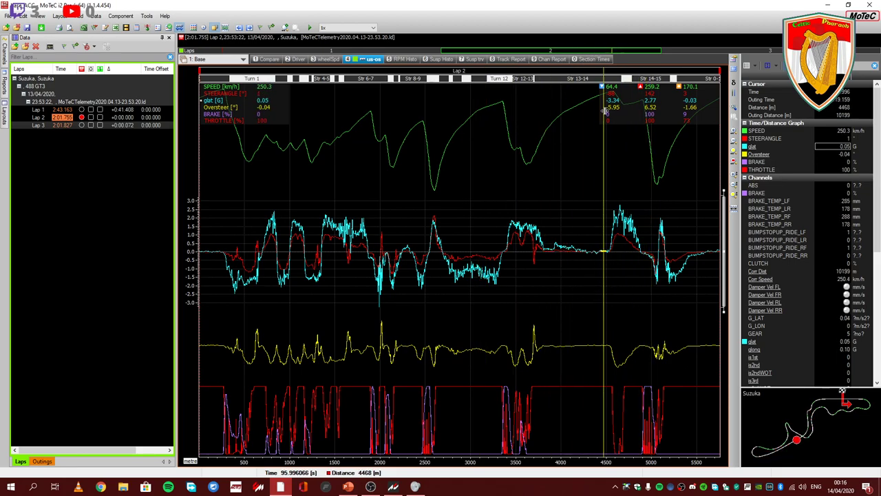
{"action": "mouse_move", "coordinate": [585, 242]}
{"action": "left_mouse_down"}
{"action": "mouse_move", "coordinate": [628, 245]}
{"action": "mouse_move", "coordinate": [206, 248]}
{"action": "mouse_move", "coordinate": [563, 248]}
{"action": "left_mouse_up"}
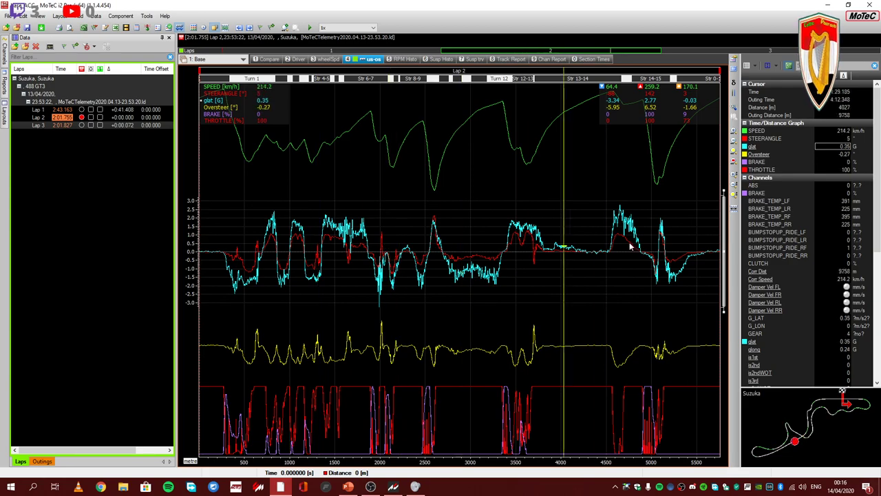
Step: Examine lateral G against steering angle closely through Turn 9, moving the cursor between 2603 m, 2592 m, 2587 m and 2600 m
{"action": "mouse_move", "coordinate": [630, 247]}
{"action": "left_mouse_down"}
{"action": "mouse_move", "coordinate": [708, 246]}
{"action": "mouse_move", "coordinate": [507, 250]}
{"action": "mouse_move", "coordinate": [433, 236]}
{"action": "mouse_move", "coordinate": [442, 270]}
{"action": "mouse_move", "coordinate": [425, 279]}
{"action": "mouse_move", "coordinate": [445, 279]}
{"action": "left_mouse_up"}
{"action": "scroll", "coordinate": [449, 274], "scroll_direction": "up", "scroll_amount": 4}
{"action": "scroll", "coordinate": [449, 274], "scroll_direction": "up", "scroll_amount": 2}
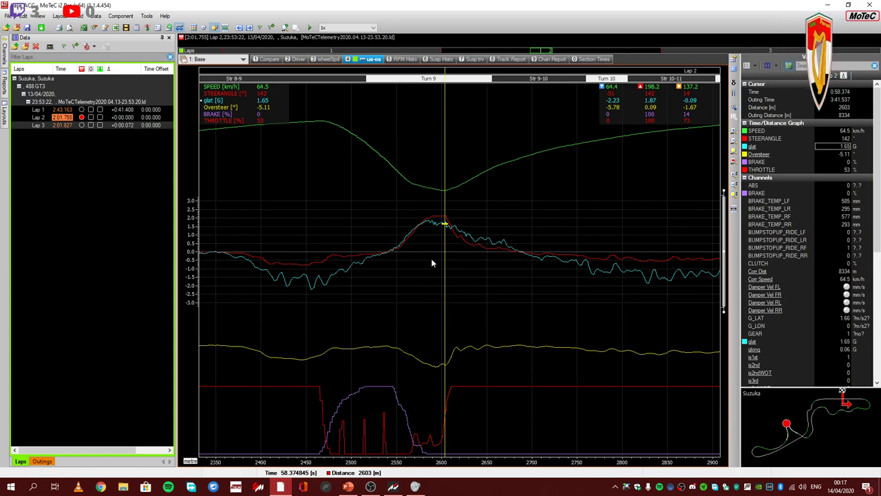
{"action": "left_click", "coordinate": [433, 261]}
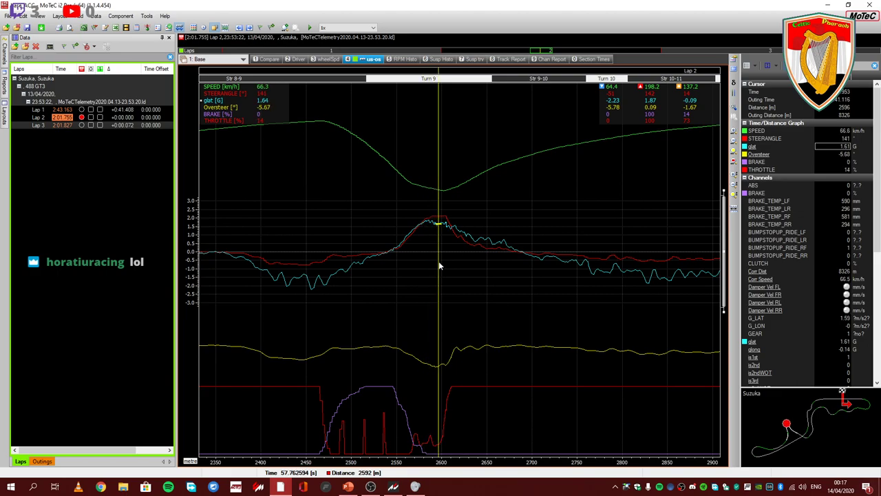
{"action": "mouse_move", "coordinate": [433, 266]}
{"action": "left_mouse_down"}
{"action": "mouse_move", "coordinate": [445, 263]}
{"action": "mouse_move", "coordinate": [431, 266]}
{"action": "left_mouse_up"}
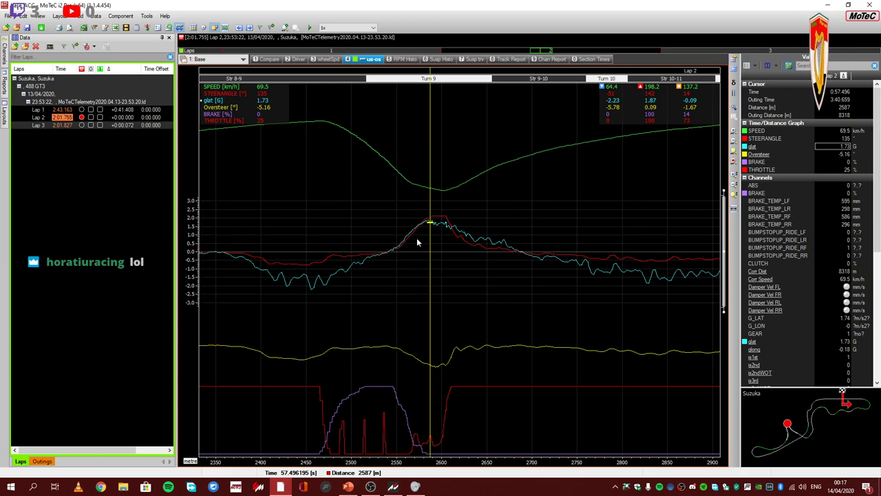
{"action": "left_click", "coordinate": [422, 243]}
{"action": "mouse_move", "coordinate": [423, 243]}
{"action": "left_mouse_down"}
{"action": "mouse_move", "coordinate": [442, 239]}
{"action": "mouse_move", "coordinate": [432, 244]}
{"action": "left_mouse_up"}
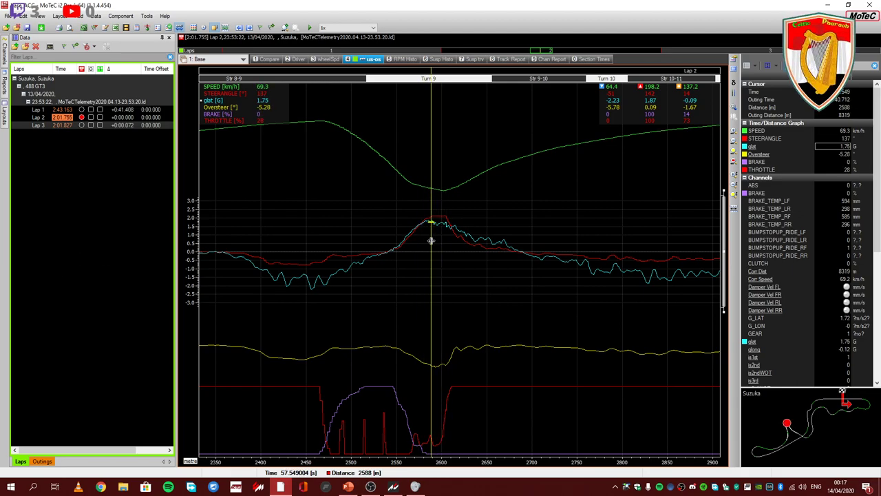
{"action": "left_click", "coordinate": [442, 242]}
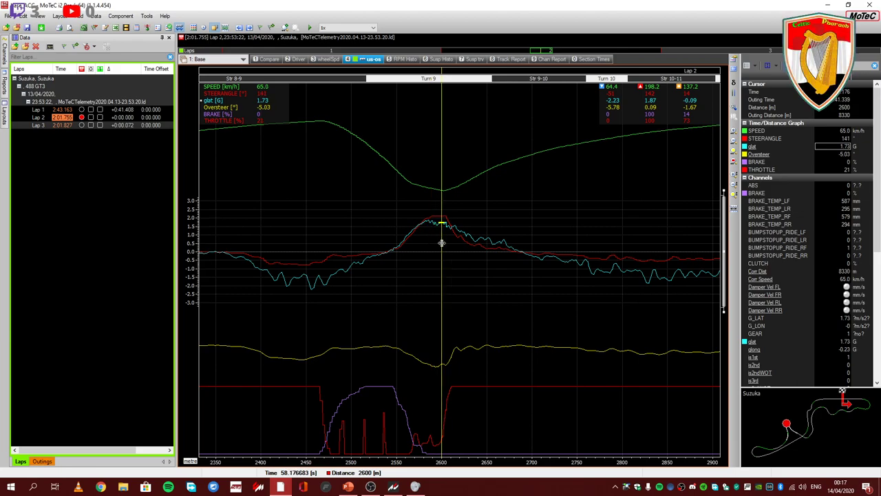
Step: Make Oversteer the active channel over the whole lap and move the cursor to 776 m
{"action": "left_click", "coordinate": [597, 53]}
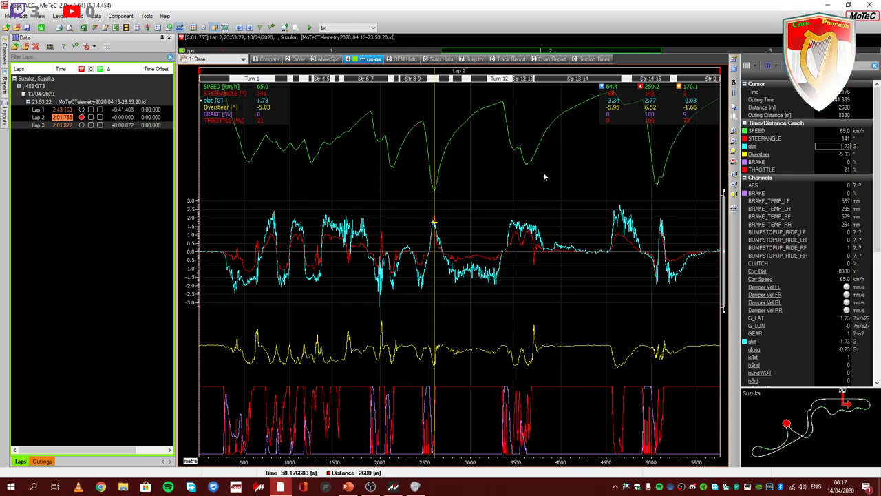
{"action": "left_click", "coordinate": [218, 108]}
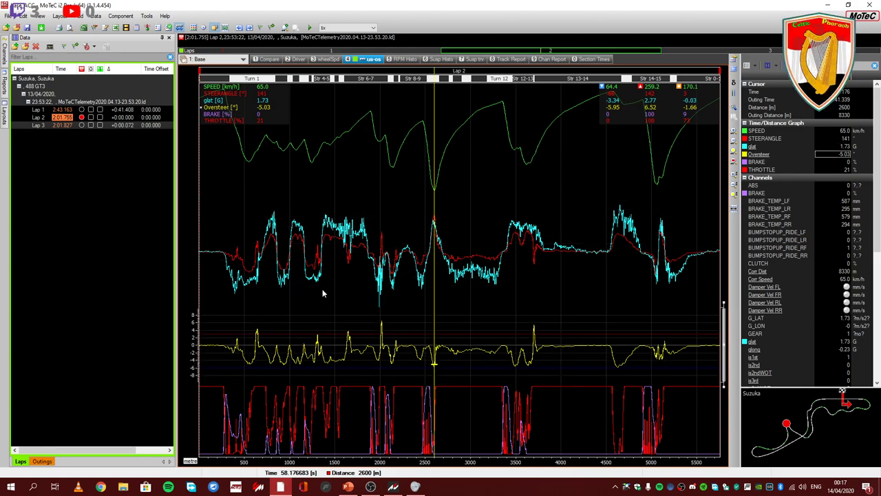
{"action": "mouse_move", "coordinate": [323, 292]}
{"action": "left_mouse_down"}
{"action": "mouse_move", "coordinate": [348, 296]}
{"action": "mouse_move", "coordinate": [223, 291]}
{"action": "mouse_move", "coordinate": [308, 289]}
{"action": "left_mouse_up"}
{"action": "left_click_drag", "start_coordinate": [299, 289], "coordinate": [269, 292]}
Step: Review the Oversteer expression in the User maths and close the maths without changing anything
{"action": "left_click", "coordinate": [148, 17]}
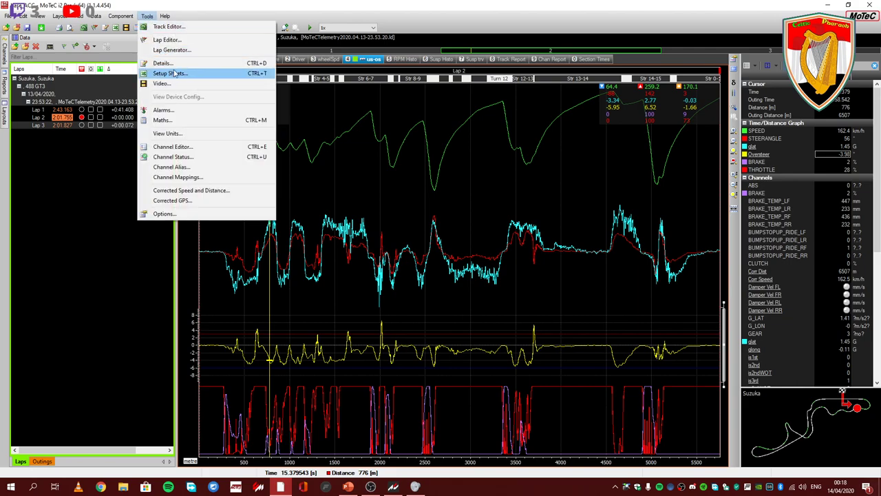
{"action": "left_click", "coordinate": [182, 120]}
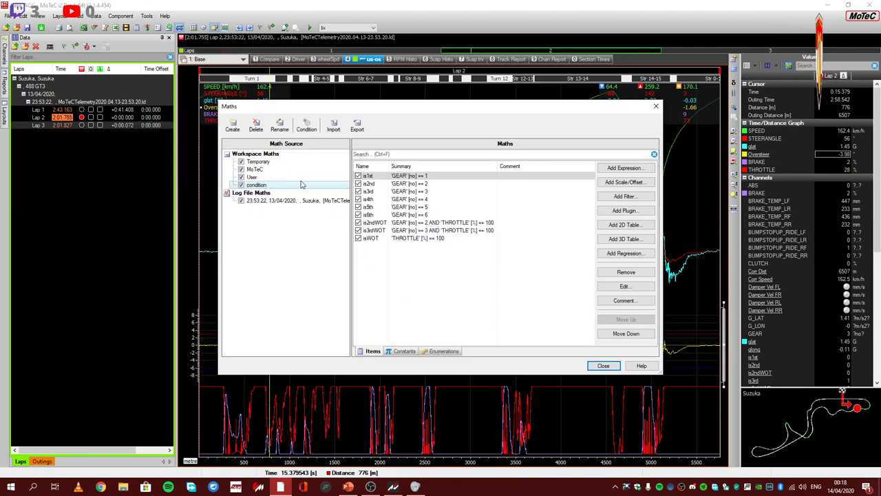
{"action": "double_click", "coordinate": [372, 191]}
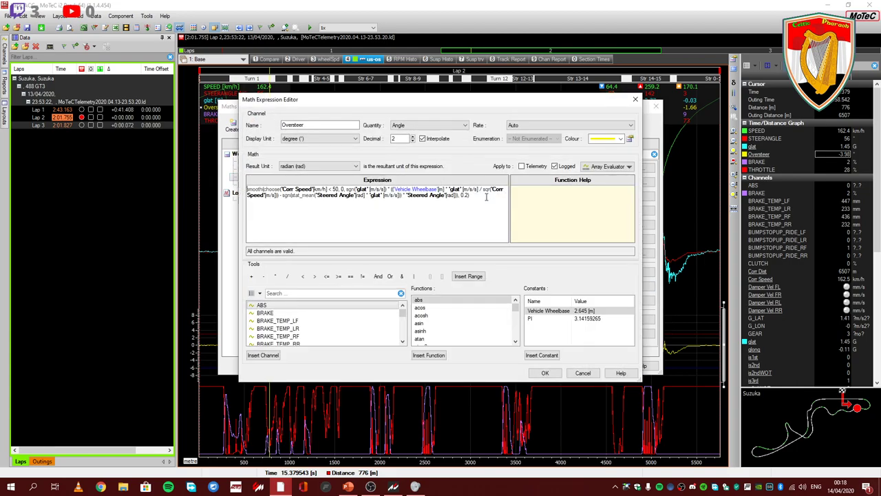
{"action": "left_click_drag", "start_coordinate": [486, 197], "coordinate": [179, 179]}
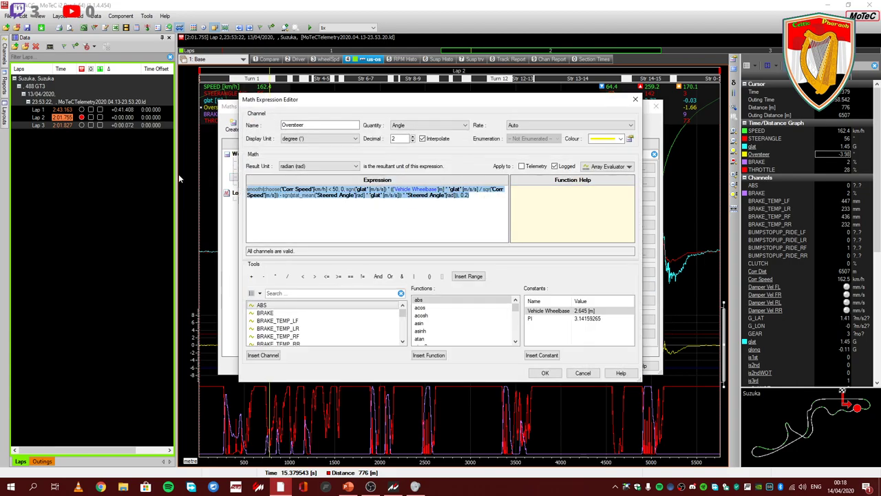
{"action": "left_click", "coordinate": [475, 195]}
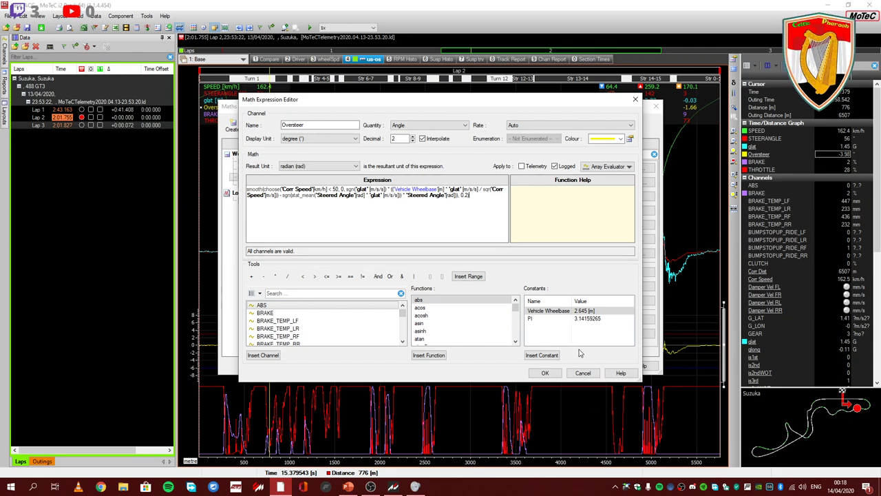
{"action": "left_click", "coordinate": [585, 373]}
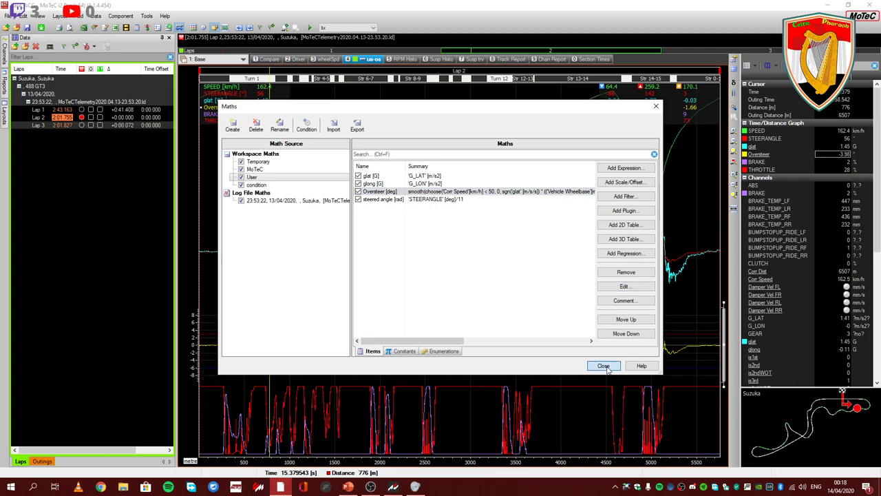
{"action": "left_click", "coordinate": [599, 363]}
Step: Examine the Oversteer trace with steering and lateral G at 1055 m, 3094 m and 1045 m
{"action": "left_click_drag", "start_coordinate": [344, 238], "coordinate": [295, 296]}
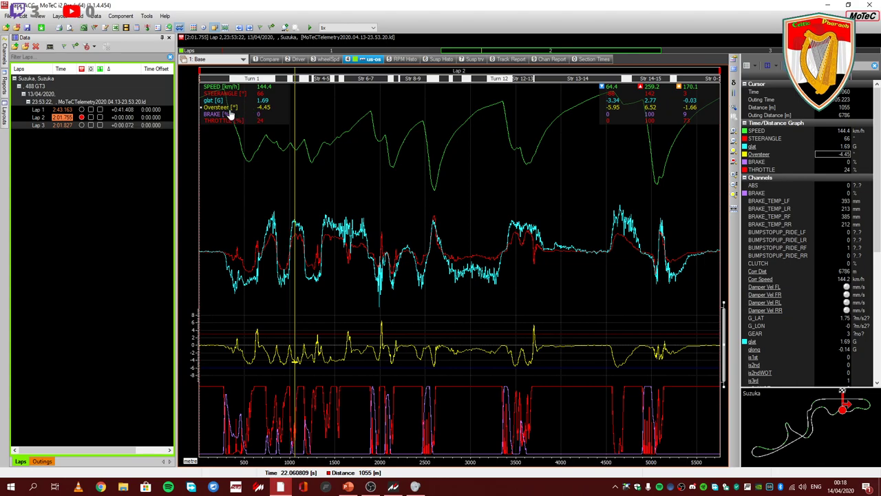
{"action": "left_click", "coordinate": [673, 143]}
{"action": "left_click", "coordinate": [480, 160]}
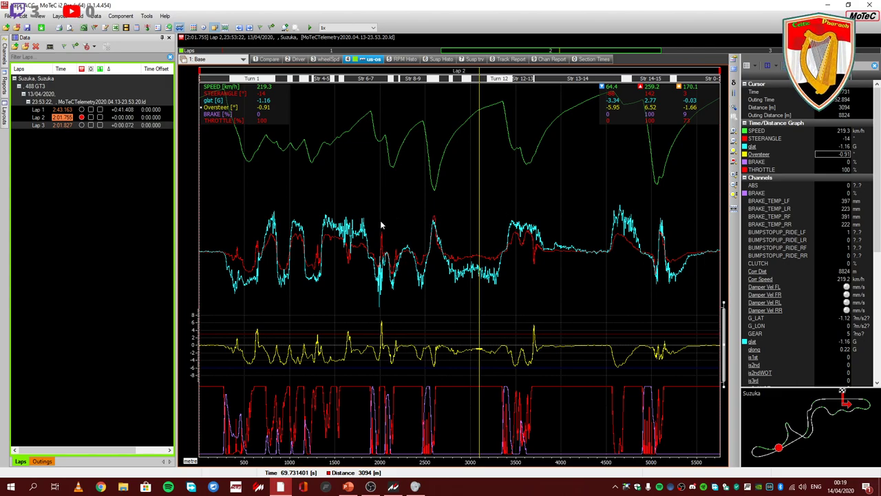
{"action": "left_click_drag", "start_coordinate": [262, 269], "coordinate": [294, 261]}
Step: Inspect the scale and min/max line settings of the Oversteer group in the graph properties, leaving them unchanged
{"action": "right_click", "coordinate": [357, 328]}
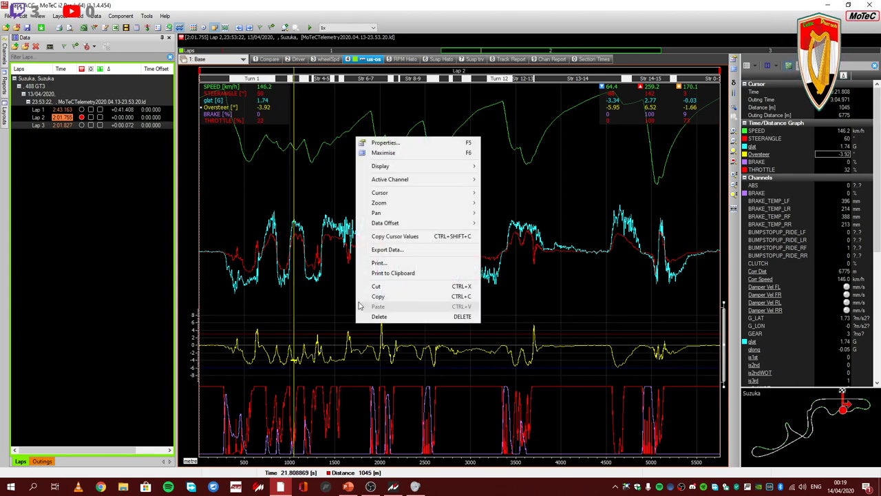
{"action": "left_click", "coordinate": [375, 141]}
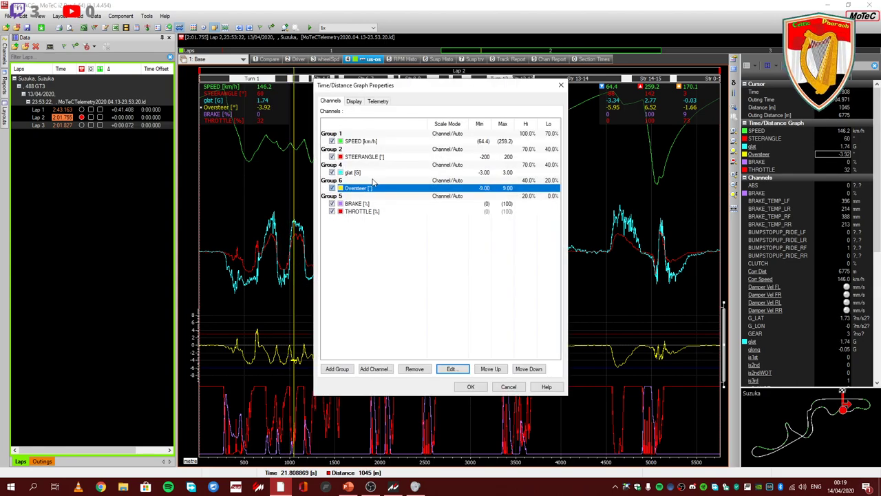
{"action": "double_click", "coordinate": [373, 181]}
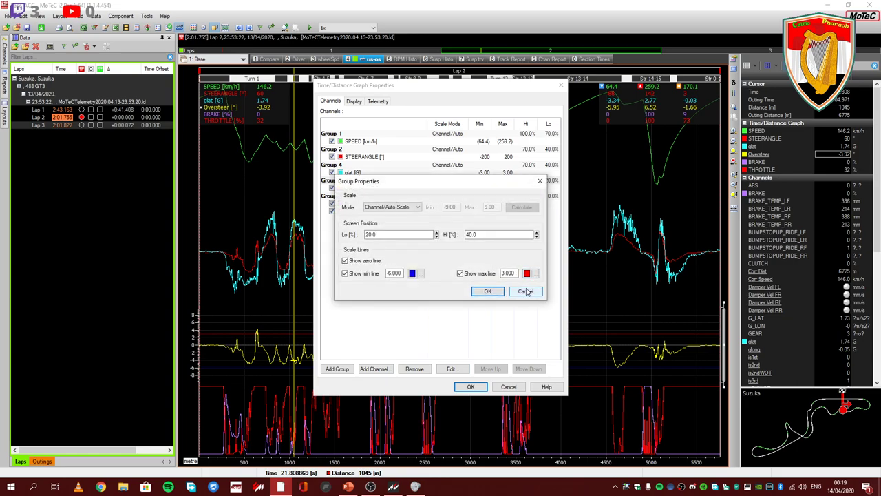
{"action": "left_click", "coordinate": [517, 292]}
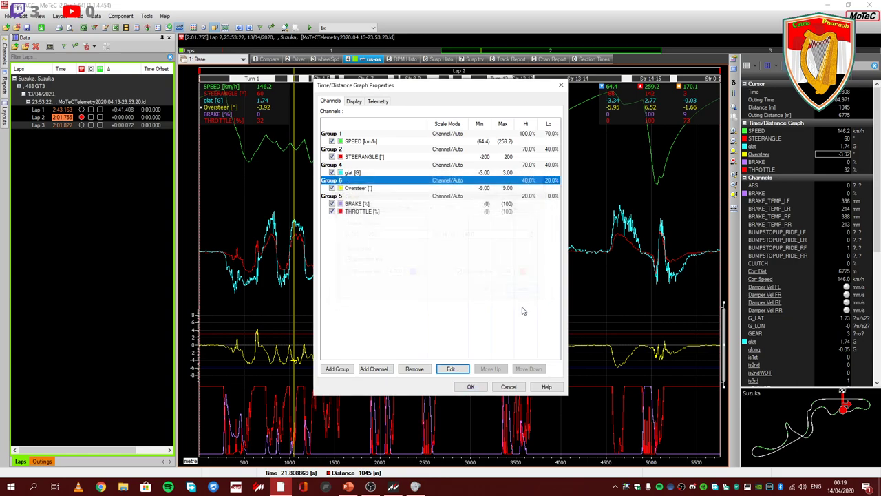
{"action": "left_click", "coordinate": [508, 387]}
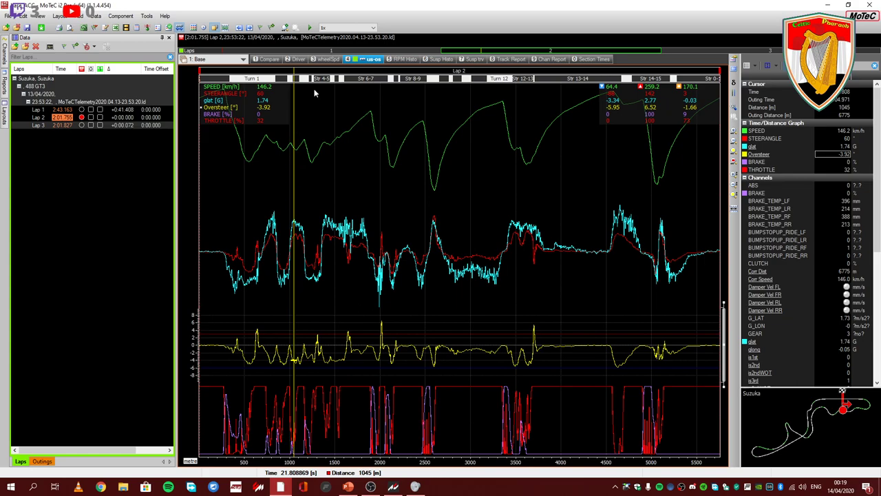
Step: Show the RPM Histo worksheet
{"action": "left_click", "coordinate": [414, 59]}
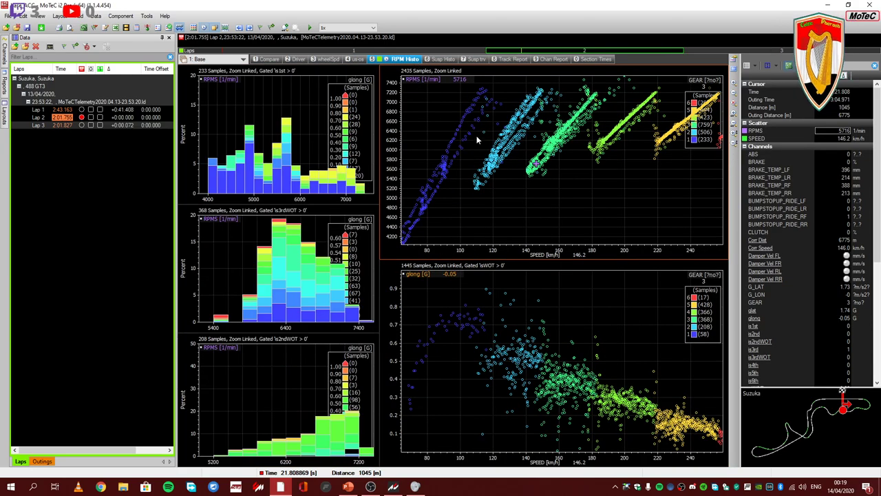